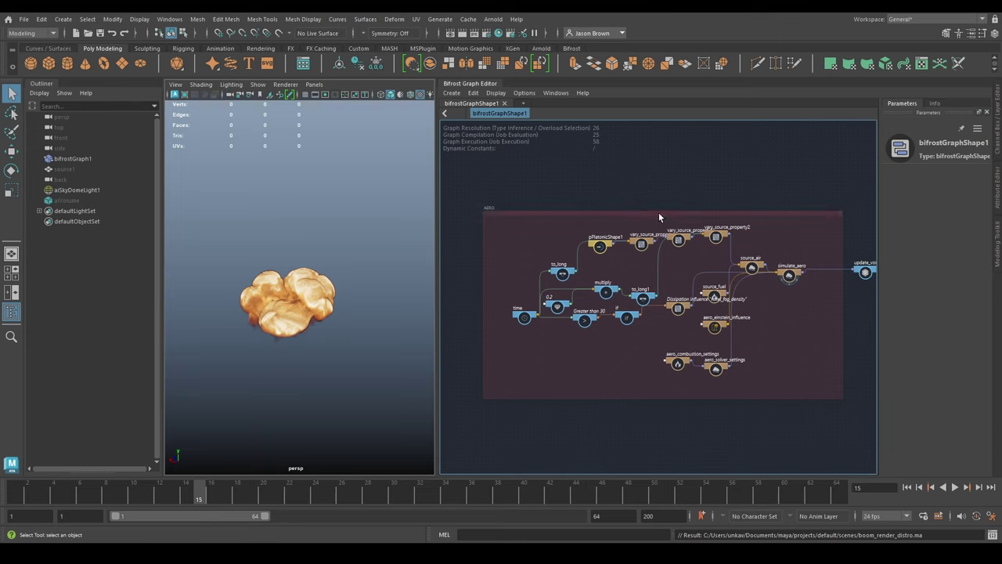
Step: Examine the Bifrost graph from the AERO simulation nodes through to the normals section and back
{"action": "middle_click_drag", "start_coordinate": [765, 178], "coordinate": [585, 203], "text": "alt"}
{"action": "scroll", "coordinate": [656, 204], "scroll_direction": "up", "scroll_amount": 4}
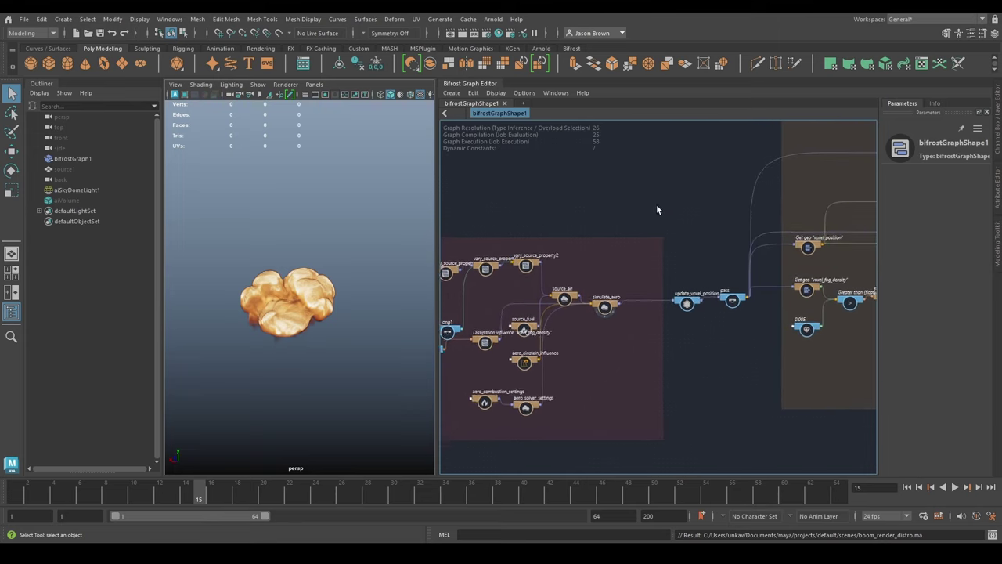
{"action": "middle_click_drag", "start_coordinate": [722, 200], "coordinate": [698, 197]}
{"action": "scroll", "coordinate": [787, 198], "scroll_direction": "down", "scroll_amount": 3}
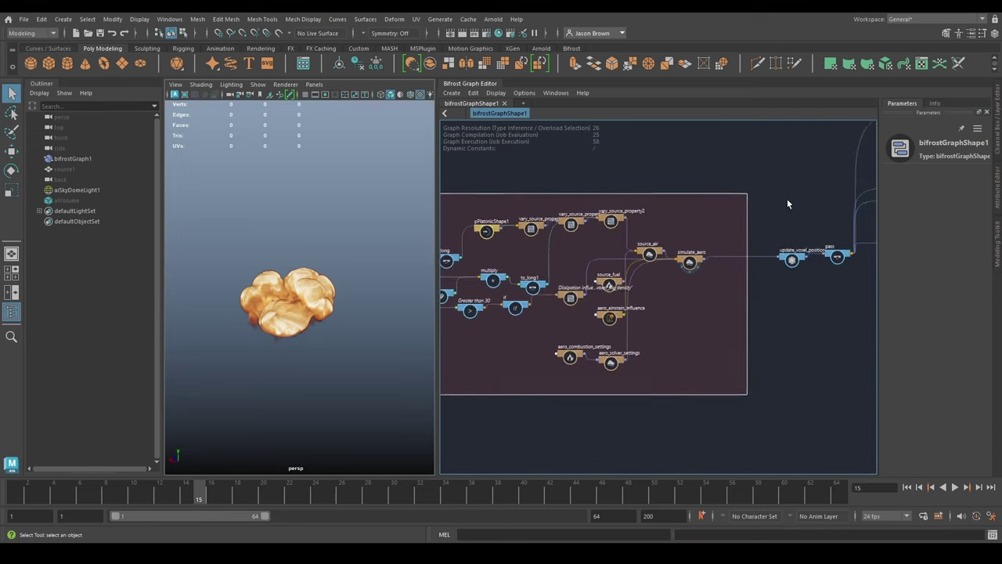
{"action": "middle_click_drag", "start_coordinate": [786, 199], "coordinate": [191, 296], "text": "alt"}
{"action": "scroll", "coordinate": [787, 181], "scroll_direction": "down", "scroll_amount": 5}
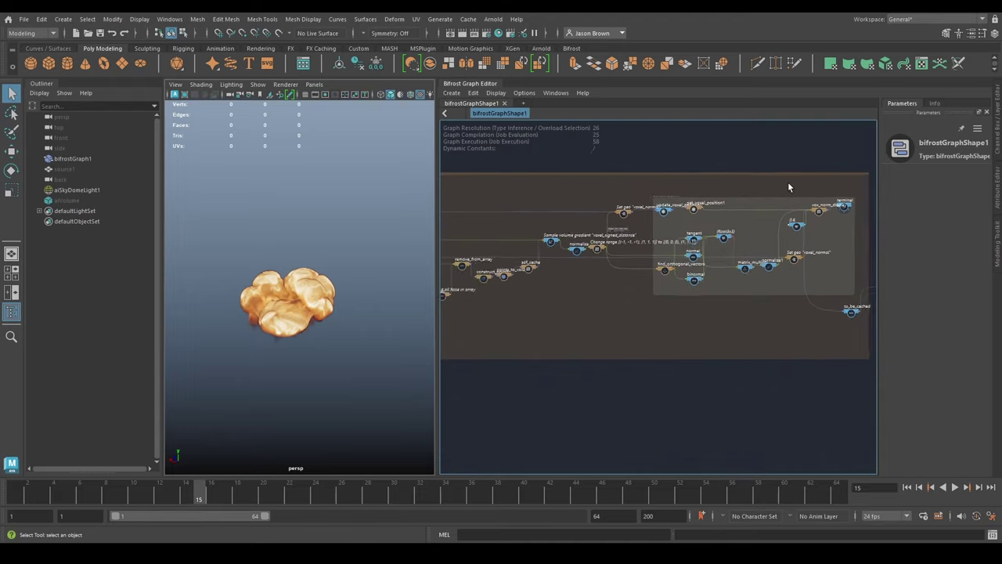
{"action": "middle_click_drag", "start_coordinate": [770, 358], "coordinate": [865, 359], "text": "alt"}
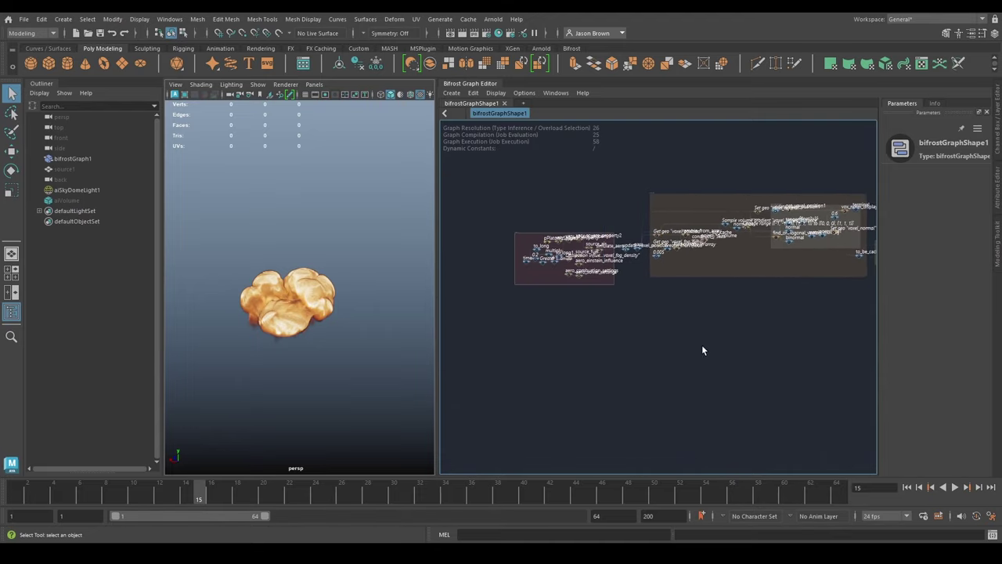
{"action": "scroll", "coordinate": [647, 307], "scroll_direction": "up", "scroll_amount": 8}
{"action": "middle_click_drag", "start_coordinate": [631, 264], "coordinate": [819, 384], "text": "alt"}
{"action": "scroll", "coordinate": [744, 363], "scroll_direction": "up", "scroll_amount": 2}
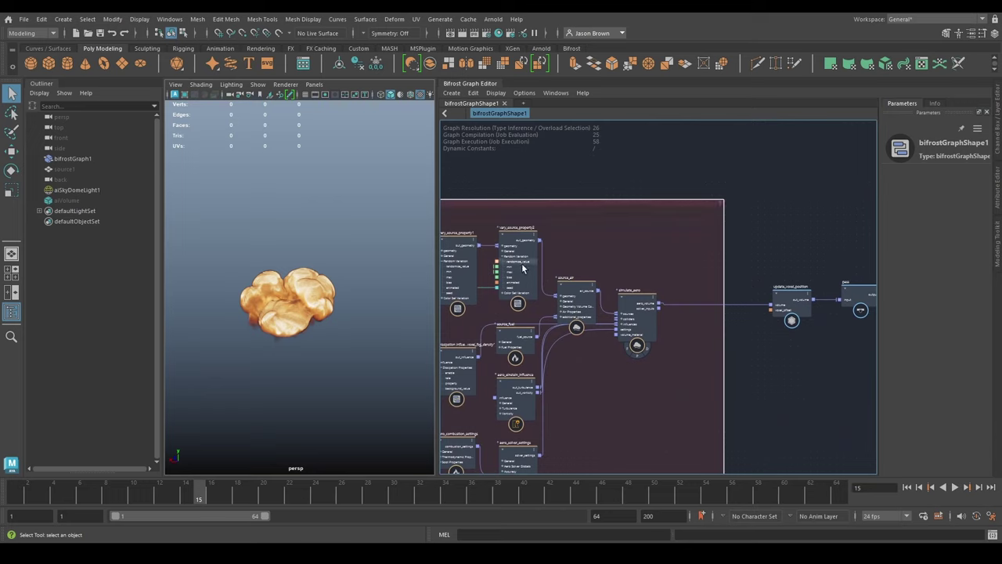
Step: Add a file_cache node to the Bifrost graph in the empty space above update_voxel_position
{"action": "middle_click_drag", "start_coordinate": [707, 374], "coordinate": [625, 393], "text": "alt"}
{"action": "middle_click_drag", "start_coordinate": [643, 152], "coordinate": [658, 198], "text": "alt"}
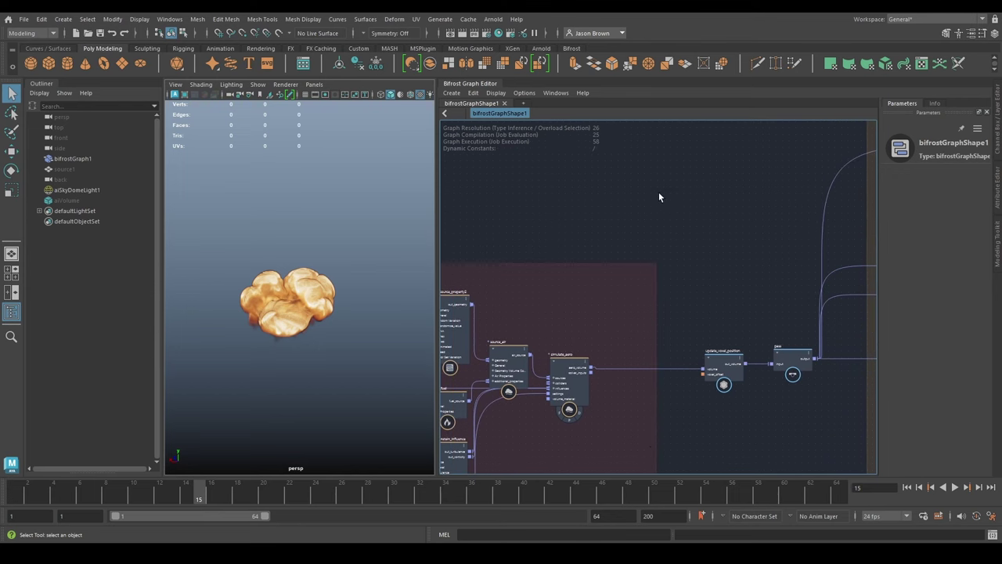
{"action": "key", "text": "Tab"}
{"action": "type", "text": "fi"}
{"action": "key", "text": "Down"}
{"action": "key", "text": "Down"}
{"action": "key", "text": "Down"}
{"action": "key", "text": "Down"}
{"action": "key", "text": "Down"}
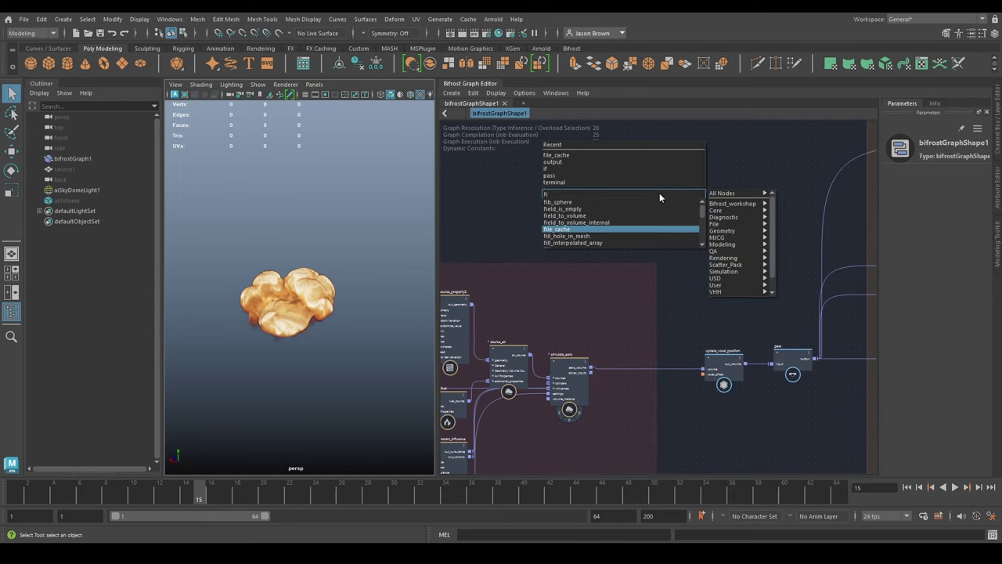
{"action": "key", "text": "Return"}
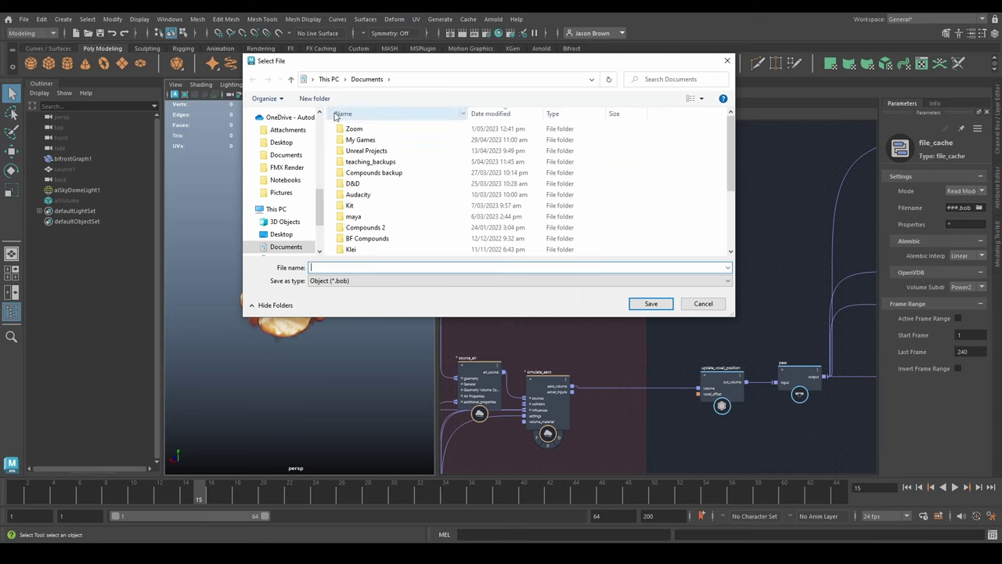
Step: Browse for the file_cache filename to the openVDB folder inside the default Maya project's cache folder
{"action": "scroll", "coordinate": [294, 192], "scroll_direction": "down", "scroll_amount": 5}
{"action": "scroll", "coordinate": [297, 194], "scroll_direction": "up", "scroll_amount": 8}
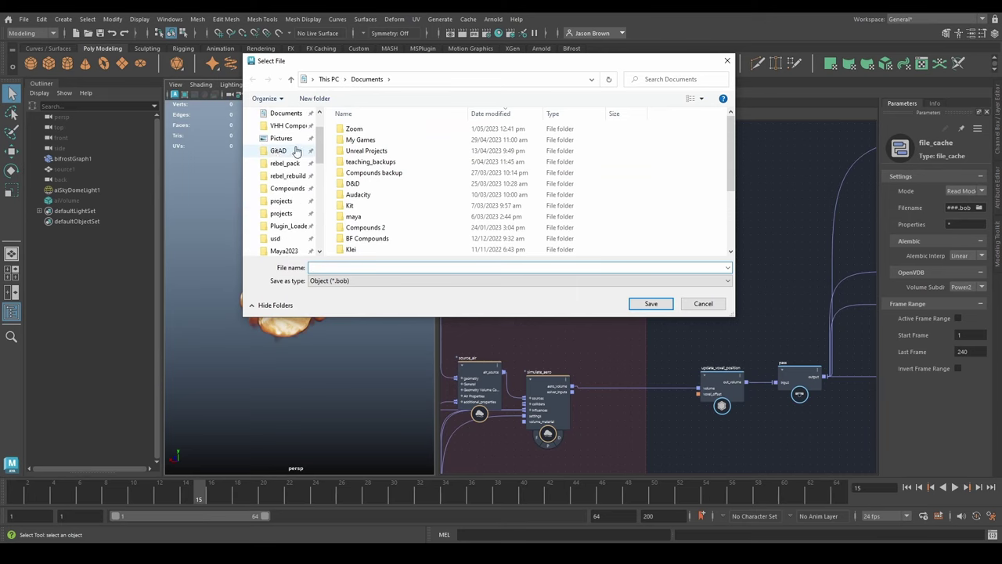
{"action": "left_click", "coordinate": [282, 200]}
{"action": "double_click", "coordinate": [363, 127]}
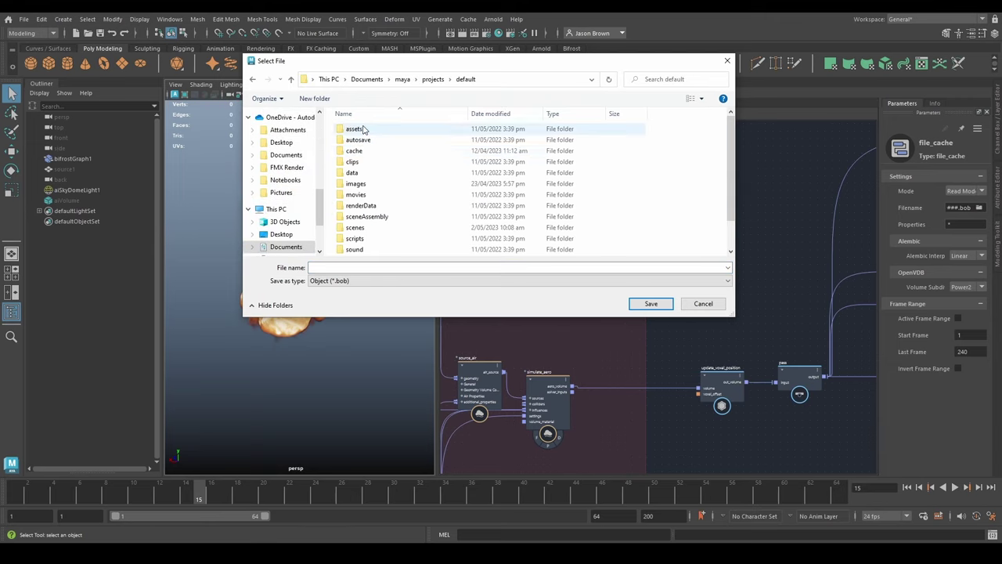
{"action": "double_click", "coordinate": [358, 151]}
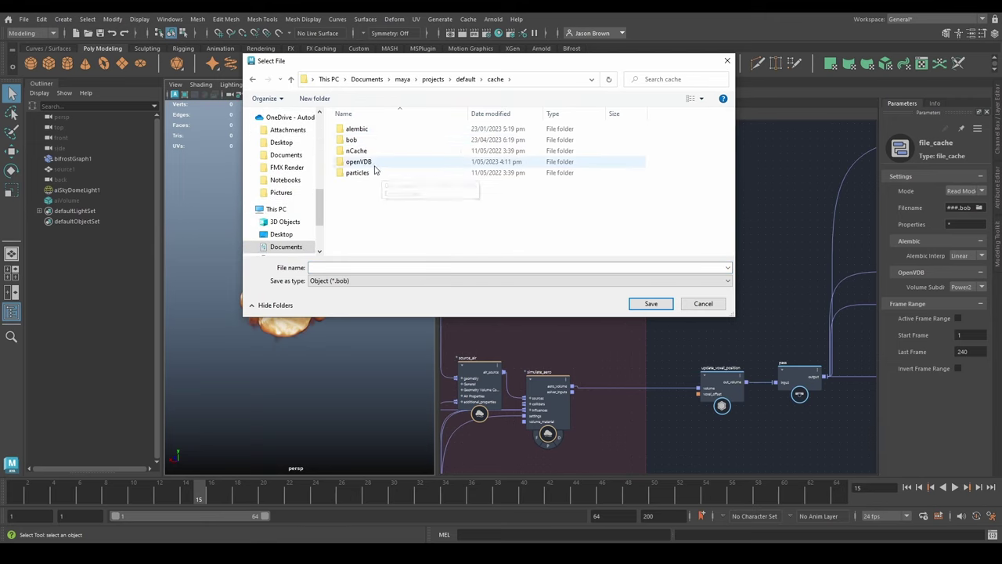
{"action": "double_click", "coordinate": [377, 166]}
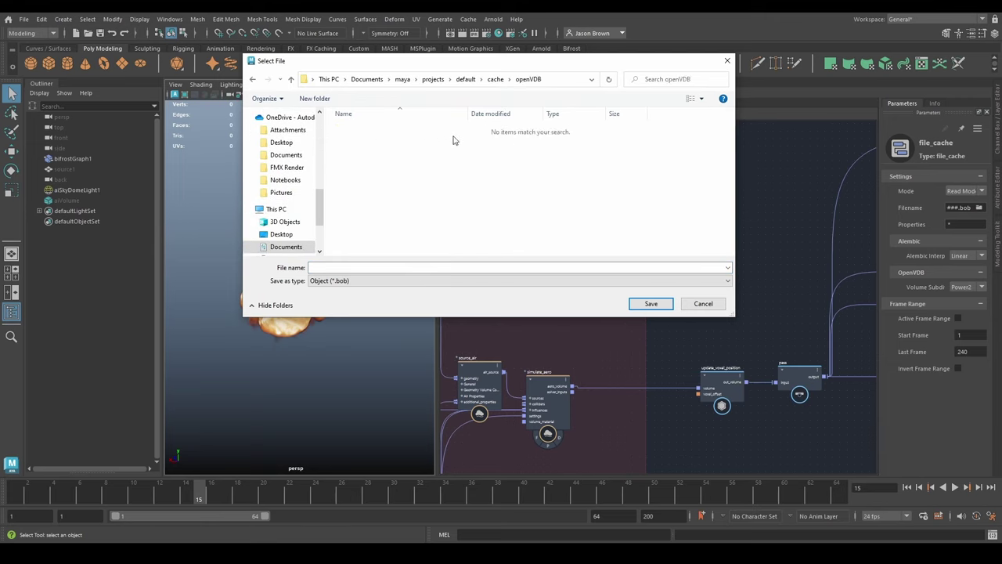
Step: Set the file type to OpenVDB and choose boom_lesson.0000.vdb as the cache file, accepting the replacement
{"action": "left_click", "coordinate": [347, 280]}
{"action": "left_click", "coordinate": [368, 303]}
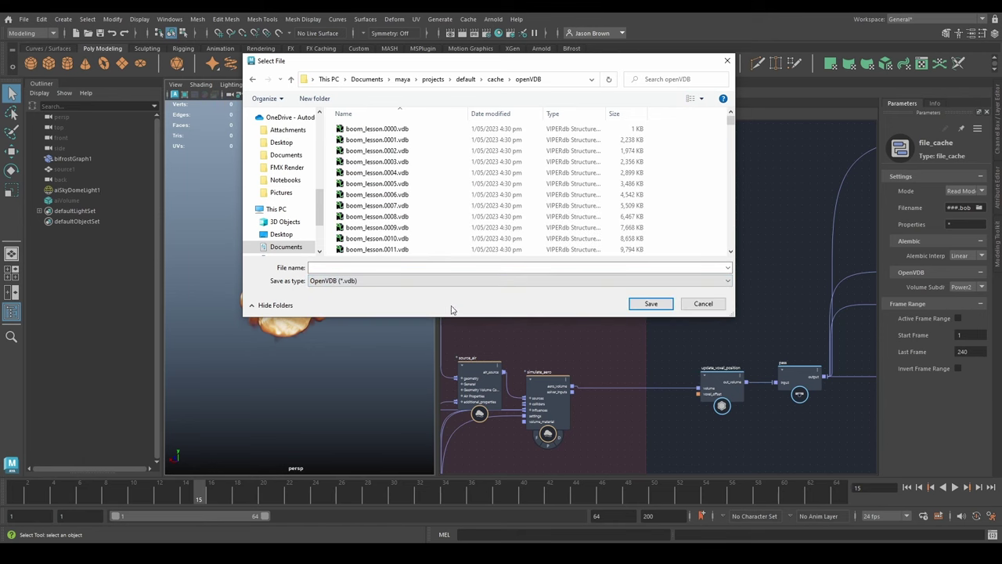
{"action": "left_click", "coordinate": [378, 130]}
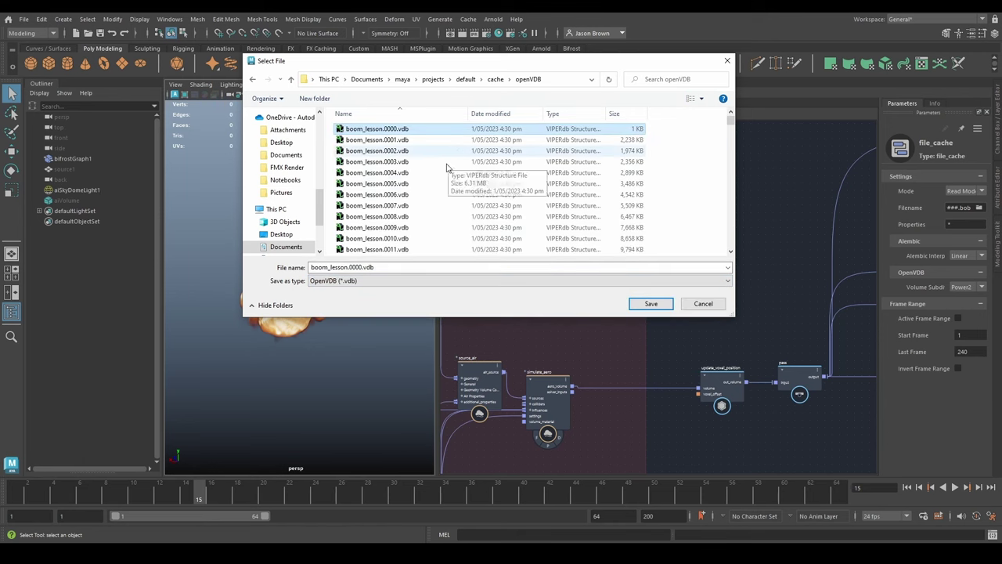
{"action": "double_click", "coordinate": [350, 267]}
{"action": "key", "text": "Left"}
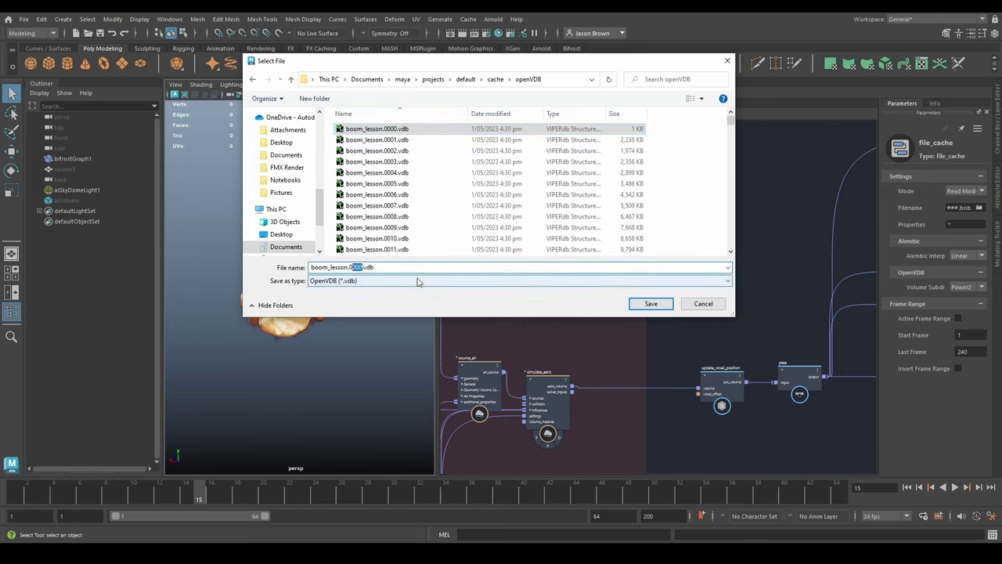
{"action": "key", "text": "Return"}
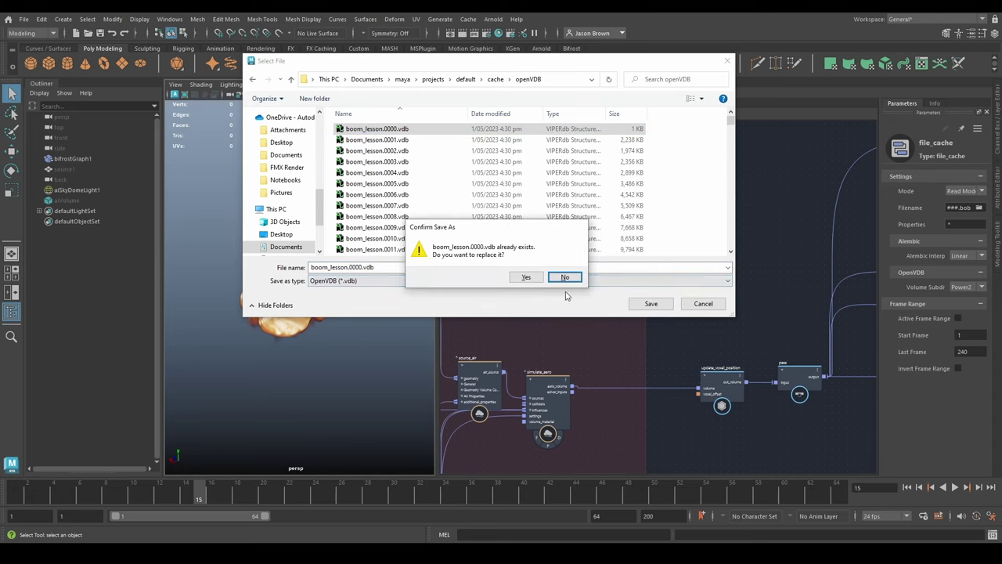
{"action": "left_click", "coordinate": [528, 278]}
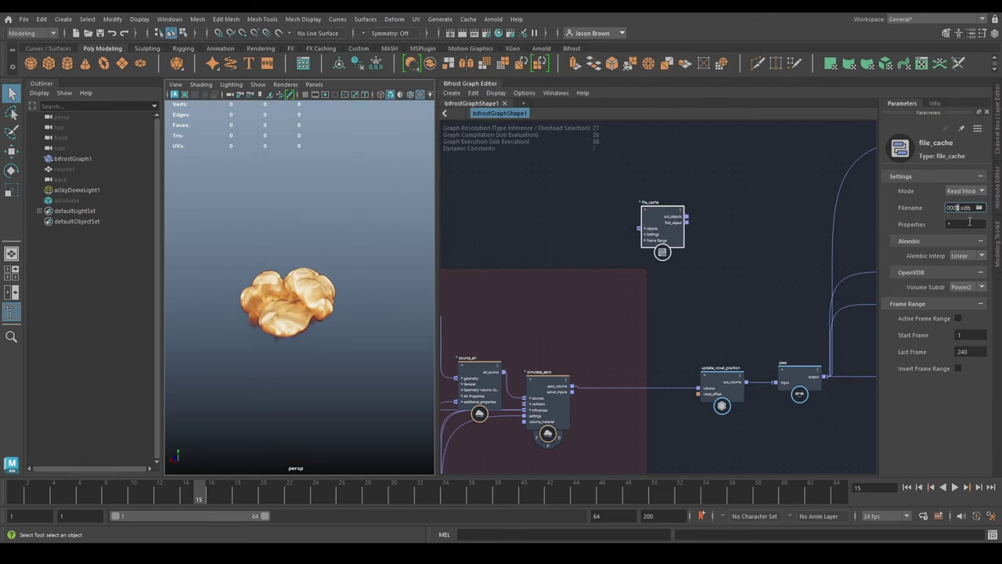
Step: Replace the frame number in the file_cache filename with the #### placeholder before .vdb
{"action": "key", "text": "shift+Left"}
{"action": "key", "text": "shift+Left"}
{"action": "key", "text": "shift+Left"}
{"action": "type", "text": "##"}
{"action": "key", "text": "Return"}
{"action": "middle_click_drag", "start_coordinate": [718, 253], "coordinate": [752, 223], "text": "alt"}
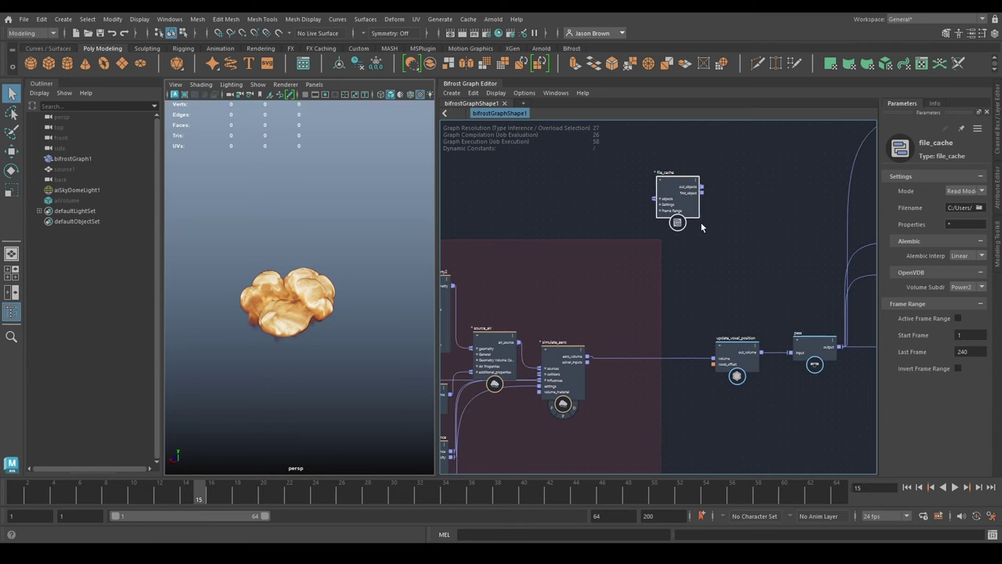
Step: Connect the file_cache first_object output to the volume input of update_voxel_position, replacing the simulate_aero connection
{"action": "left_click_drag", "start_coordinate": [679, 207], "coordinate": [699, 314]}
{"action": "scroll", "coordinate": [713, 208], "scroll_direction": "up", "scroll_amount": 1}
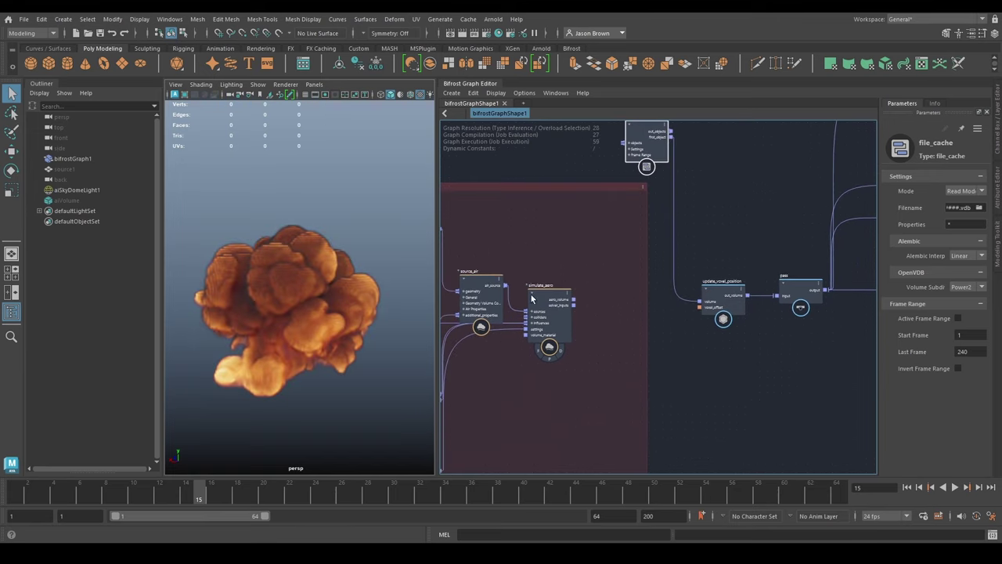
{"action": "left_click_drag", "start_coordinate": [256, 311], "coordinate": [293, 298], "text": "alt"}
Step: Move the pass, update_voxel_position and file_cache nodes closer to the normals section of the graph
{"action": "scroll", "coordinate": [664, 366], "scroll_direction": "down", "scroll_amount": 3}
{"action": "middle_click_drag", "start_coordinate": [664, 366], "coordinate": [868, 344], "text": "alt"}
{"action": "middle_click_drag", "start_coordinate": [721, 352], "coordinate": [793, 346], "text": "alt"}
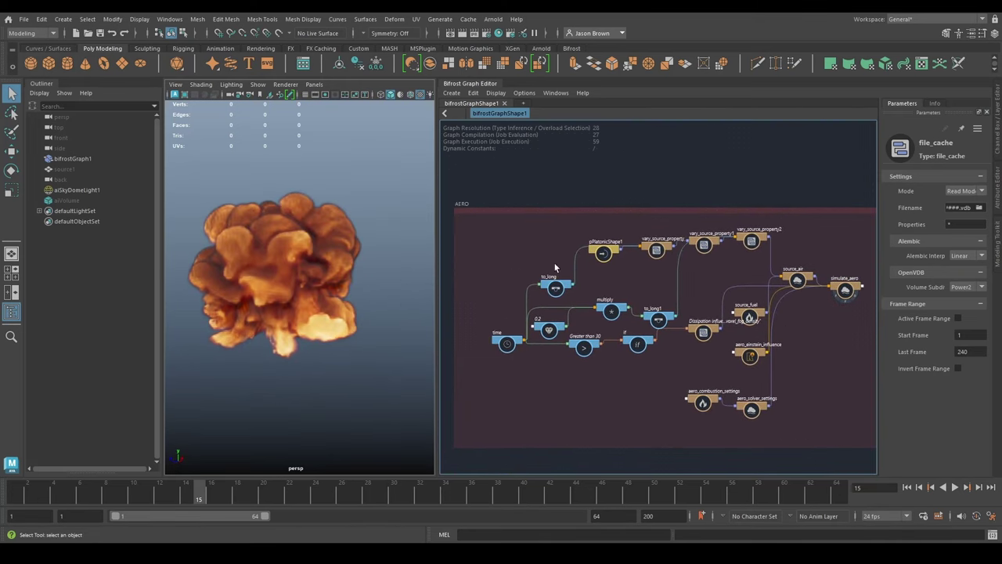
{"action": "middle_click_drag", "start_coordinate": [761, 210], "coordinate": [453, 193]}
{"action": "scroll", "coordinate": [656, 356], "scroll_direction": "up", "scroll_amount": 3}
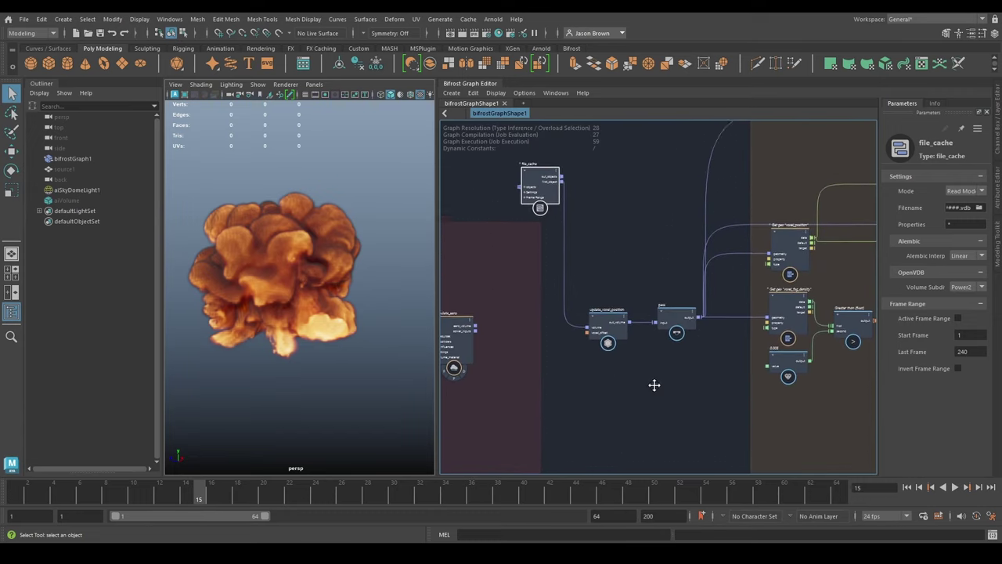
{"action": "middle_click_drag", "start_coordinate": [657, 374], "coordinate": [627, 378]}
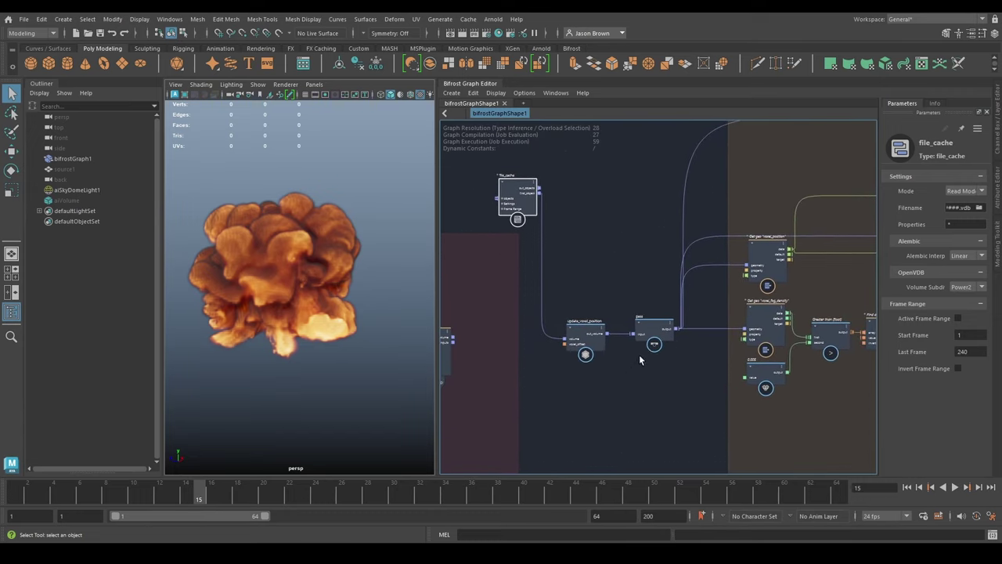
{"action": "left_click_drag", "start_coordinate": [646, 337], "coordinate": [678, 335]}
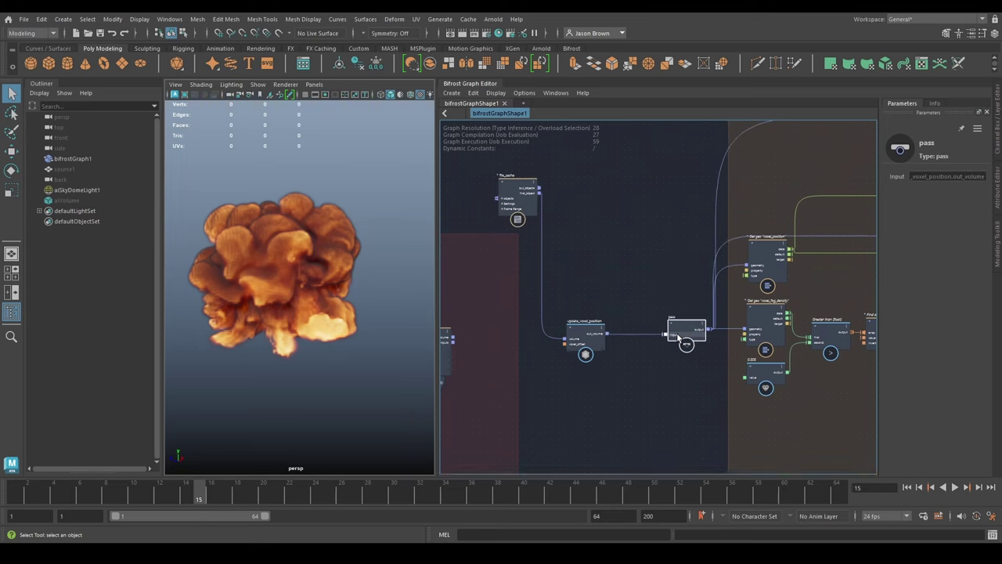
{"action": "left_click_drag", "start_coordinate": [591, 336], "coordinate": [638, 343]}
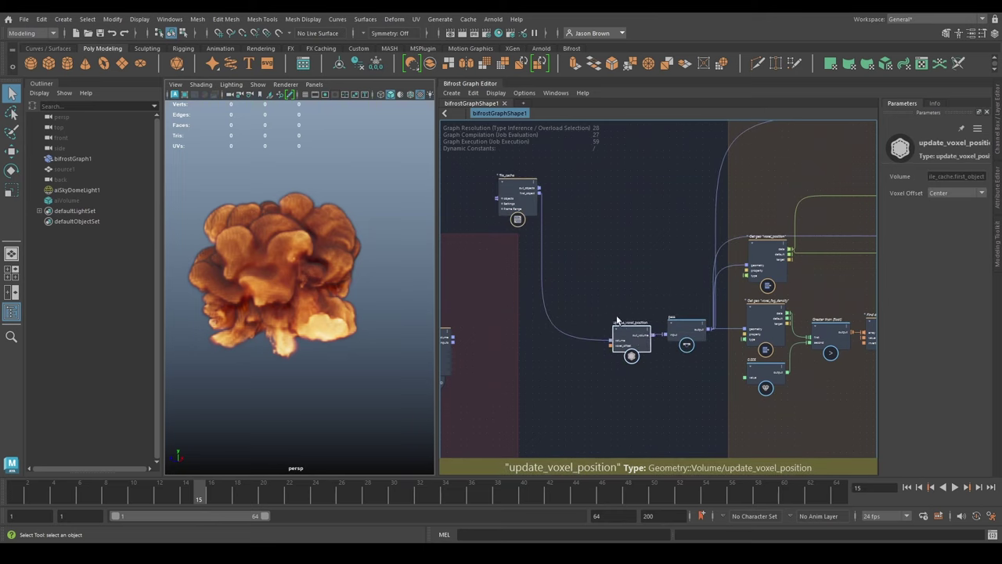
{"action": "left_click_drag", "start_coordinate": [524, 202], "coordinate": [571, 233]}
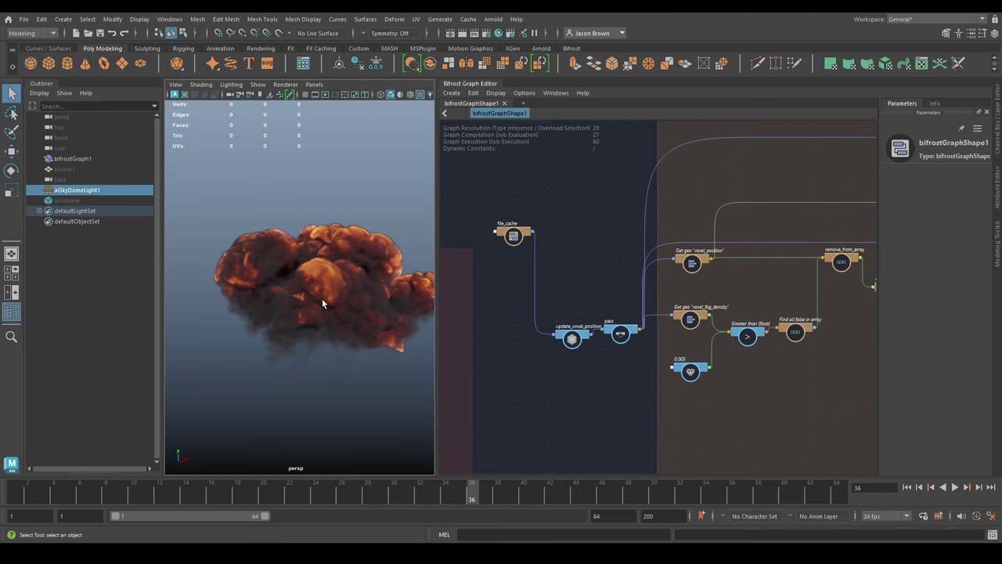
Step: Raise the pass and update_voxel_position nodes to line up with the voxel_position get-property node
{"action": "scroll", "coordinate": [587, 286], "scroll_direction": "down", "scroll_amount": 2}
{"action": "middle_click_drag", "start_coordinate": [590, 381], "coordinate": [494, 444], "text": "alt"}
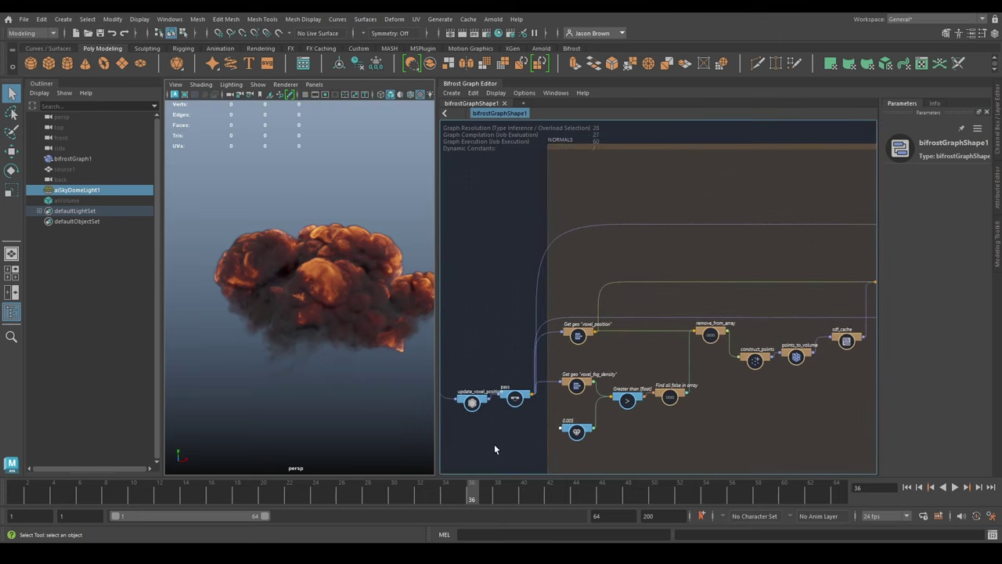
{"action": "middle_click_drag", "start_coordinate": [499, 296], "coordinate": [521, 175], "text": "alt"}
{"action": "scroll", "coordinate": [519, 217], "scroll_direction": "up", "scroll_amount": 1}
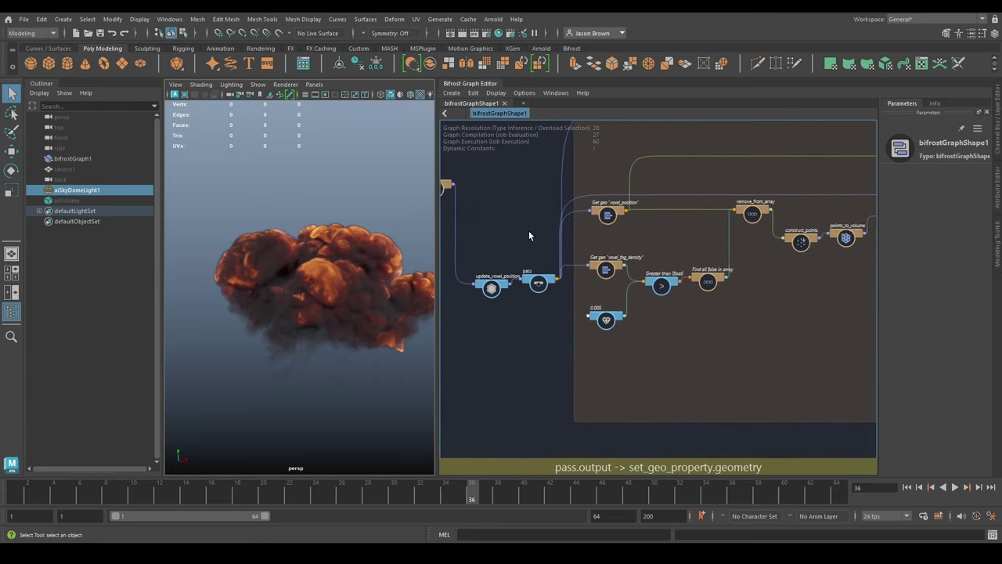
{"action": "middle_click_drag", "start_coordinate": [529, 232], "coordinate": [537, 271], "text": "alt"}
{"action": "left_click_drag", "start_coordinate": [479, 289], "coordinate": [553, 369]}
{"action": "left_click_drag", "start_coordinate": [539, 314], "coordinate": [540, 237]}
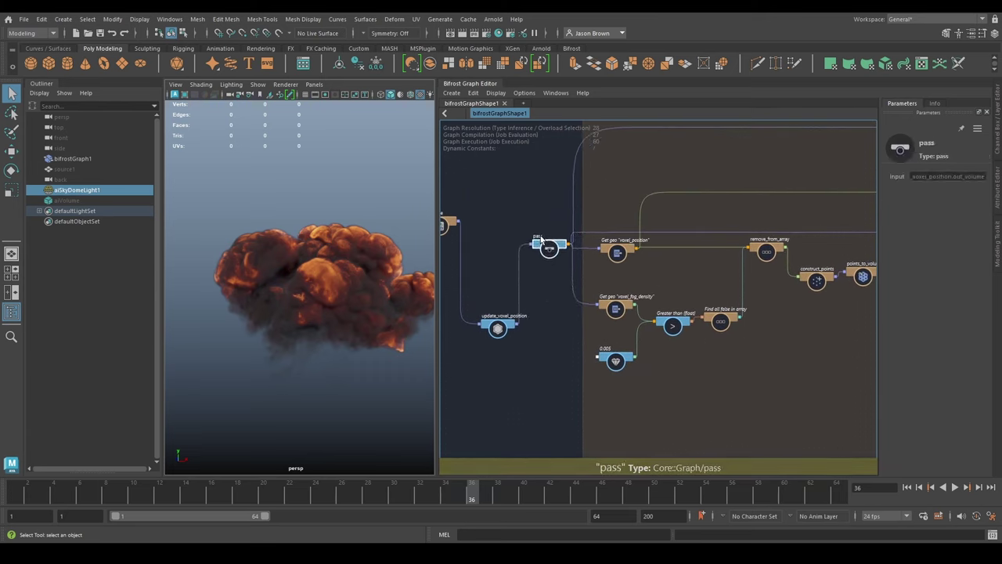
{"action": "left_click_drag", "start_coordinate": [498, 326], "coordinate": [498, 254]}
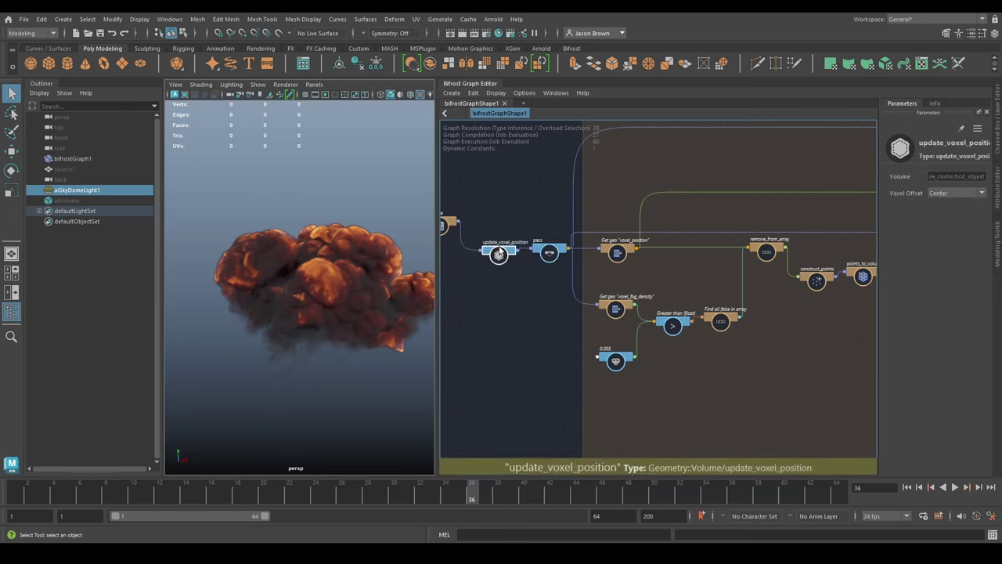
Step: Examine the voxel_fog_density property, its 0.005 threshold value and the Find all false in array node
{"action": "middle_click_drag", "start_coordinate": [633, 371], "coordinate": [557, 359], "text": "alt"}
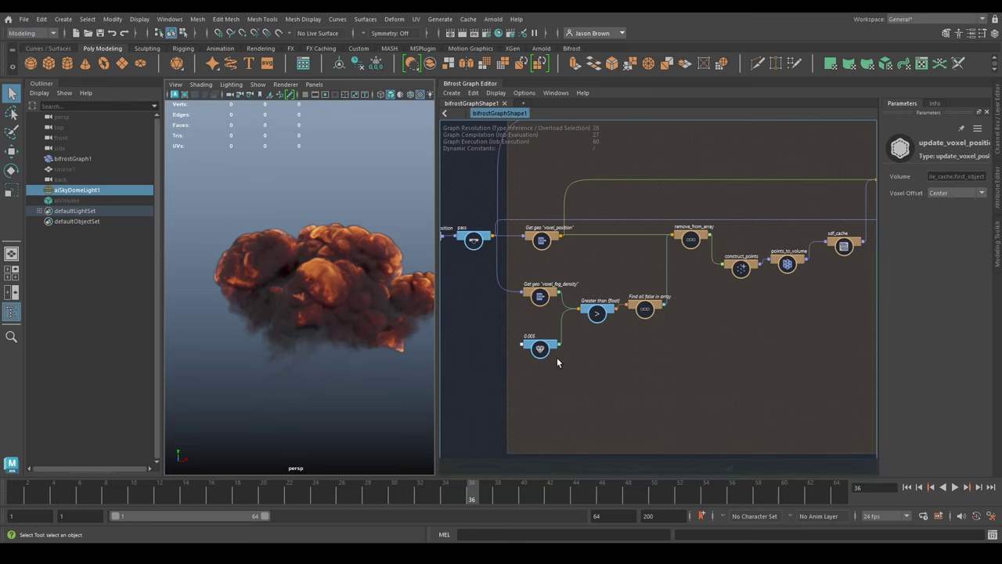
{"action": "scroll", "coordinate": [635, 360], "scroll_direction": "up", "scroll_amount": 5}
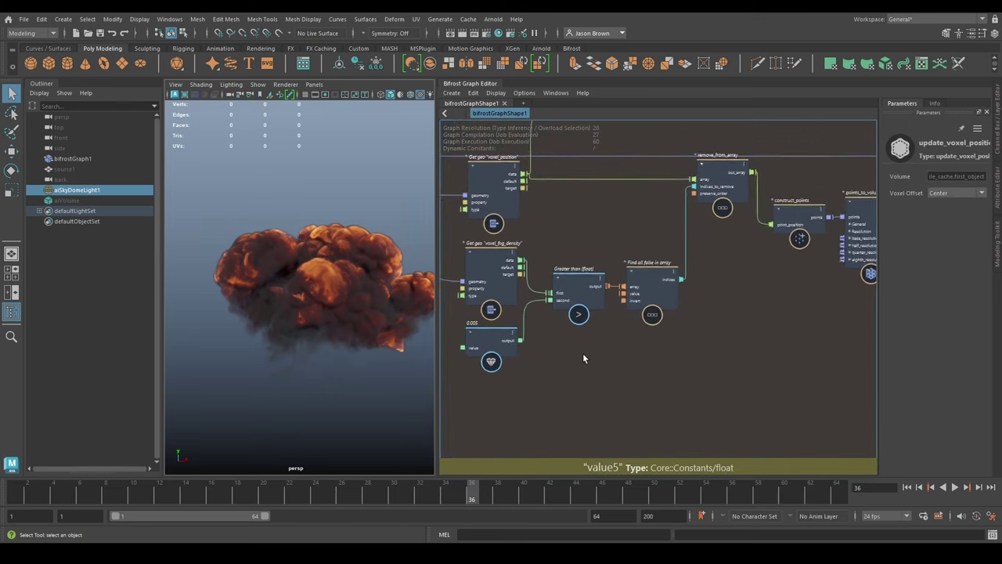
{"action": "left_click", "coordinate": [577, 309]}
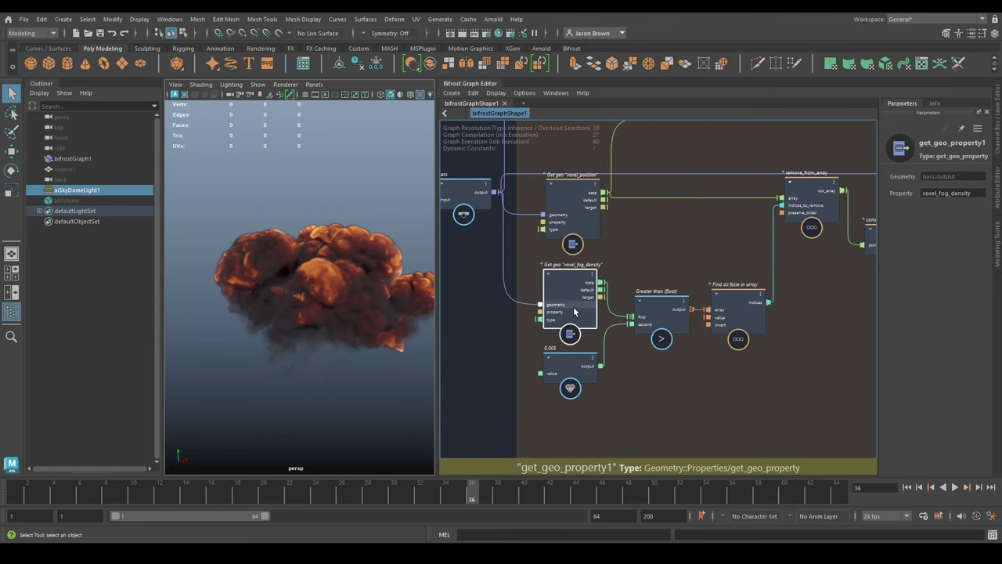
{"action": "left_click", "coordinate": [587, 348]}
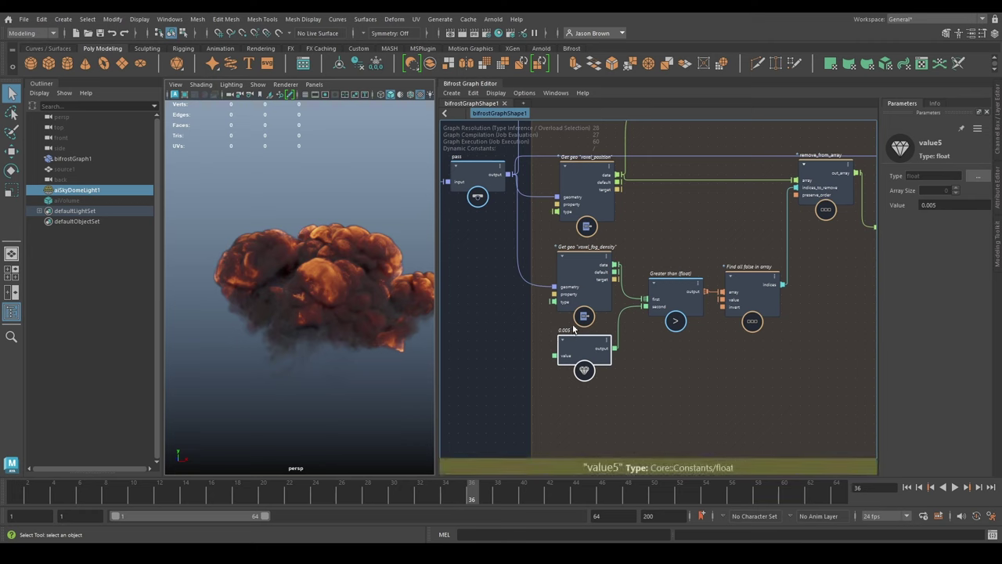
{"action": "middle_click_drag", "start_coordinate": [738, 337], "coordinate": [631, 359], "text": "alt"}
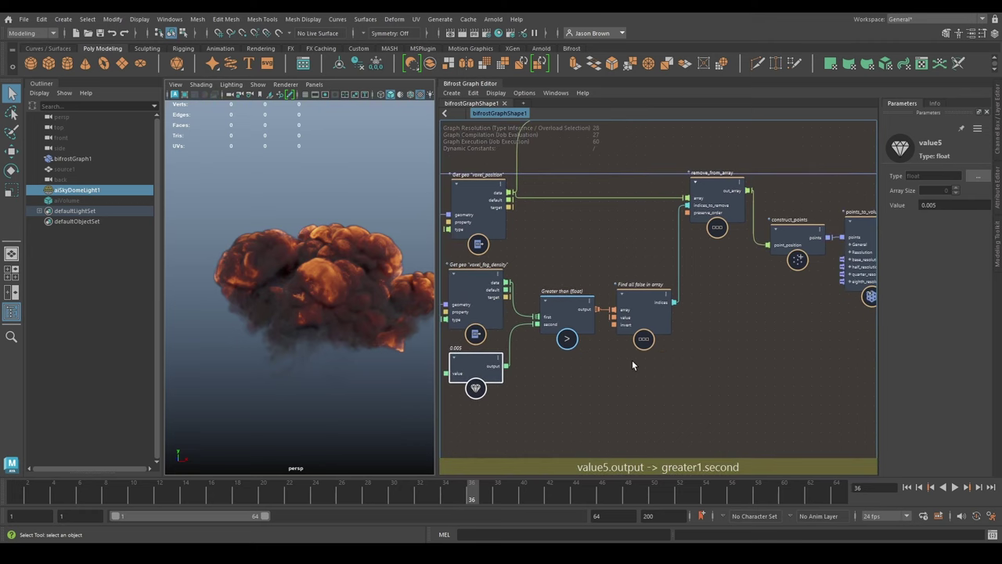
{"action": "right_click_drag", "start_coordinate": [632, 359], "coordinate": [660, 345], "text": "alt"}
{"action": "left_click", "coordinate": [649, 308]}
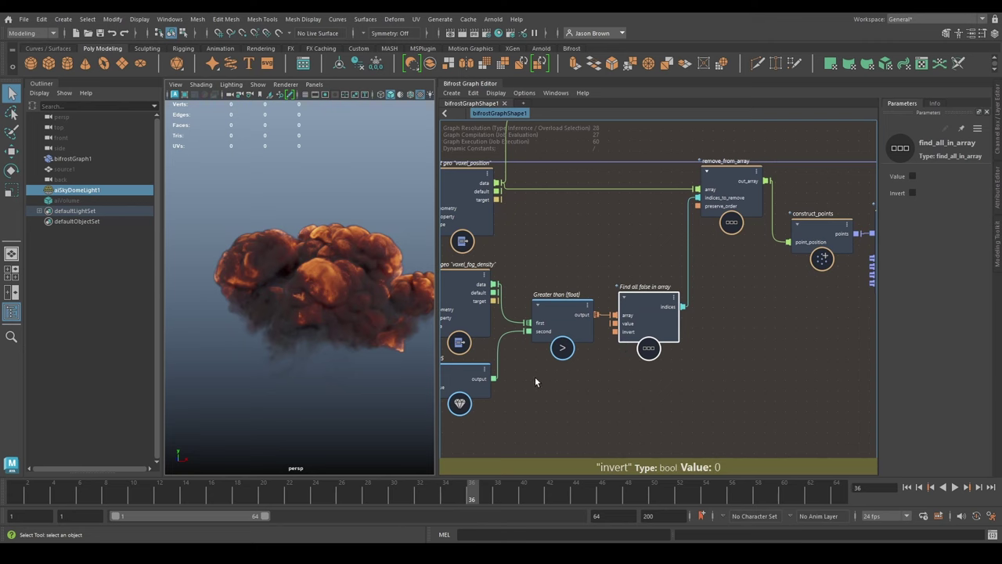
Step: Examine how the Get geo voxel_position data passes through remove_from_array into the construct_points node
{"action": "middle_click_drag", "start_coordinate": [535, 377], "coordinate": [560, 392]}
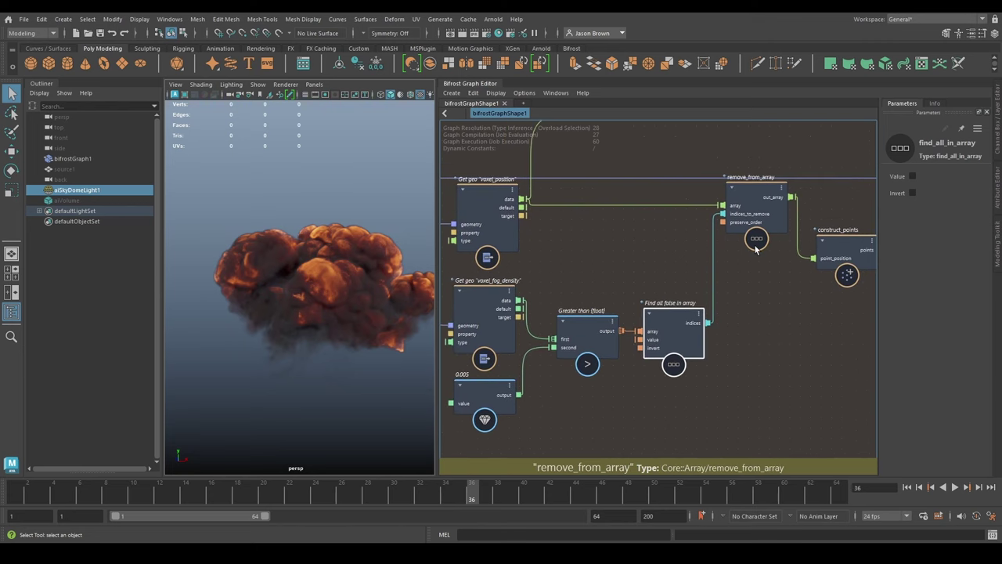
{"action": "left_click", "coordinate": [482, 212]}
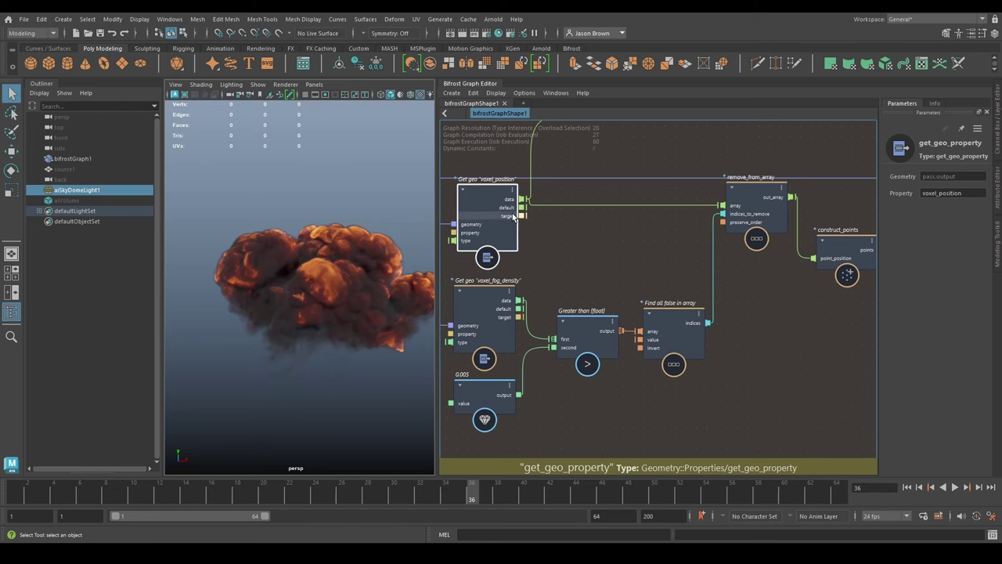
{"action": "middle_click_drag", "start_coordinate": [676, 259], "coordinate": [479, 273]}
{"action": "middle_click_drag", "start_coordinate": [645, 311], "coordinate": [564, 329]}
{"action": "scroll", "coordinate": [542, 357], "scroll_direction": "up", "scroll_amount": 1}
{"action": "left_click", "coordinate": [524, 307]}
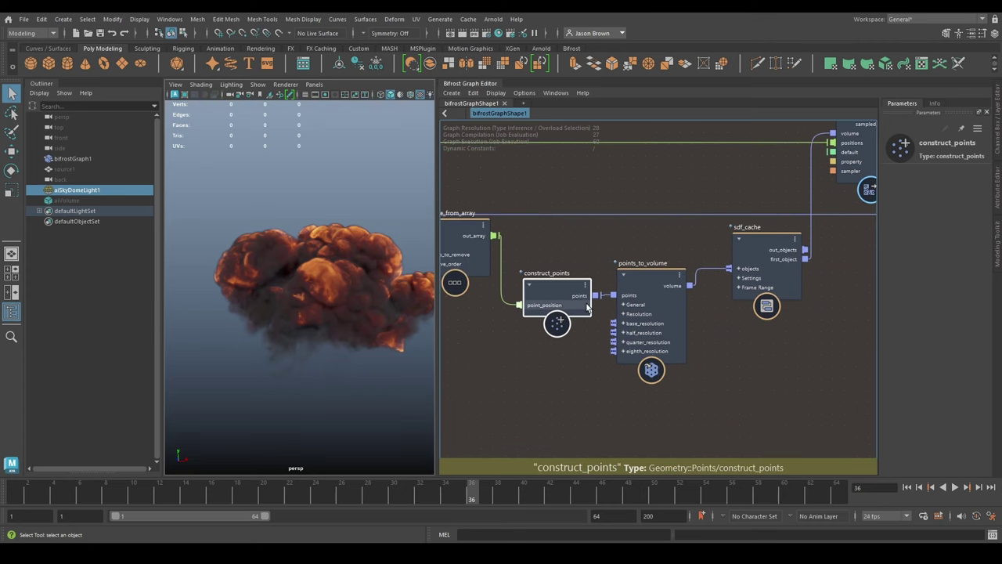
Step: Examine the points_to_volume level set and resolution settings and the sdf_cache node's settings, viewing the explosion from another angle
{"action": "middle_click_drag", "start_coordinate": [645, 287], "coordinate": [564, 287]}
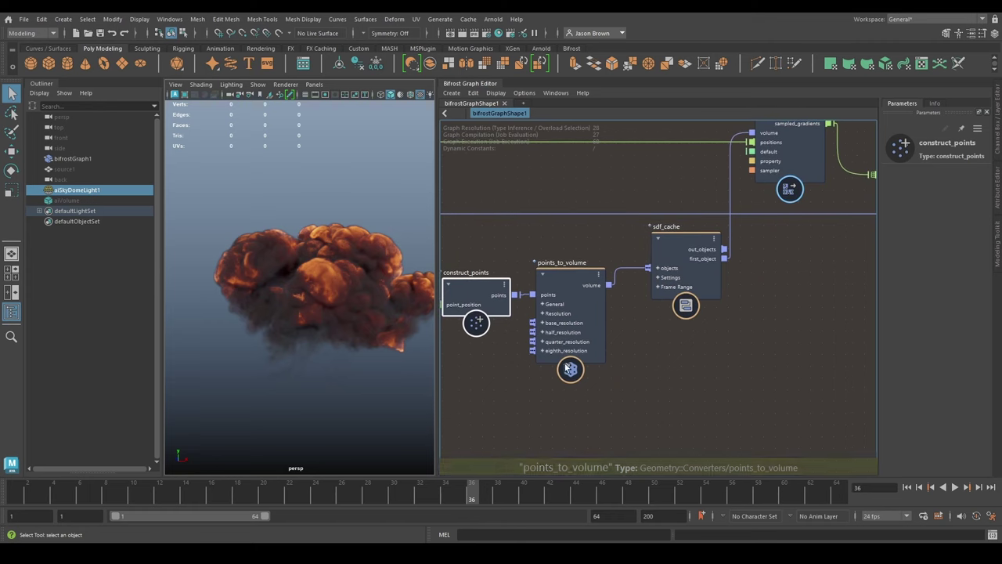
{"action": "left_click", "coordinate": [561, 286]}
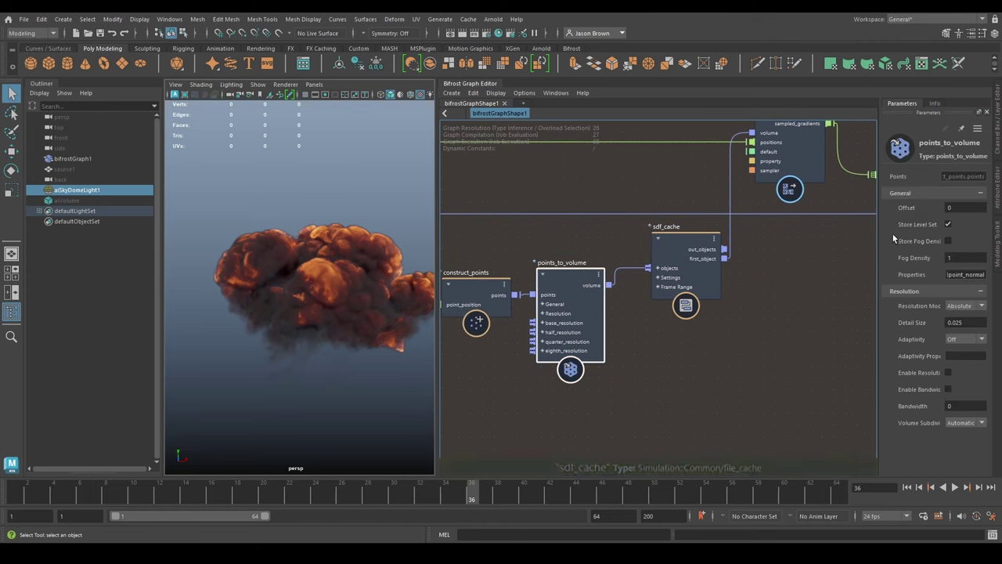
{"action": "middle_click_drag", "start_coordinate": [762, 323], "coordinate": [688, 334]}
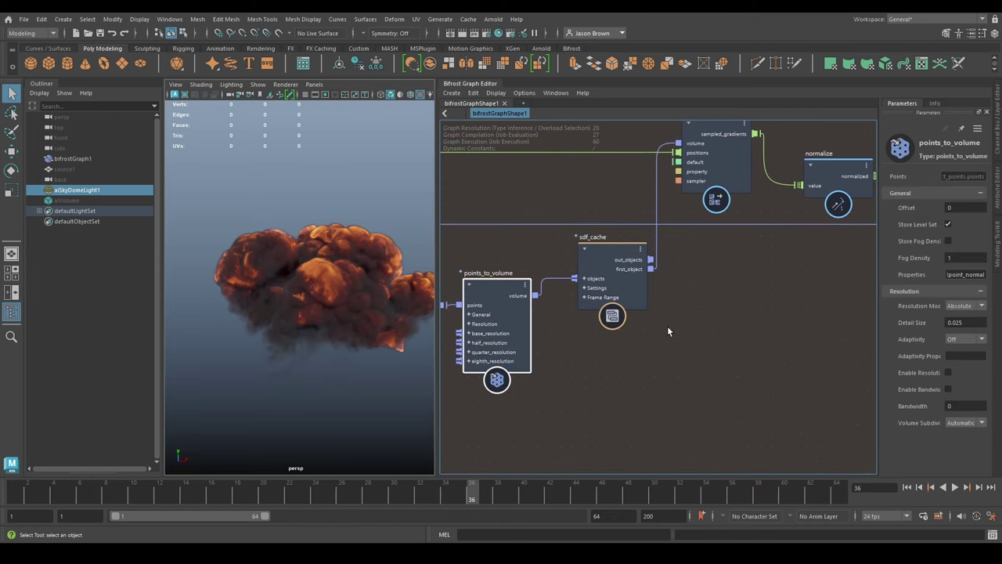
{"action": "left_click_drag", "start_coordinate": [617, 270], "coordinate": [615, 288]}
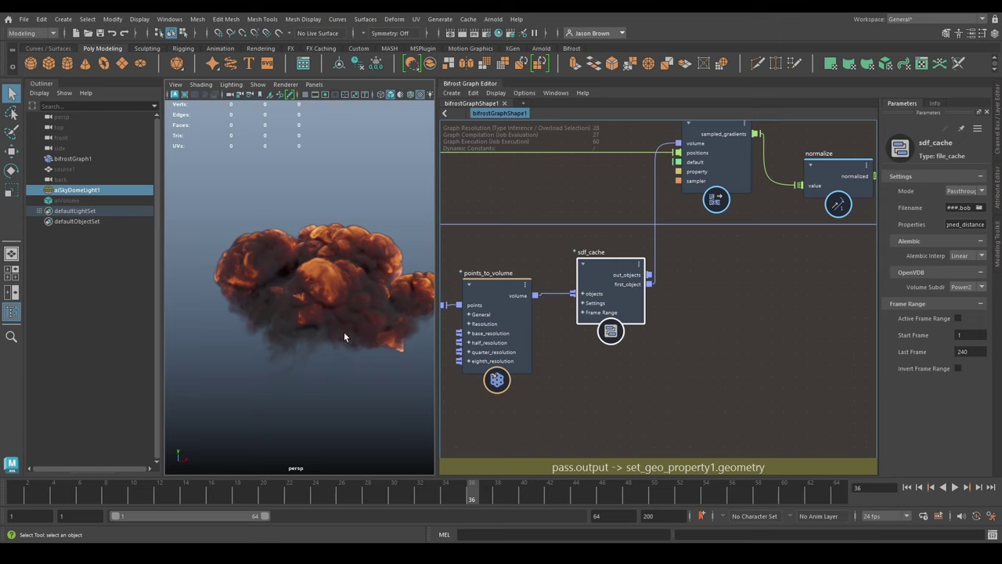
{"action": "middle_click_drag", "start_coordinate": [350, 301], "coordinate": [329, 304], "text": "alt"}
{"action": "left_click_drag", "start_coordinate": [350, 305], "coordinate": [337, 315], "text": "alt"}
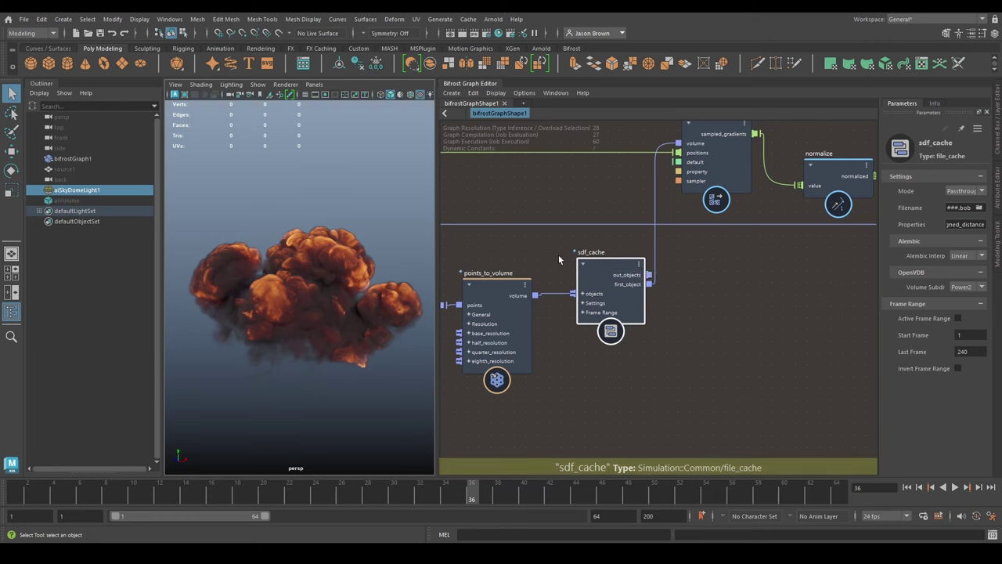
{"action": "middle_click_drag", "start_coordinate": [582, 392], "coordinate": [590, 389], "text": "alt"}
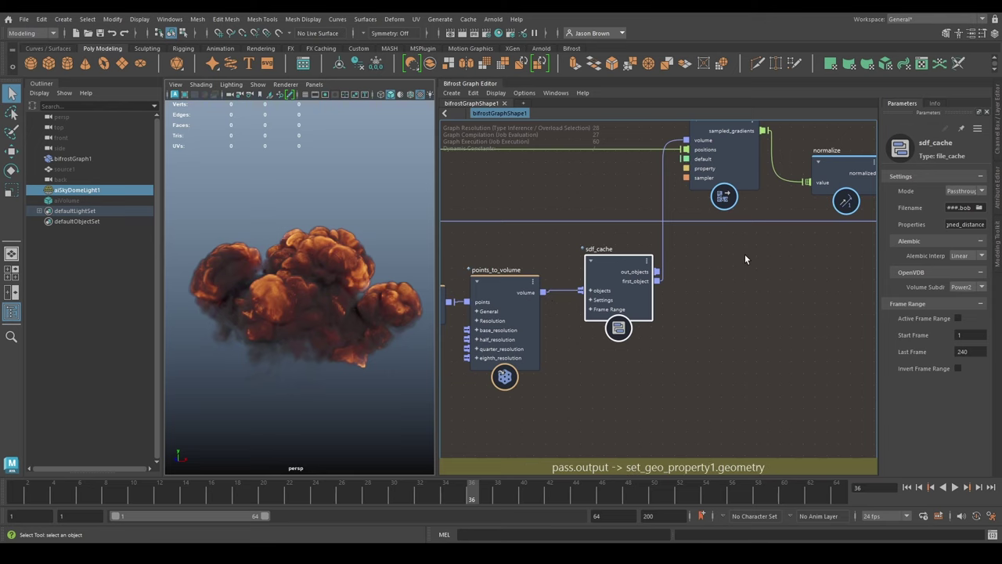
Step: Examine the Sample volume gradient node for voxel_signed_distance and the normalize node that it feeds
{"action": "middle_click_drag", "start_coordinate": [744, 254], "coordinate": [727, 318]}
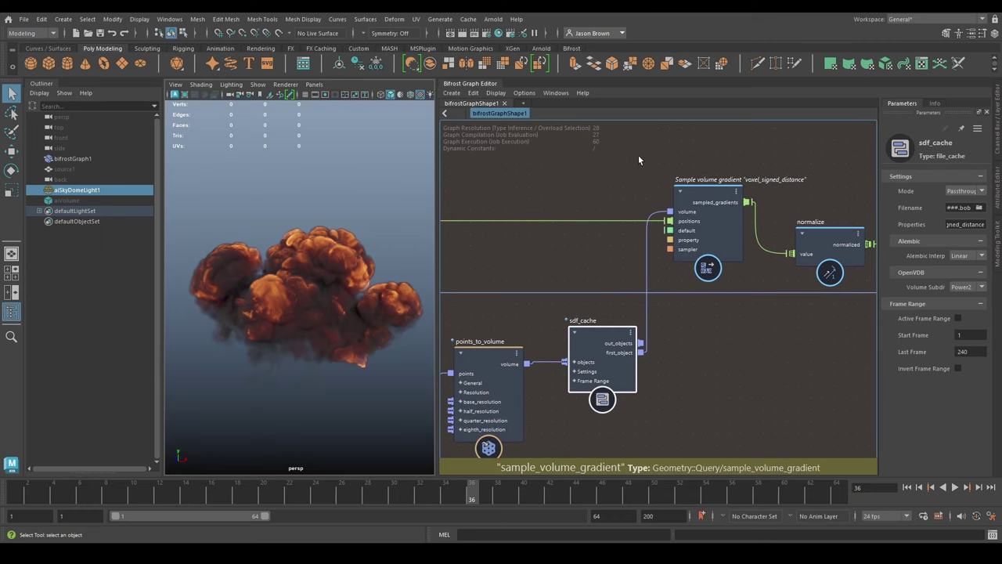
{"action": "left_click", "coordinate": [763, 195]}
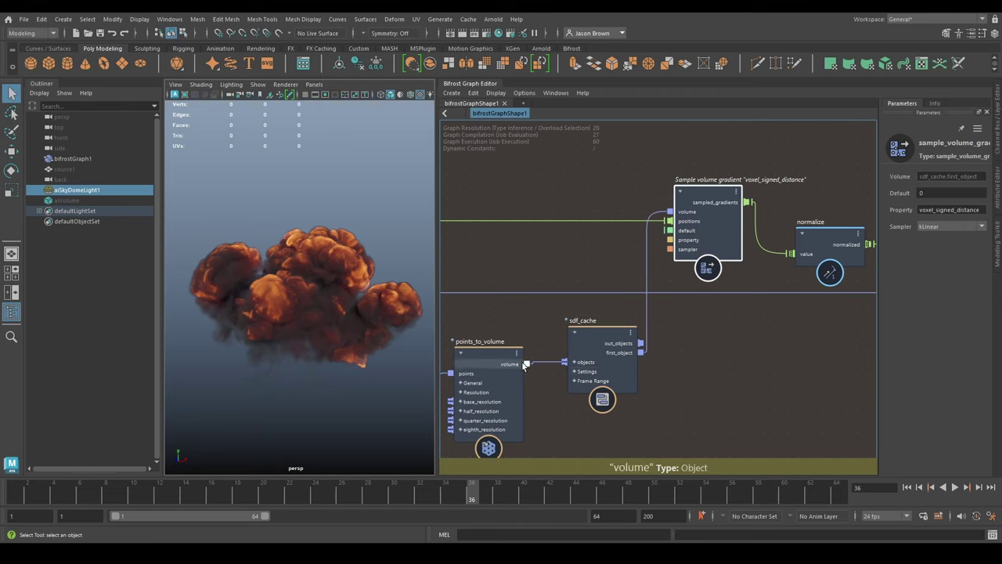
{"action": "middle_click_drag", "start_coordinate": [748, 345], "coordinate": [594, 370], "text": "alt"}
{"action": "middle_click_drag", "start_coordinate": [677, 361], "coordinate": [679, 372]}
{"action": "left_click_drag", "start_coordinate": [685, 289], "coordinate": [667, 271]}
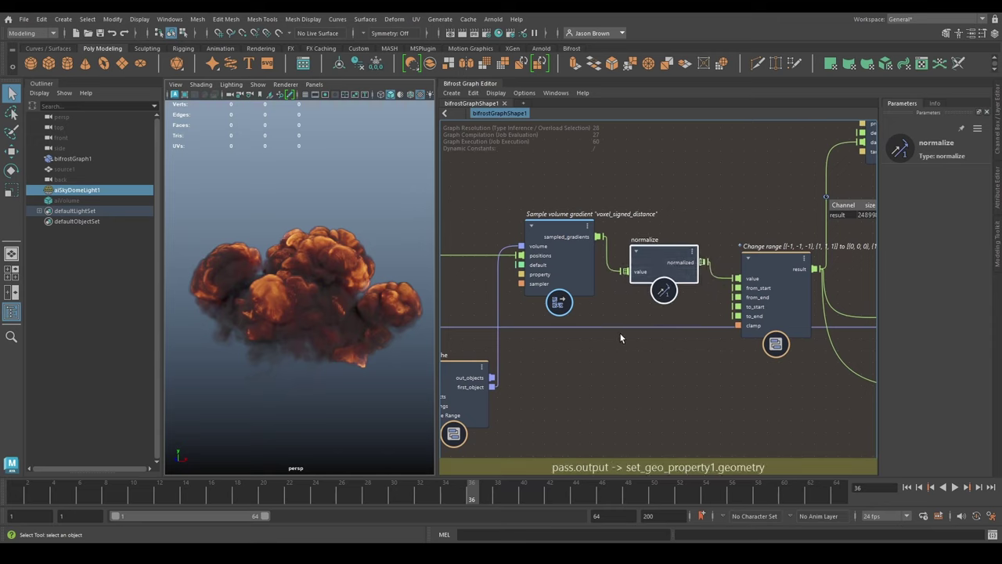
Step: Examine the Change range node's from and to values and the Set geo voxel_normal node
{"action": "middle_click_drag", "start_coordinate": [651, 333], "coordinate": [592, 349], "text": "alt"}
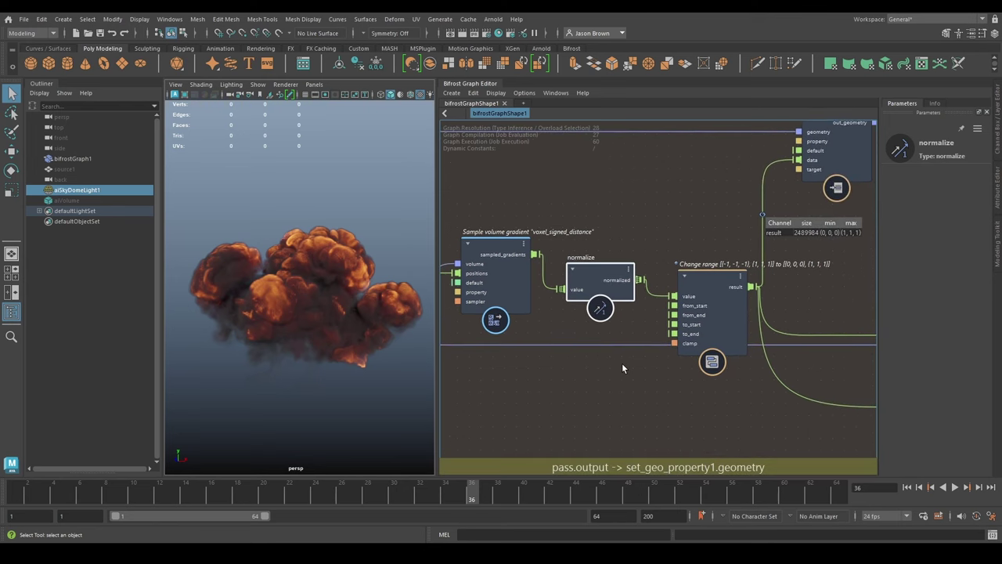
{"action": "left_click_drag", "start_coordinate": [707, 272], "coordinate": [703, 256]}
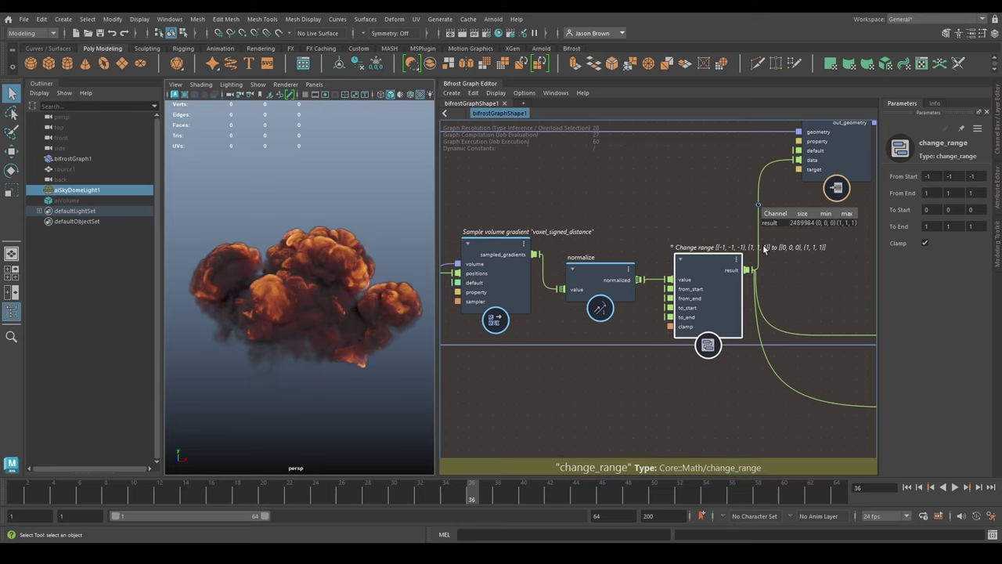
{"action": "middle_click_drag", "start_coordinate": [806, 249], "coordinate": [739, 247]}
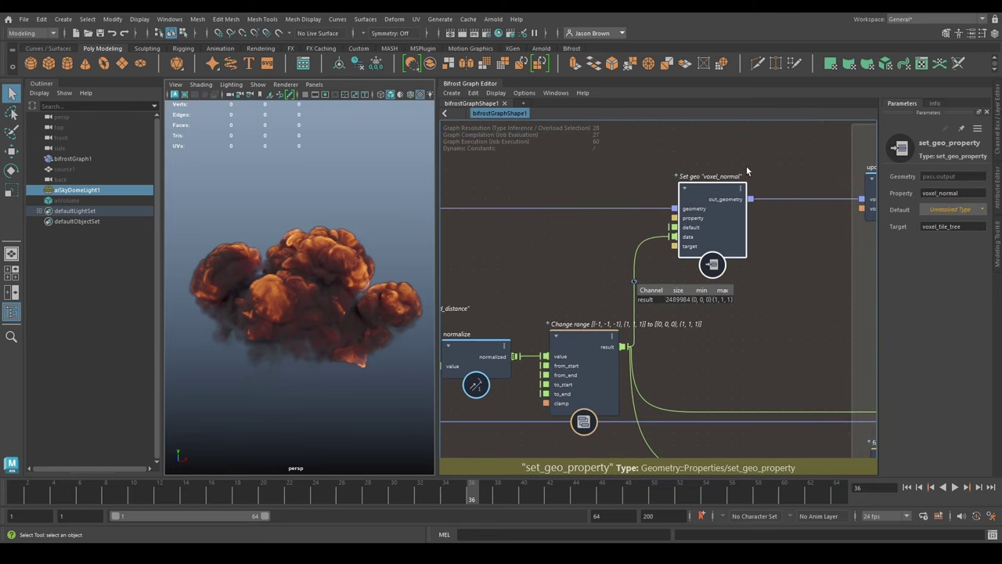
{"action": "middle_click_drag", "start_coordinate": [778, 152], "coordinate": [728, 151]}
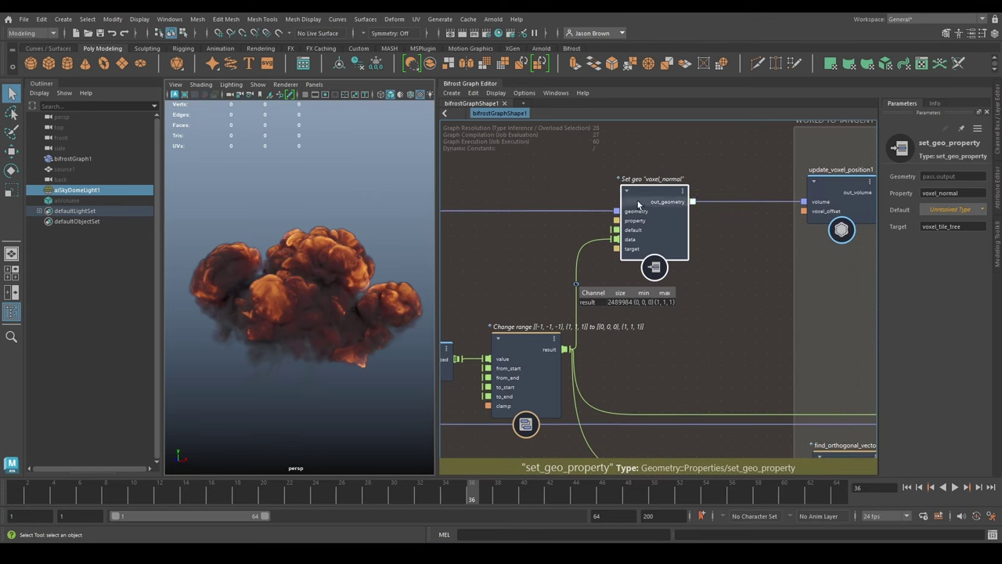
Step: Examine the update_voxel_position1 and get_voxel_position1 nodes in the World to Tangent Normals section, through to vox_norm_display and the terminal
{"action": "scroll", "coordinate": [699, 233], "scroll_direction": "down", "scroll_amount": 1}
{"action": "middle_click_drag", "start_coordinate": [753, 253], "coordinate": [558, 296]}
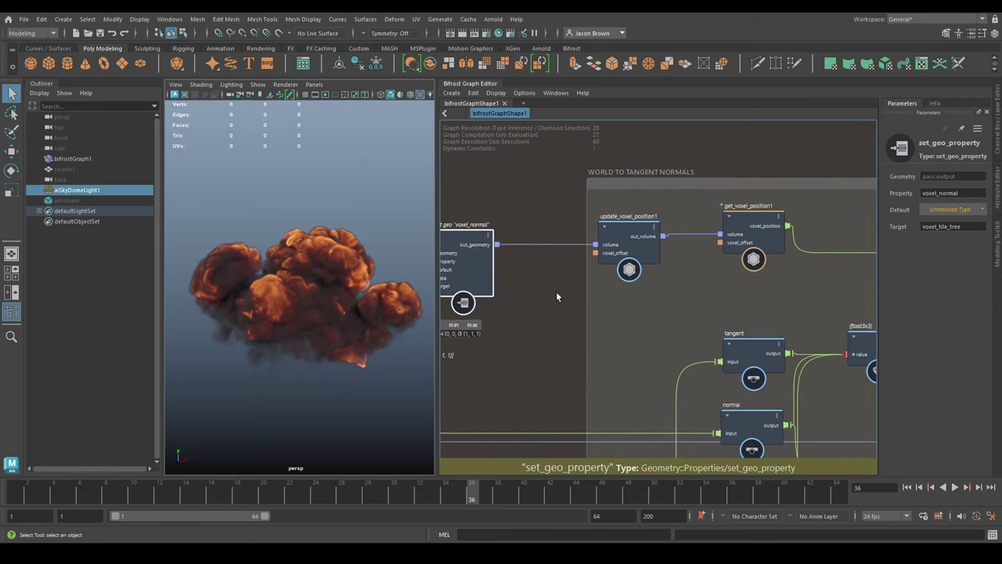
{"action": "left_click", "coordinate": [632, 240]}
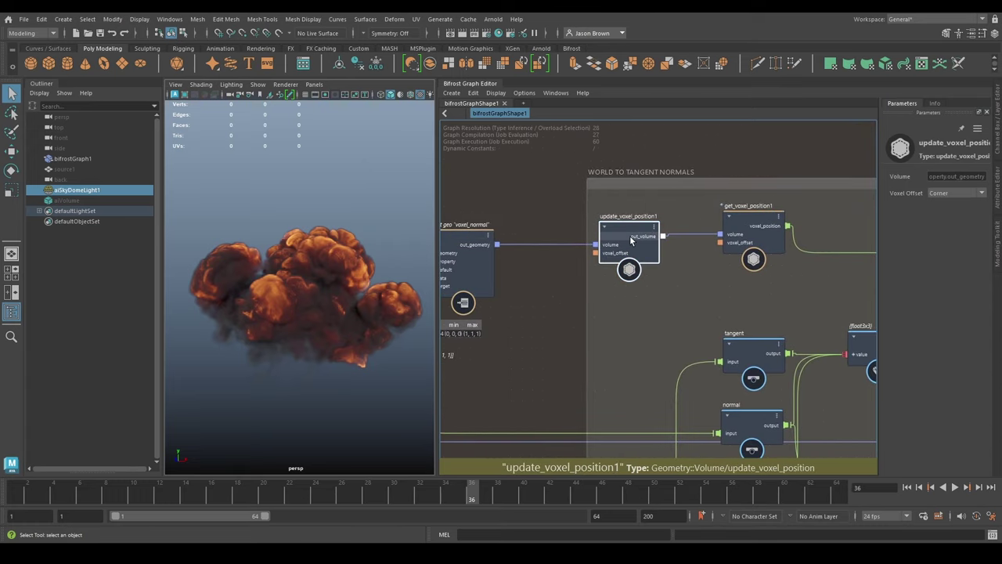
{"action": "left_click", "coordinate": [748, 245]}
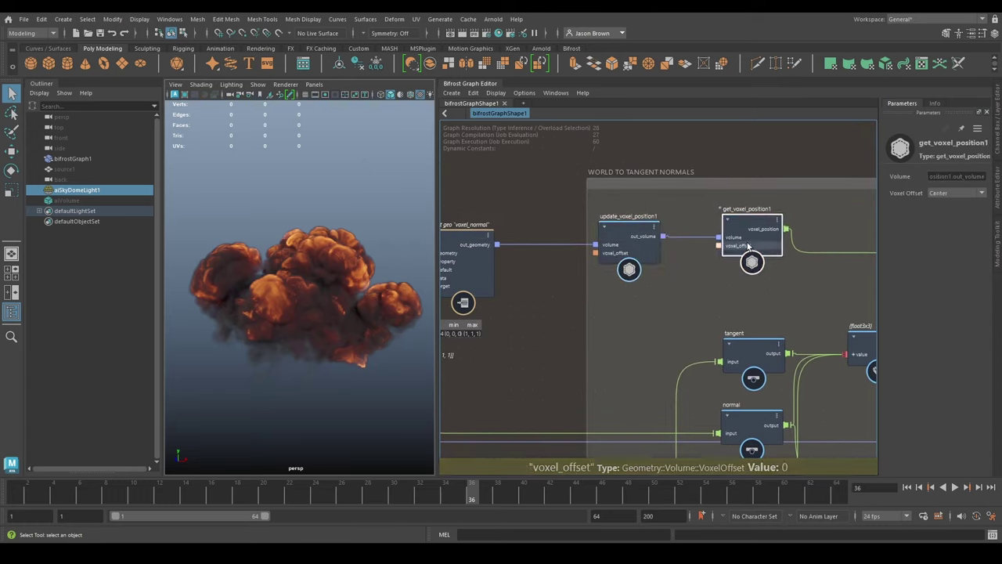
{"action": "middle_click_drag", "start_coordinate": [798, 291], "coordinate": [443, 311]}
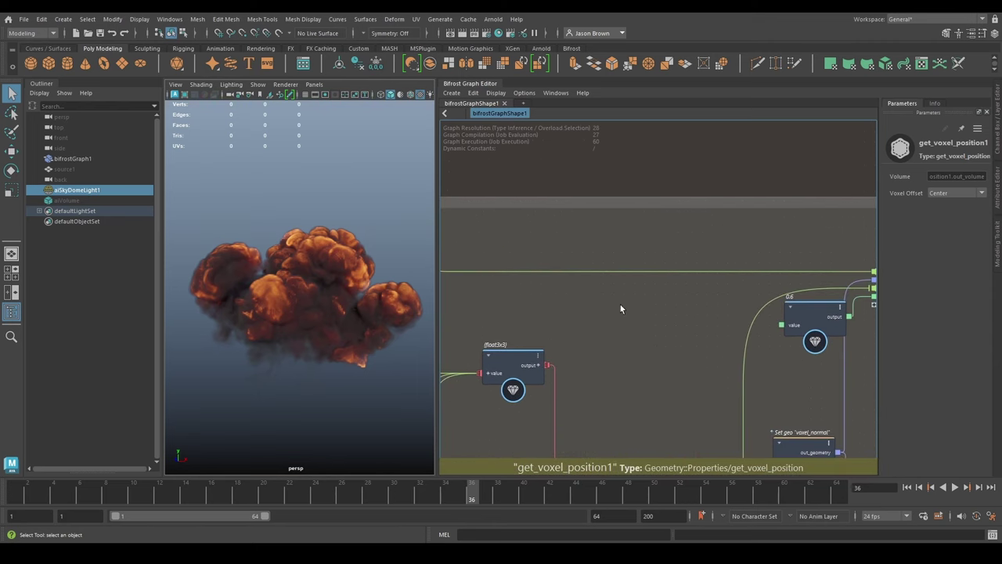
{"action": "middle_click_drag", "start_coordinate": [647, 306], "coordinate": [544, 295]}
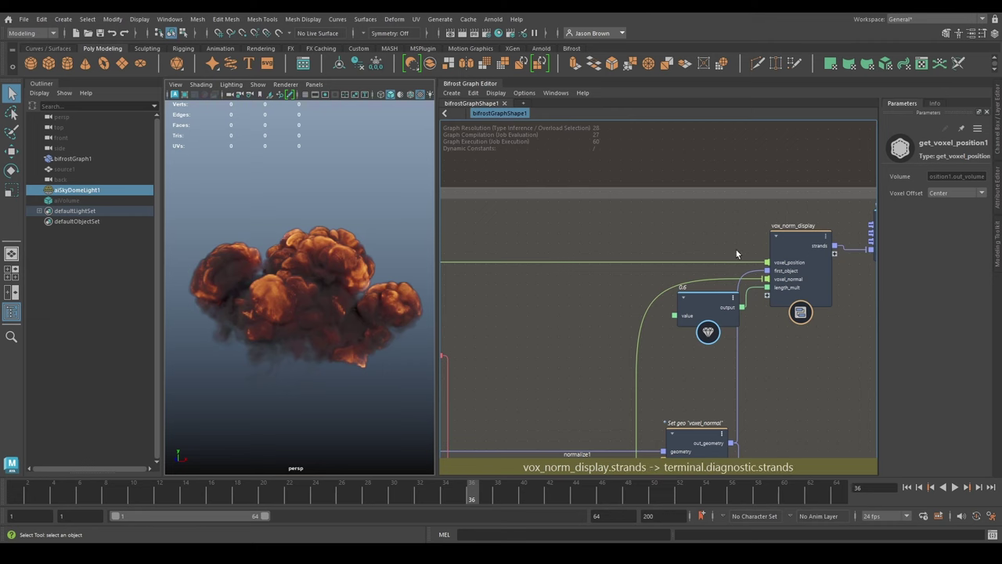
{"action": "scroll", "coordinate": [703, 270], "scroll_direction": "down", "scroll_amount": 3}
{"action": "middle_click_drag", "start_coordinate": [642, 332], "coordinate": [491, 307]}
{"action": "scroll", "coordinate": [684, 240], "scroll_direction": "up", "scroll_amount": 2}
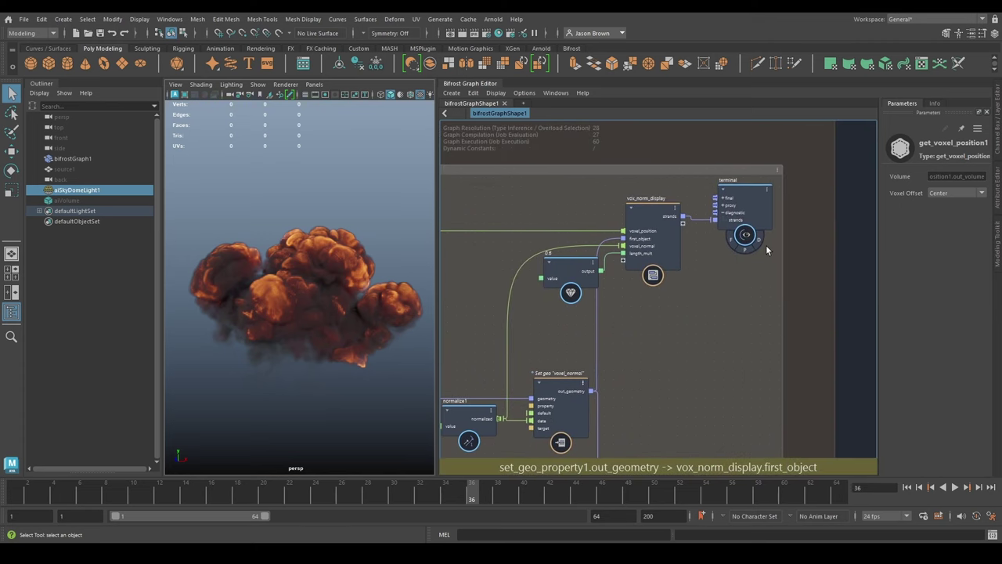
Step: Turn on the terminal's diagnostic display, inspect the voxel normal strands up close and from another angle, and turn the display off
{"action": "left_click", "coordinate": [680, 341]}
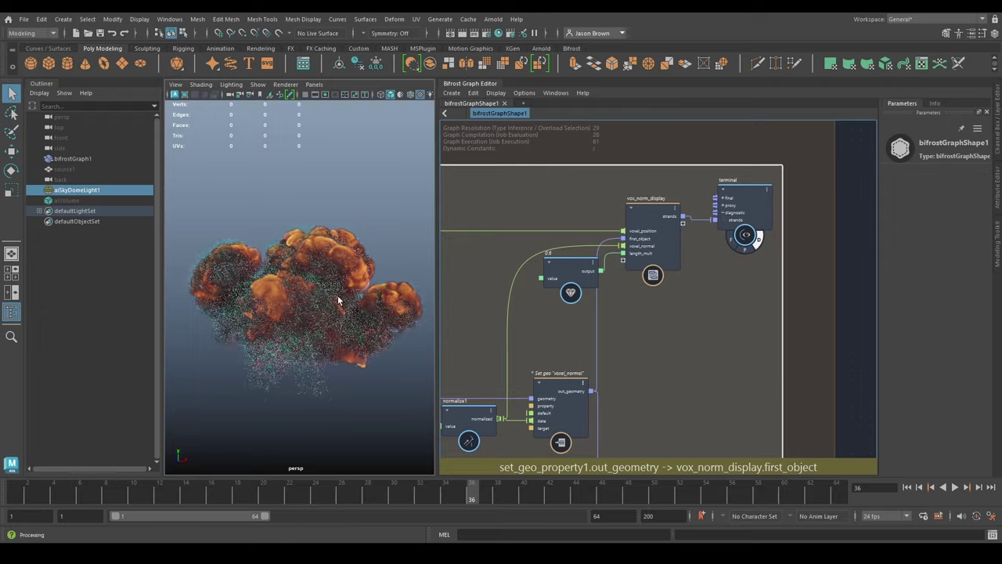
{"action": "scroll", "coordinate": [338, 297], "scroll_direction": "up", "scroll_amount": 10}
{"action": "scroll", "coordinate": [327, 266], "scroll_direction": "up", "scroll_amount": 6}
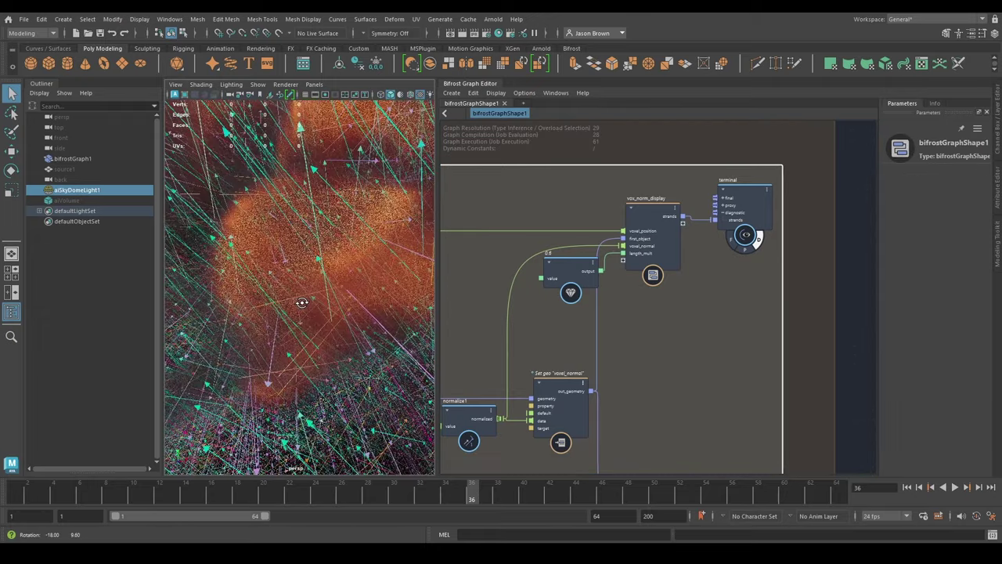
{"action": "left_click_drag", "start_coordinate": [315, 282], "coordinate": [263, 340], "text": "alt"}
{"action": "key", "text": "a"}
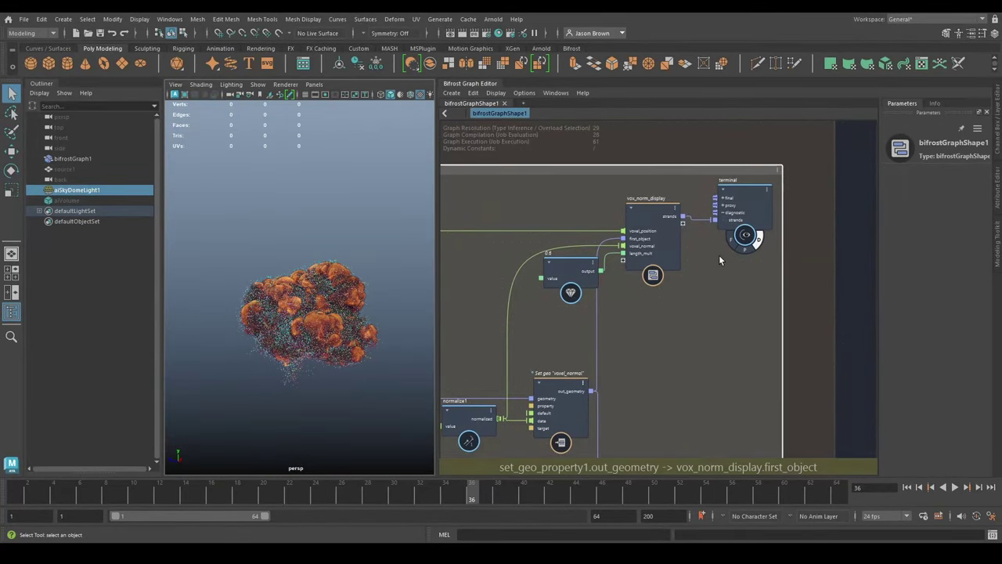
{"action": "left_click", "coordinate": [755, 241]}
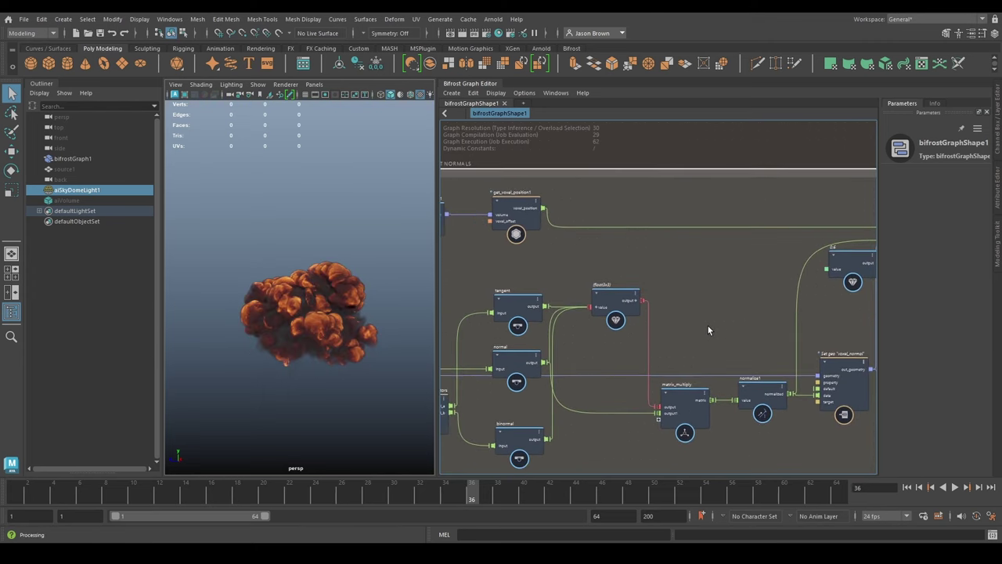
Step: Trace the Change range result through find_orthogonal_vectors to the tangent, normal and binormal pass nodes
{"action": "middle_click_drag", "start_coordinate": [708, 330], "coordinate": [773, 298]}
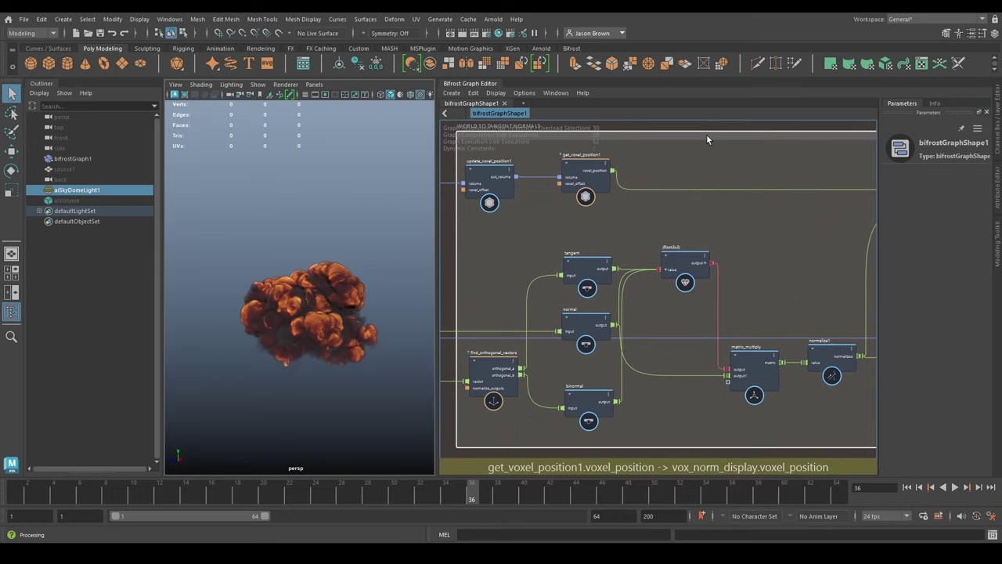
{"action": "middle_click_drag", "start_coordinate": [641, 300], "coordinate": [702, 290]}
{"action": "middle_click_drag", "start_coordinate": [577, 390], "coordinate": [721, 369]}
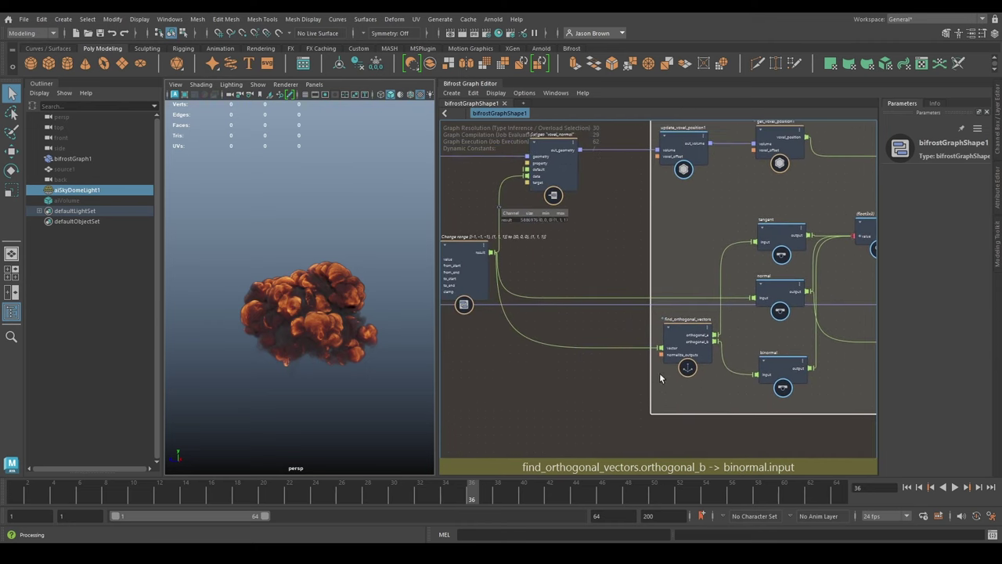
{"action": "middle_click_drag", "start_coordinate": [551, 364], "coordinate": [584, 380]}
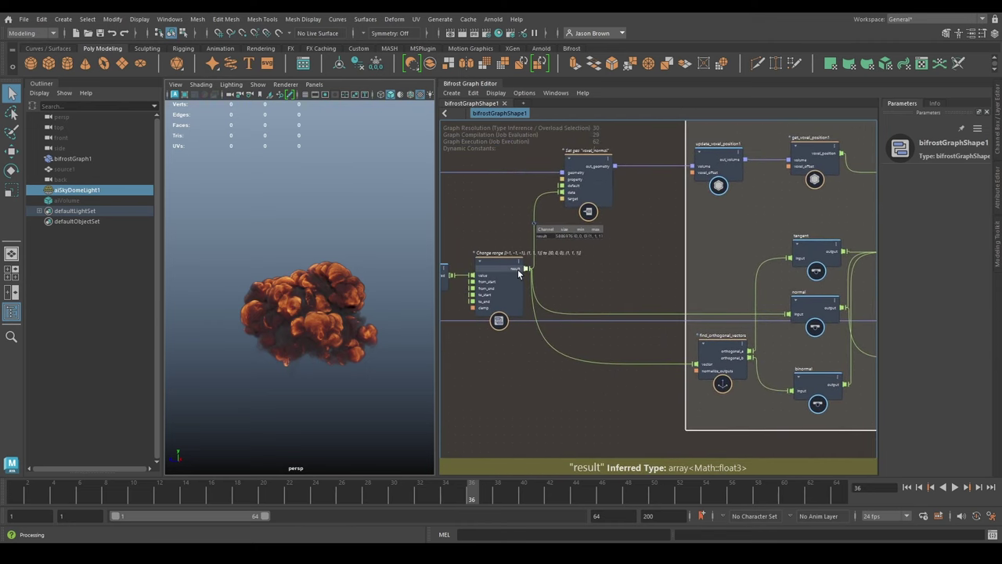
{"action": "middle_click_drag", "start_coordinate": [607, 258], "coordinate": [524, 199]}
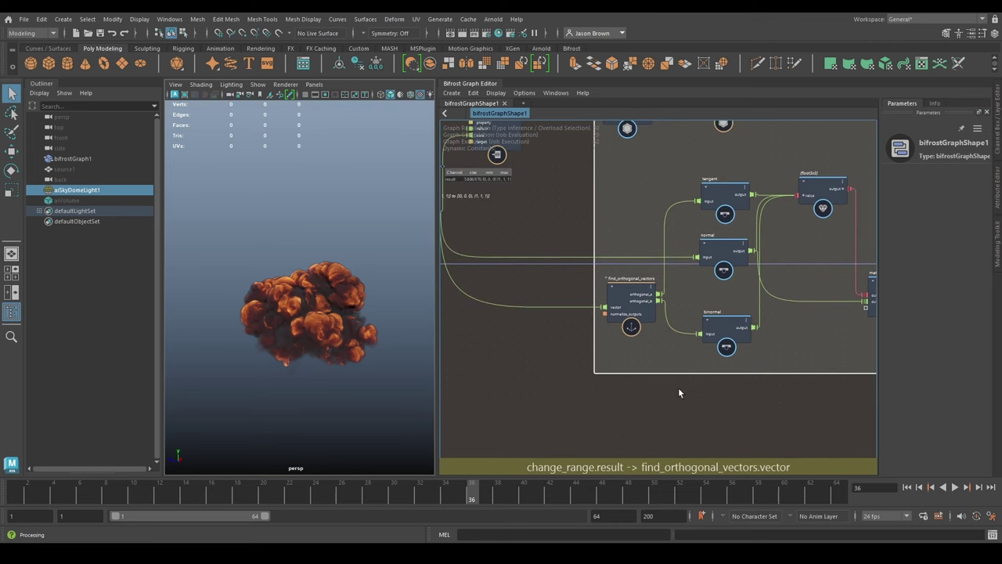
{"action": "middle_click_drag", "start_coordinate": [678, 393], "coordinate": [557, 416]}
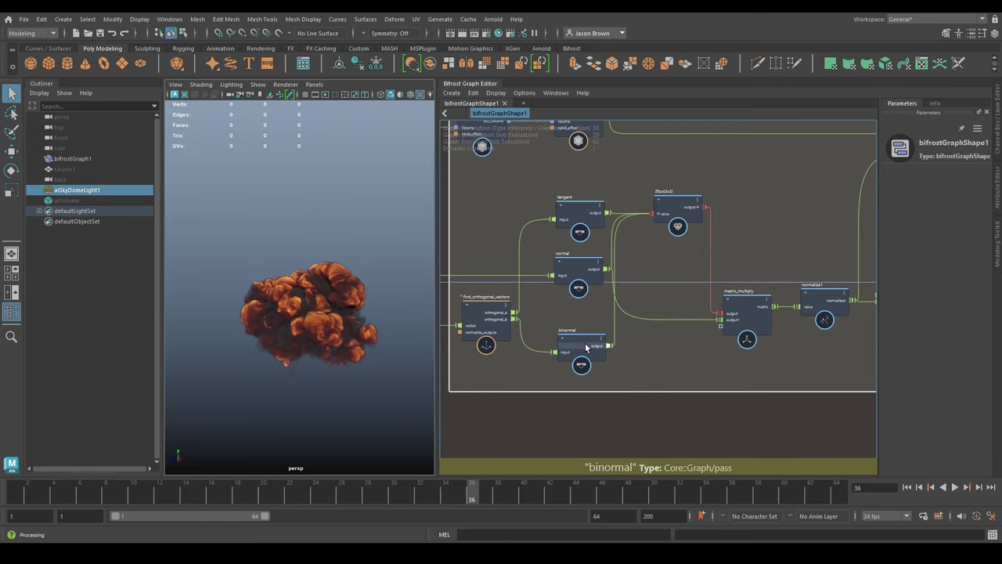
{"action": "middle_click_drag", "start_coordinate": [742, 393], "coordinate": [666, 431]}
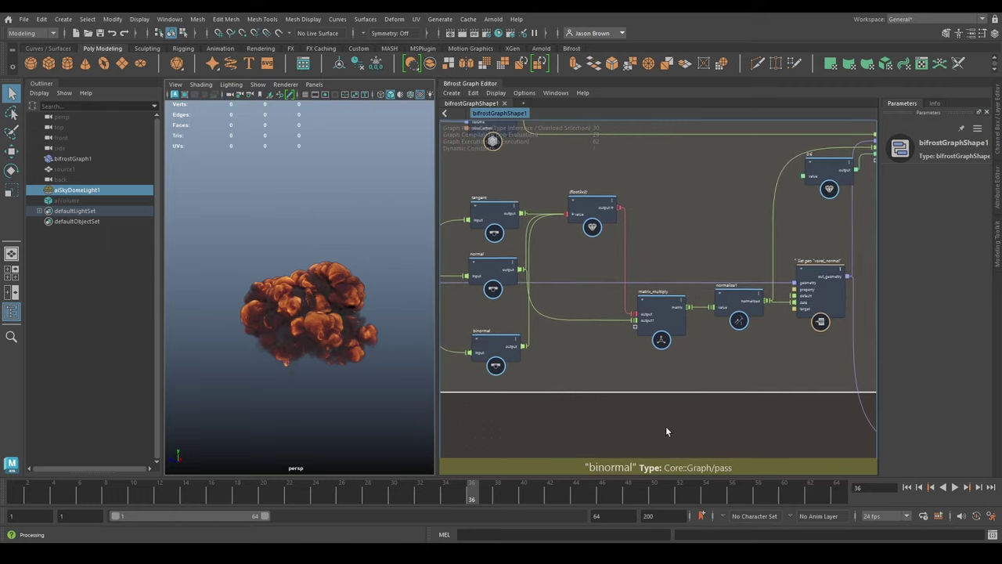
Step: Examine the float3x3 value, matrix_multiply and normalize1 nodes that feed the second Set geo voxel_normal node
{"action": "left_click", "coordinate": [589, 217]}
{"action": "middle_click_drag", "start_coordinate": [727, 418], "coordinate": [639, 393]}
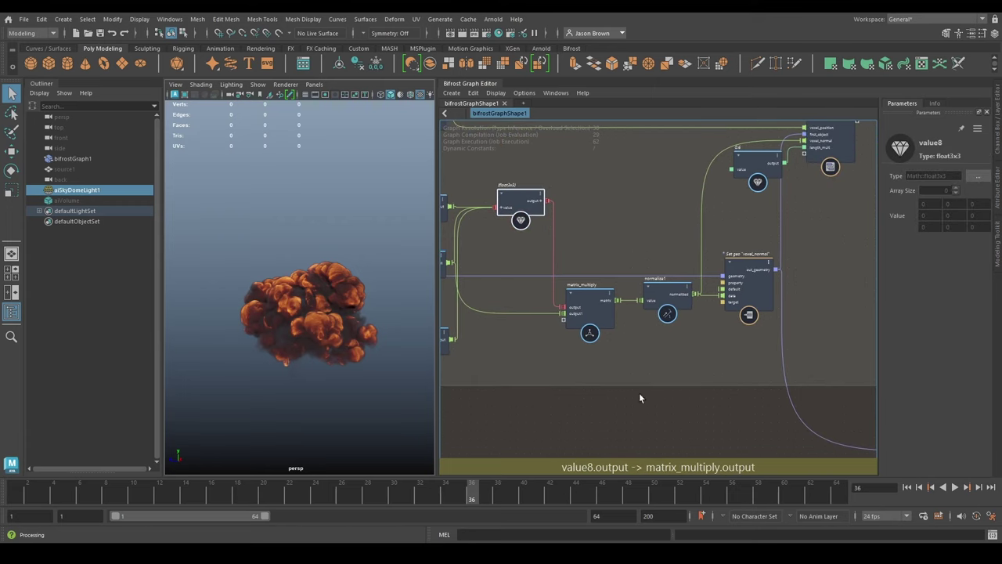
{"action": "left_click", "coordinate": [581, 317]}
{"action": "middle_click_drag", "start_coordinate": [549, 344], "coordinate": [640, 355]}
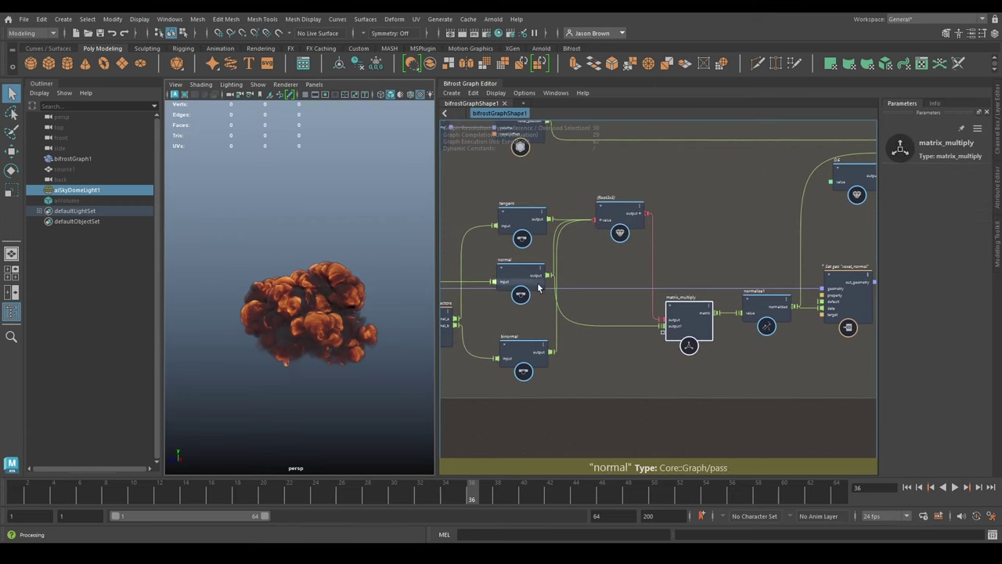
{"action": "middle_click_drag", "start_coordinate": [780, 361], "coordinate": [565, 364]}
{"action": "left_click", "coordinate": [538, 319]}
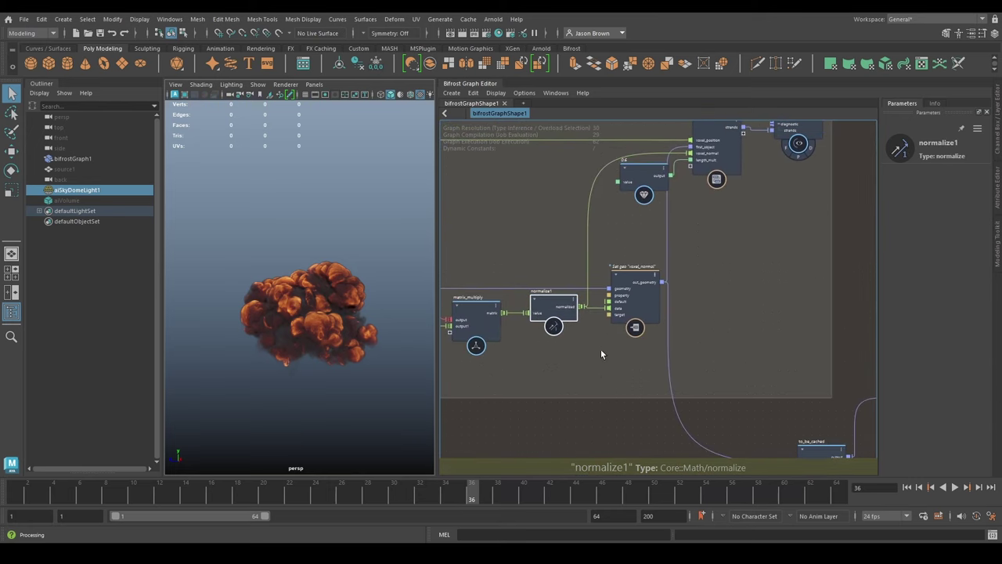
Step: Spread out the string value node and the vdb_cache node inside the CACHE section and check the vdb_cache settings
{"action": "middle_click_drag", "start_coordinate": [705, 309], "coordinate": [682, 326]}
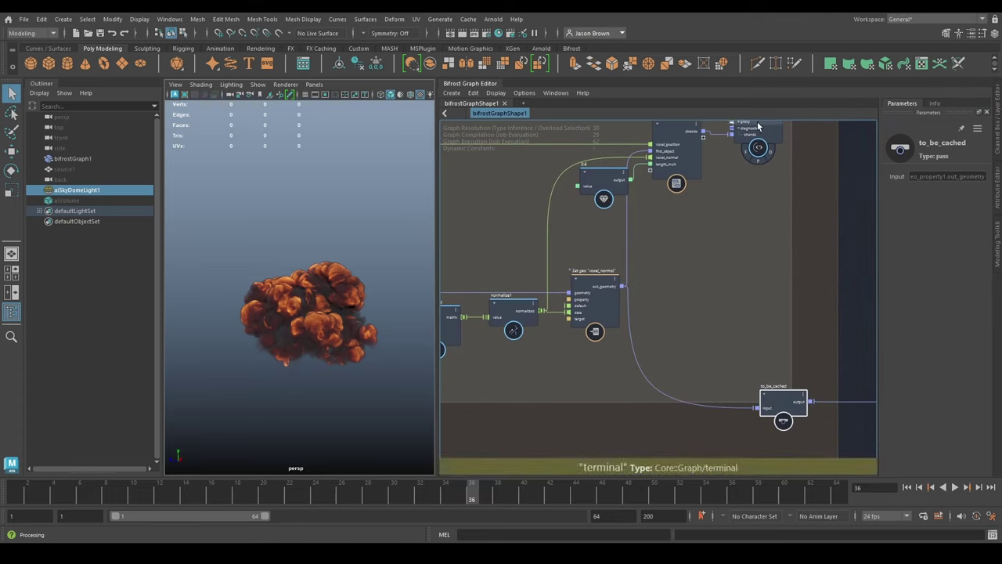
{"action": "middle_click_drag", "start_coordinate": [733, 290], "coordinate": [570, 194]}
{"action": "middle_click_drag", "start_coordinate": [803, 173], "coordinate": [641, 164]}
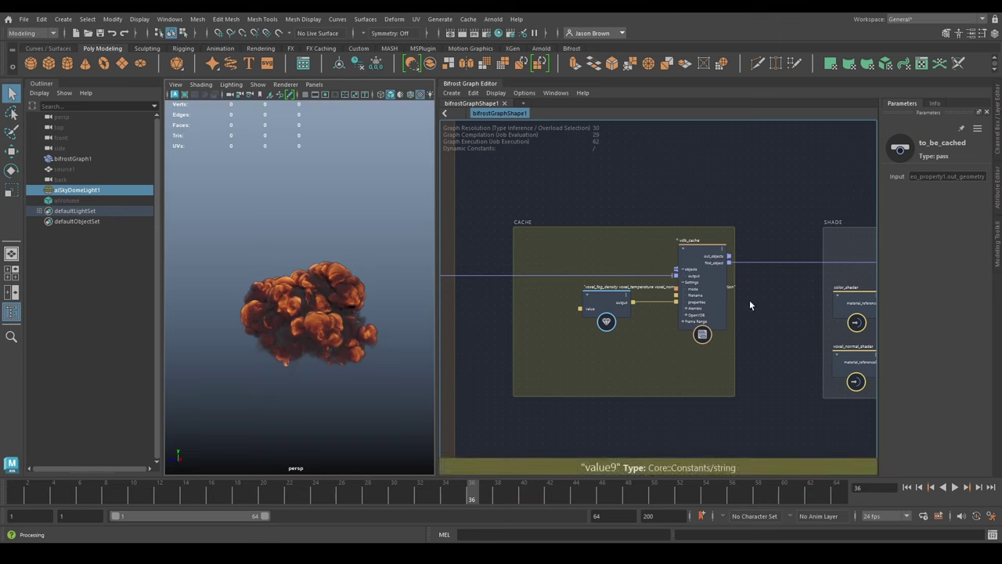
{"action": "middle_click_drag", "start_coordinate": [749, 301], "coordinate": [753, 323]}
{"action": "left_click_drag", "start_coordinate": [611, 339], "coordinate": [559, 391]}
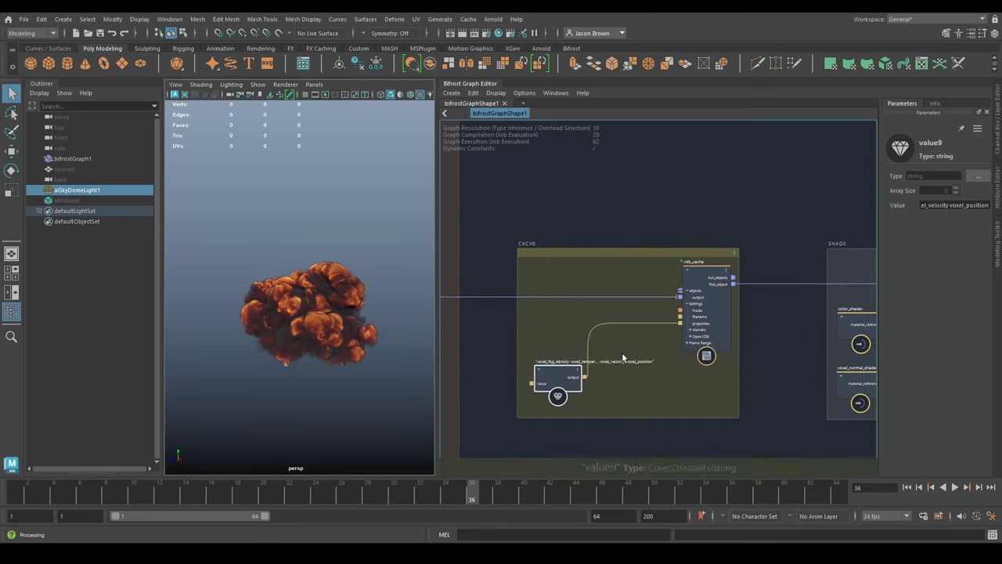
{"action": "left_click_drag", "start_coordinate": [710, 300], "coordinate": [679, 301]}
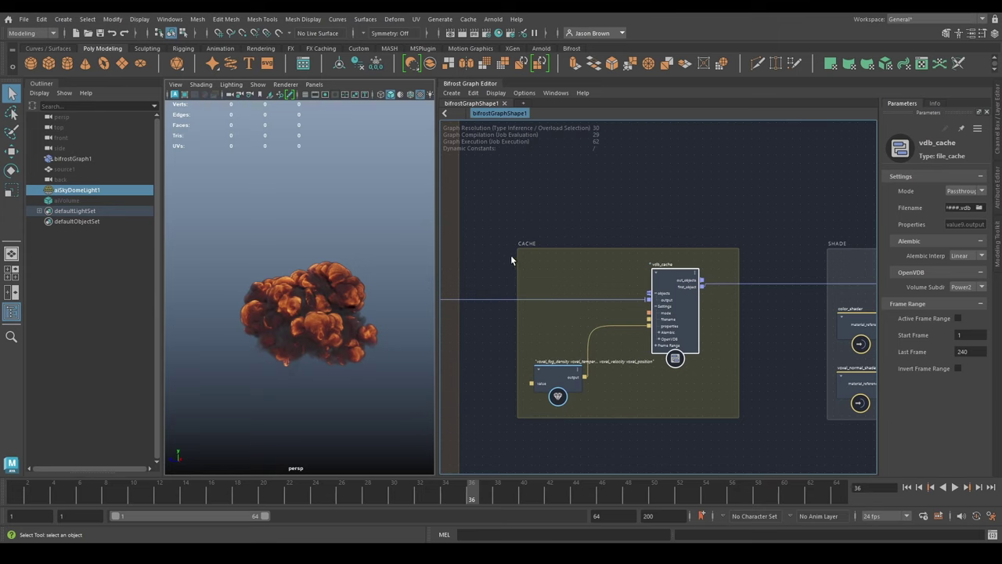
{"action": "middle_click_drag", "start_coordinate": [721, 220], "coordinate": [669, 209]}
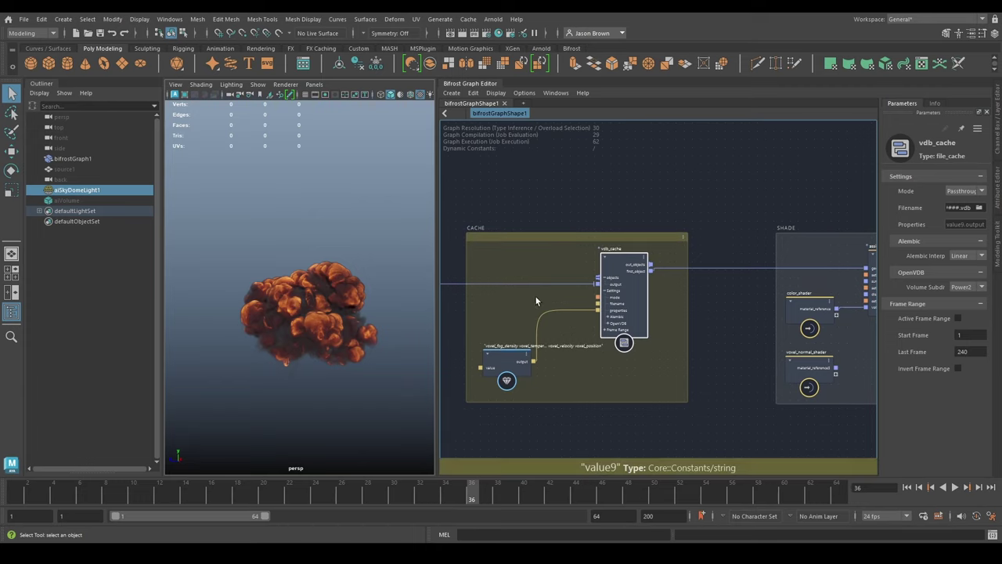
Step: Examine the color_shader, voxel_normal_shader and assign_material nodes in the SHADE section
{"action": "middle_click_drag", "start_coordinate": [750, 301], "coordinate": [564, 298]}
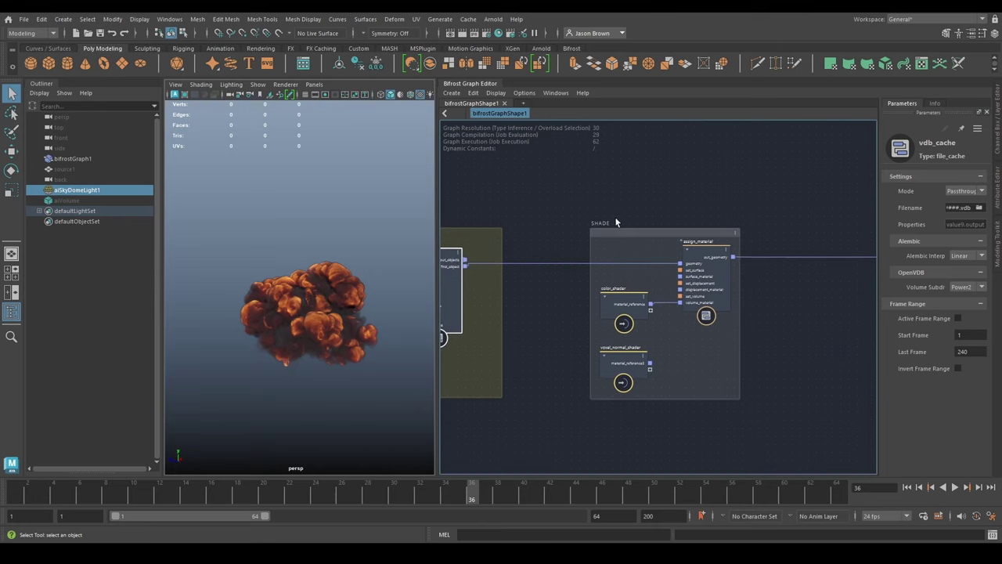
{"action": "left_click_drag", "start_coordinate": [560, 199], "coordinate": [777, 441]}
{"action": "middle_click_drag", "start_coordinate": [770, 324], "coordinate": [793, 337]}
{"action": "left_click", "coordinate": [792, 338]}
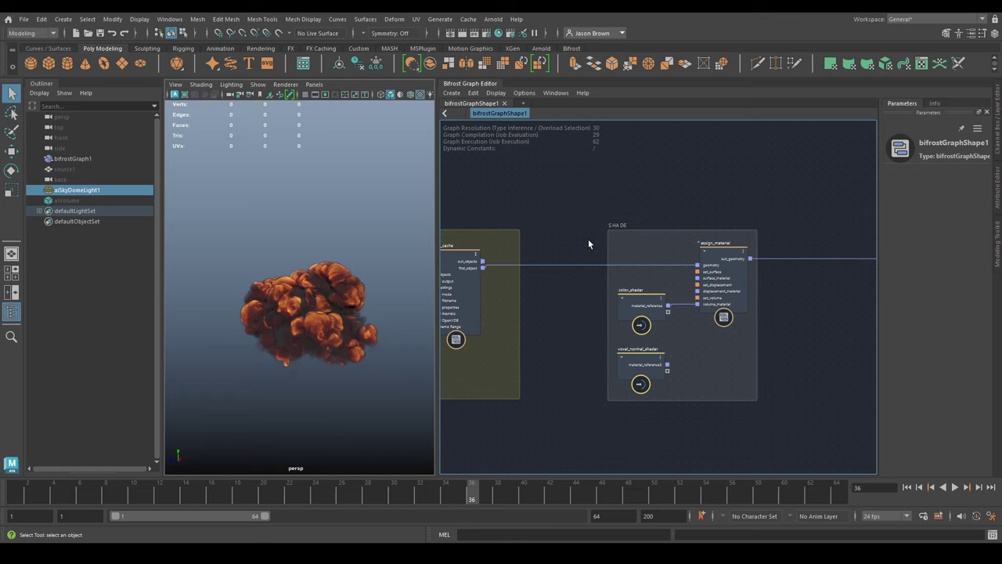
{"action": "scroll", "coordinate": [589, 245], "scroll_direction": "down", "scroll_amount": 1}
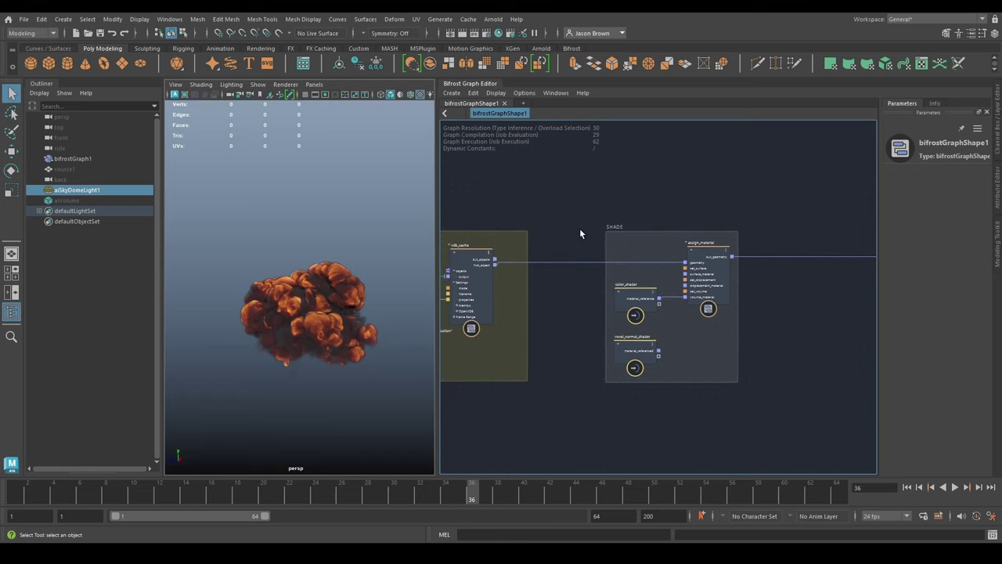
{"action": "middle_click_drag", "start_coordinate": [582, 231], "coordinate": [622, 331]}
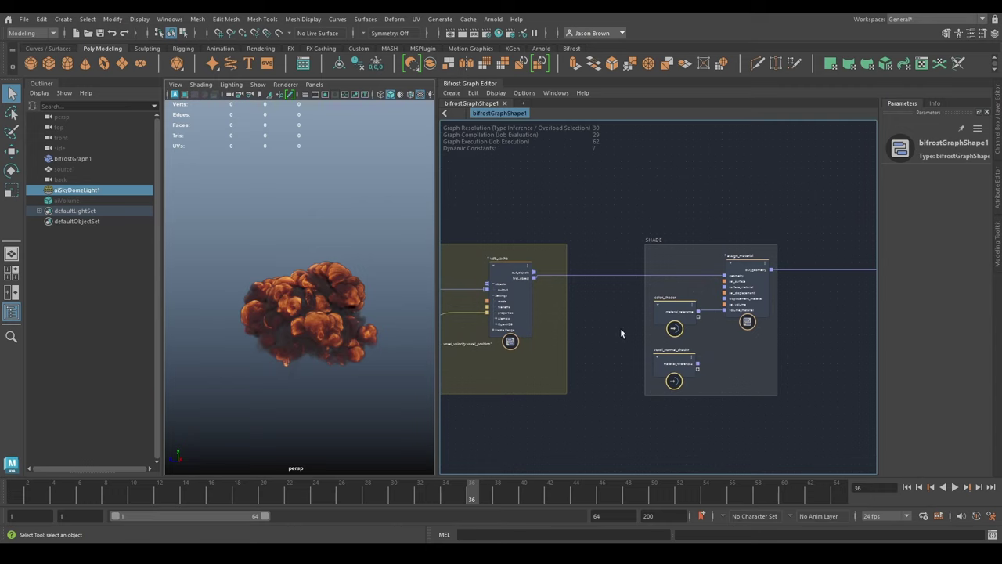
Step: Delete the hidden aiVolume object from the scene and select bifrostGraph1
{"action": "left_click", "coordinate": [83, 201]}
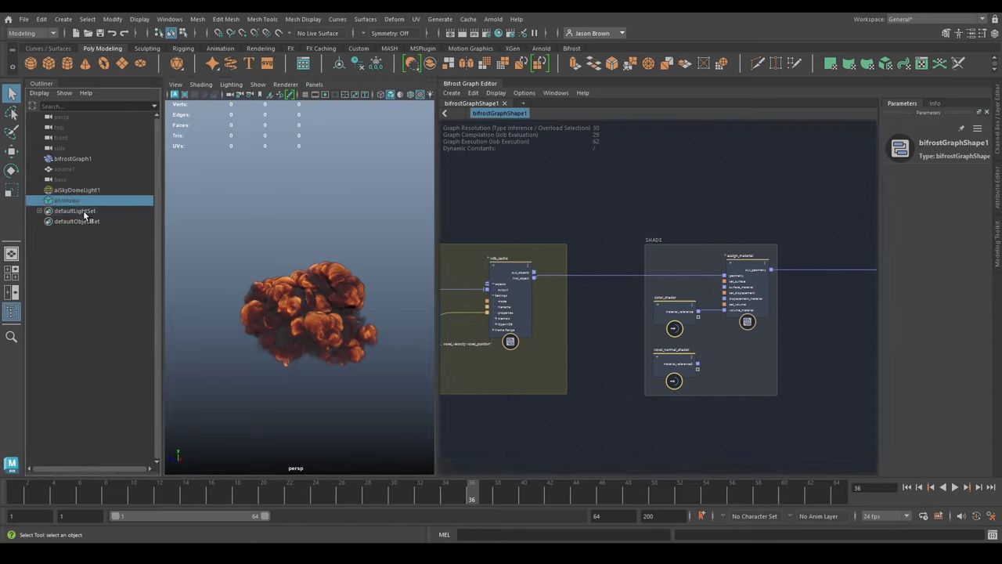
{"action": "key", "text": "Delete"}
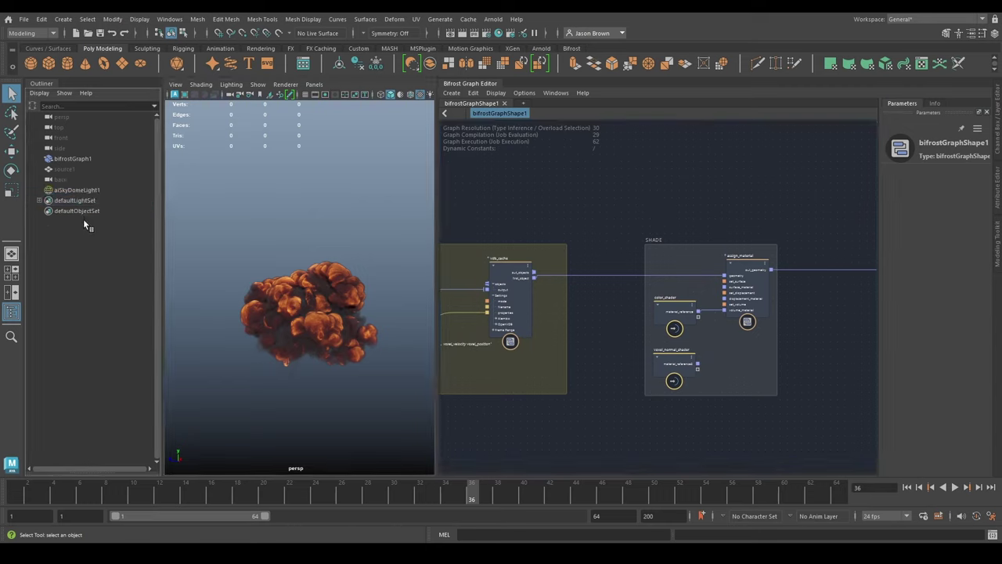
{"action": "left_click", "coordinate": [76, 159]}
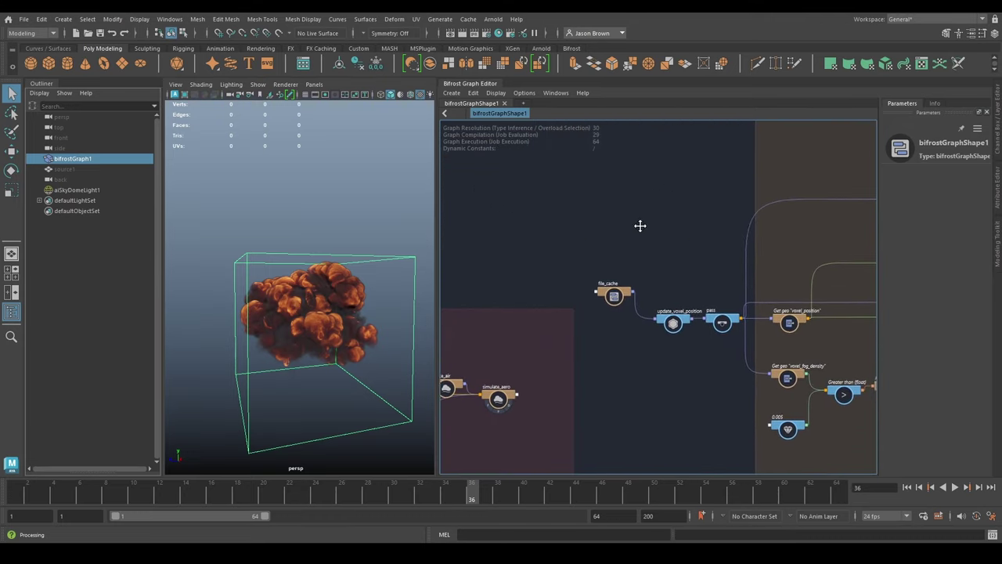
Step: Copy the folder path of the VDB sequence used by the file_cache node, leaving its filename as is
{"action": "left_click", "coordinate": [612, 285]}
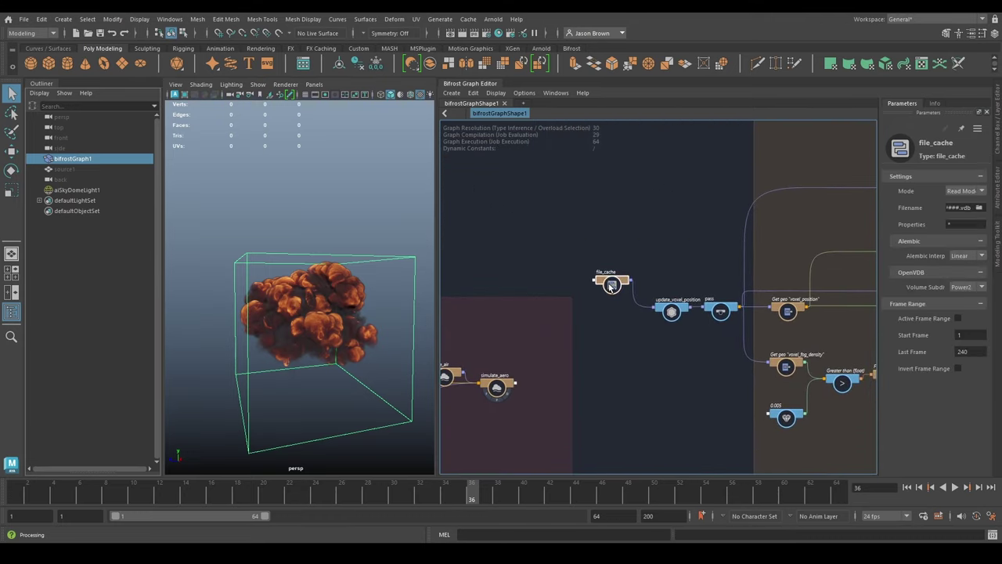
{"action": "left_click", "coordinate": [980, 208]}
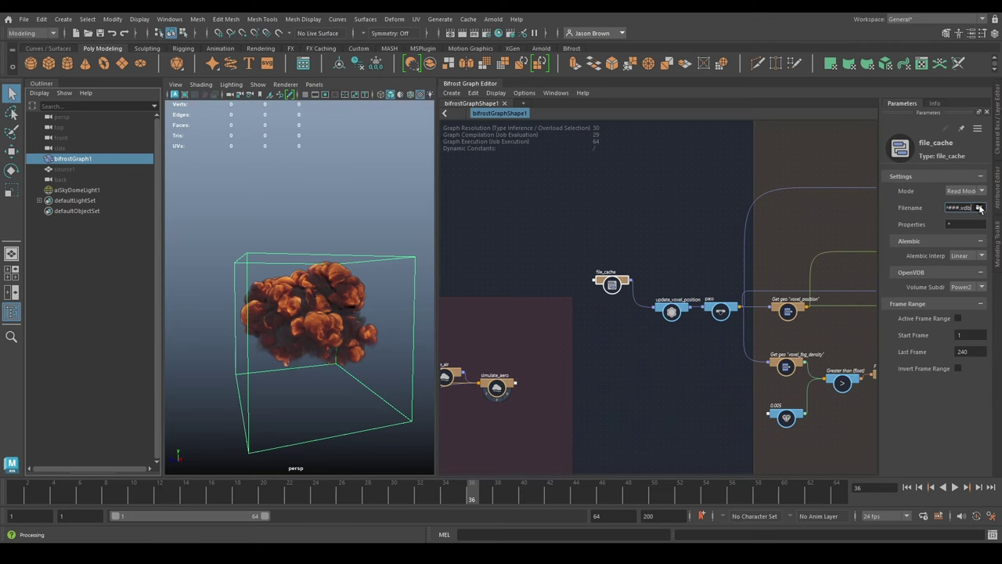
{"action": "left_click", "coordinate": [557, 83]}
{"action": "key", "text": "ctrl+c"}
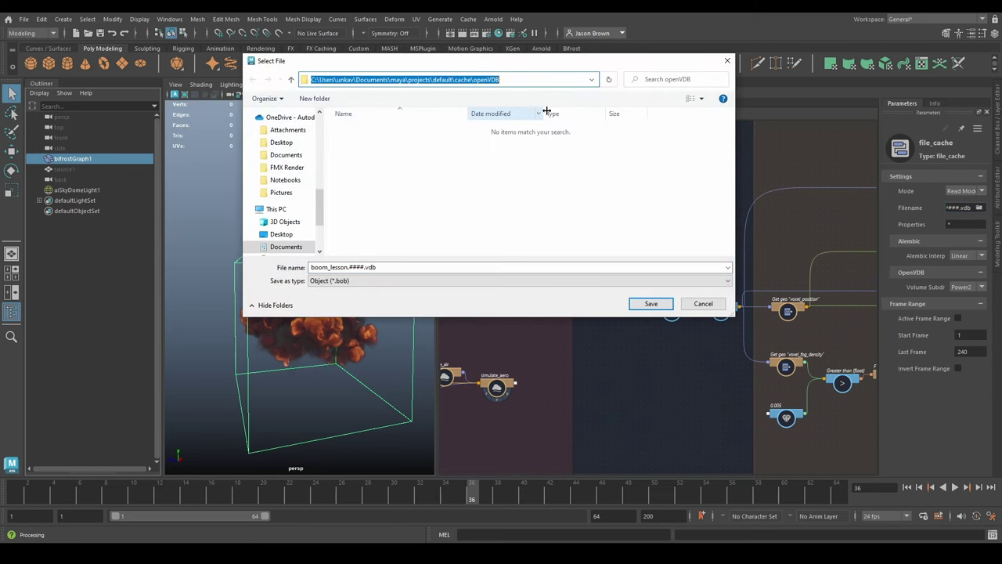
{"action": "left_click", "coordinate": [701, 304]}
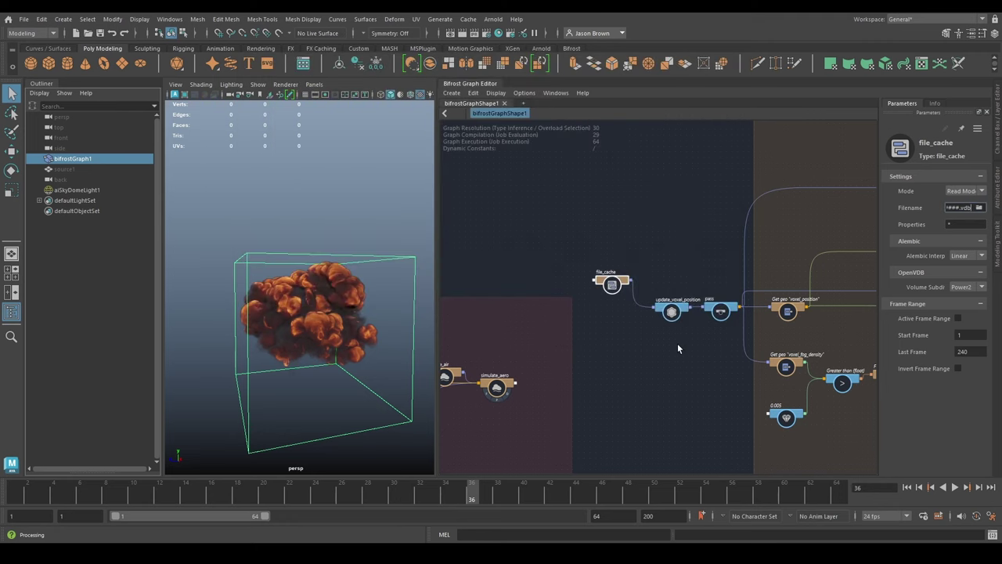
Step: Hide bifrostGraph1 in the scene after returning to the CACHE and SHADE sections of the graph
{"action": "scroll", "coordinate": [692, 392], "scroll_direction": "down", "scroll_amount": 1}
{"action": "middle_click_drag", "start_coordinate": [805, 434], "coordinate": [684, 347], "text": "alt"}
{"action": "middle_click_drag", "start_coordinate": [805, 369], "coordinate": [657, 387], "text": "alt"}
{"action": "scroll", "coordinate": [657, 387], "scroll_direction": "up", "scroll_amount": 1}
{"action": "left_click", "coordinate": [657, 387]}
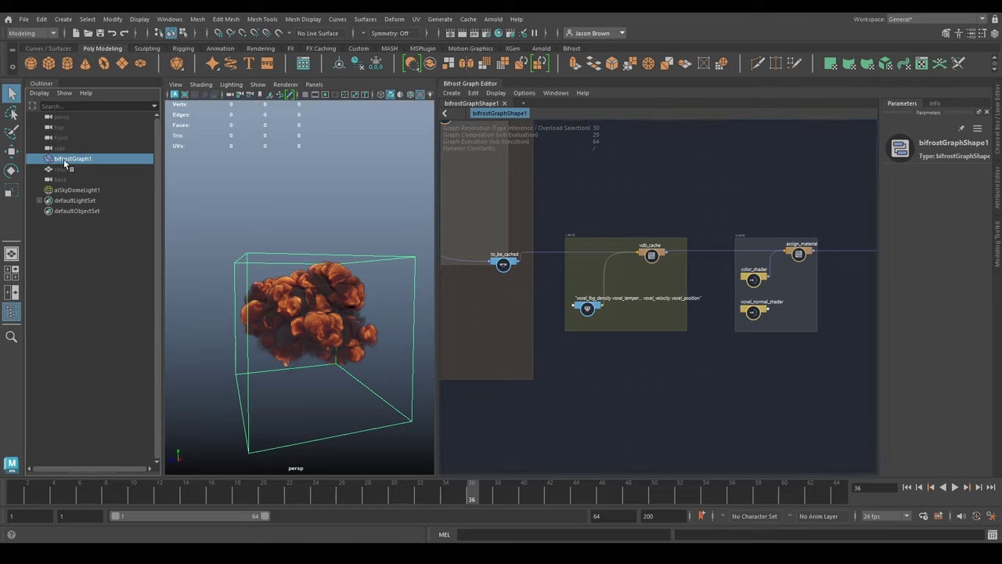
{"action": "key", "text": "h"}
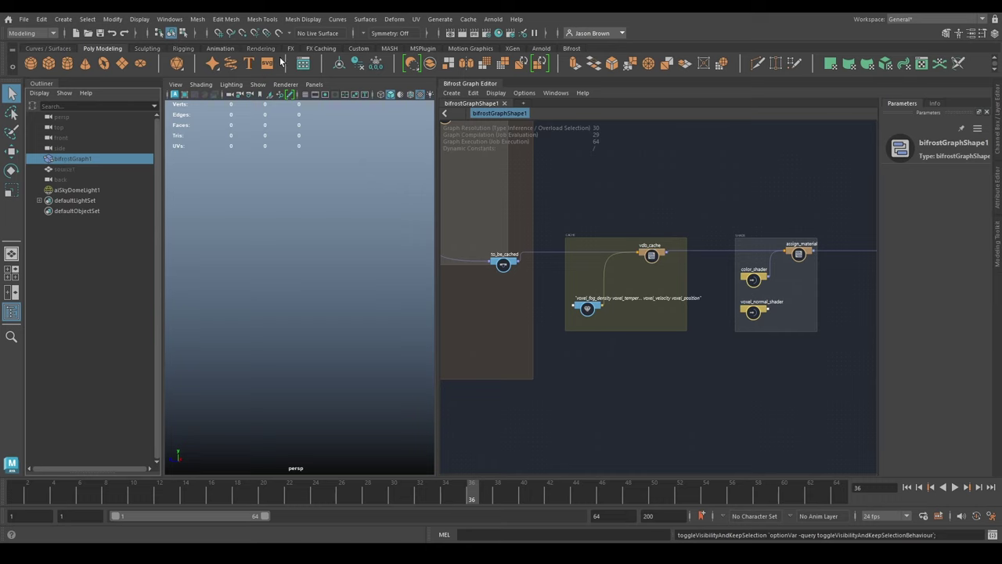
Step: Create an Arnold Volume object, close the graph view and show the volume's shape attributes
{"action": "left_click", "coordinate": [493, 20]}
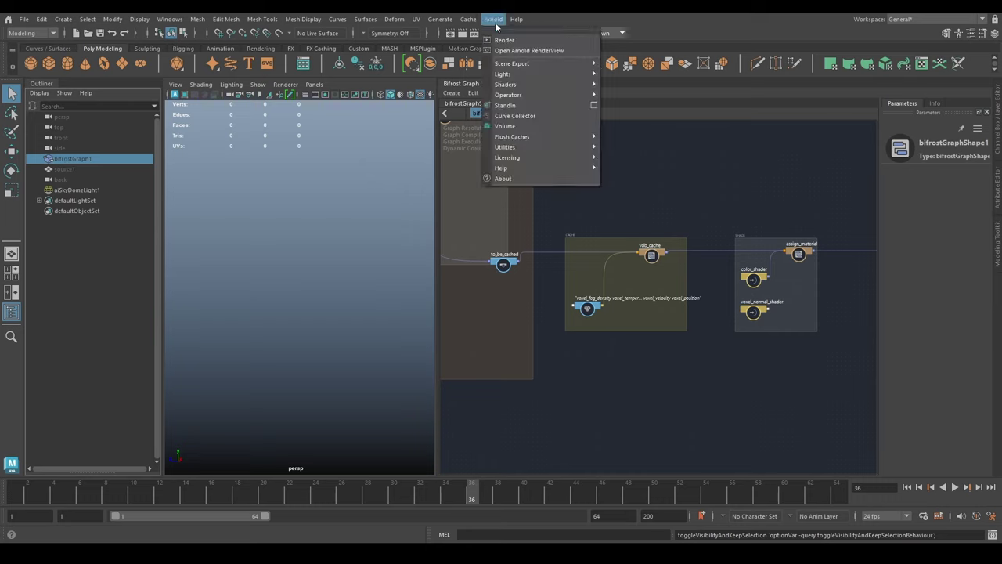
{"action": "left_click", "coordinate": [548, 126]}
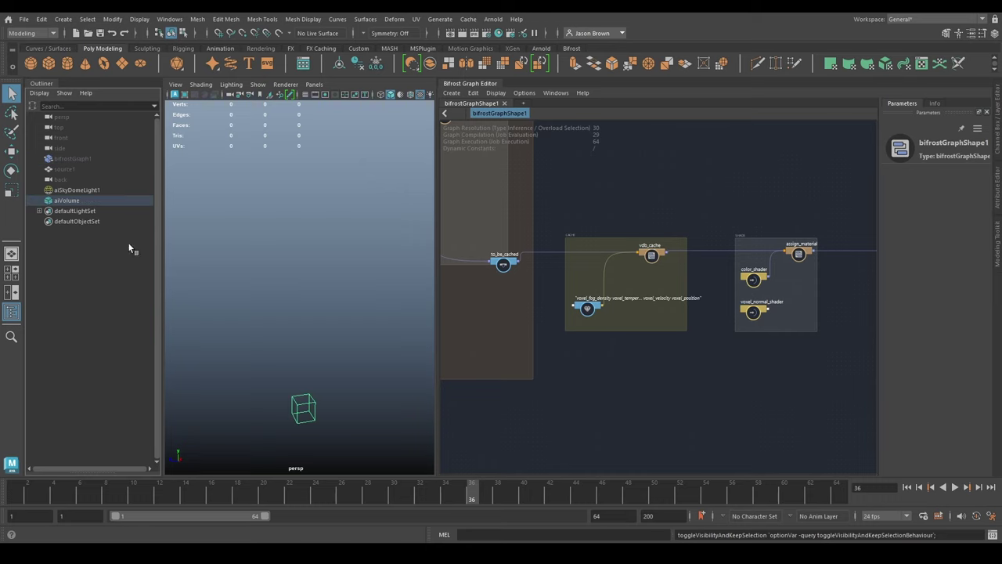
{"action": "left_click", "coordinate": [470, 84]}
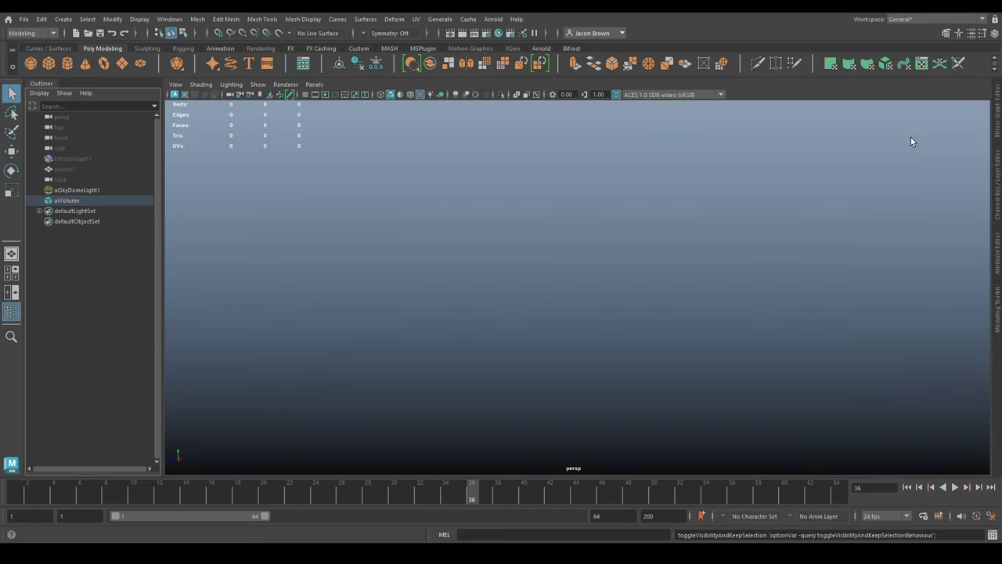
{"action": "left_click", "coordinate": [998, 251]}
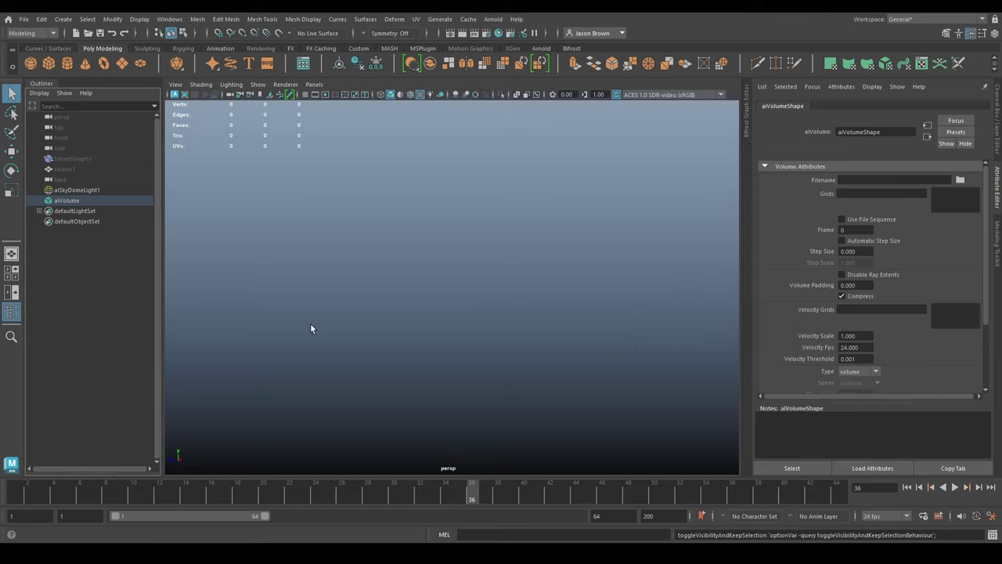
{"action": "left_click", "coordinate": [67, 201]}
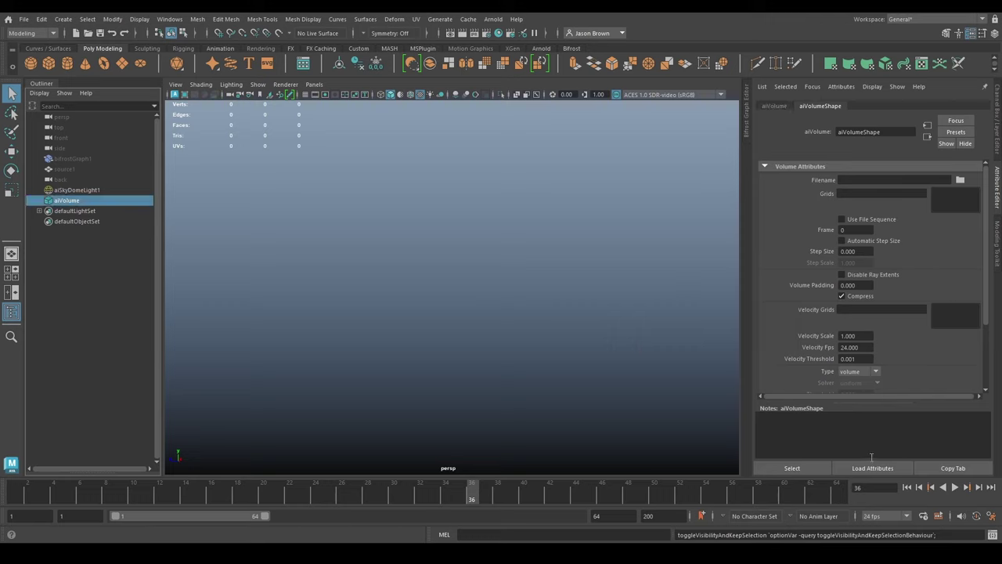
Step: Load boom_lesson.0000.vdb from the copied openVDB cache folder into the Arnold volume and enable Use File Sequence
{"action": "left_click", "coordinate": [959, 180]}
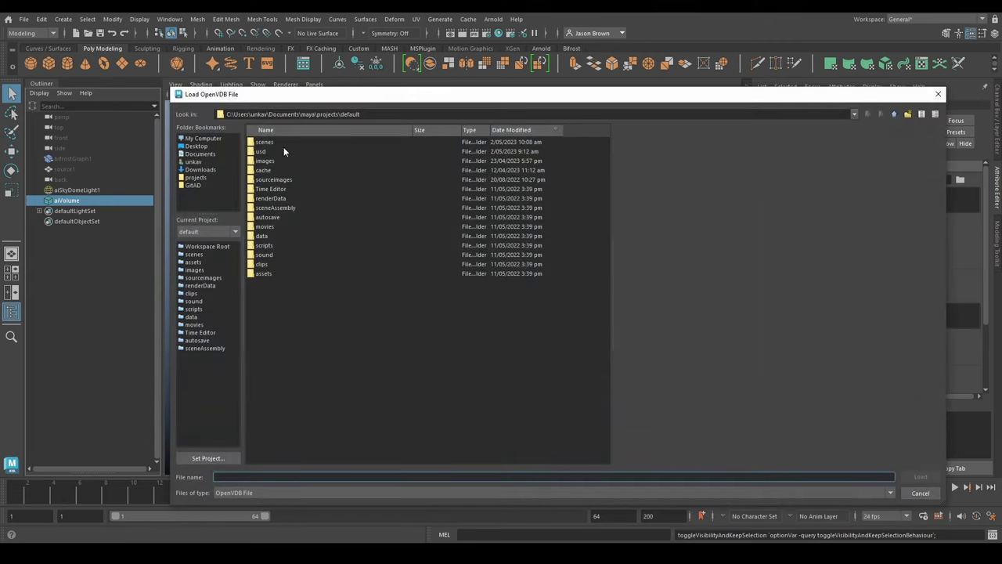
{"action": "left_click", "coordinate": [383, 115]}
{"action": "key", "text": "ctrl+a"}
{"action": "key", "text": "ctrl+v"}
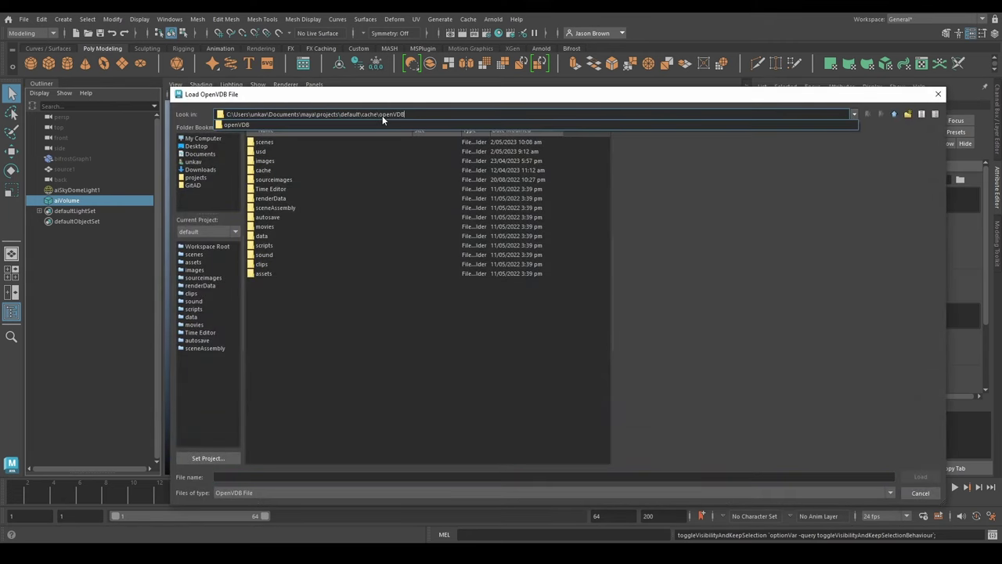
{"action": "key", "text": "Return"}
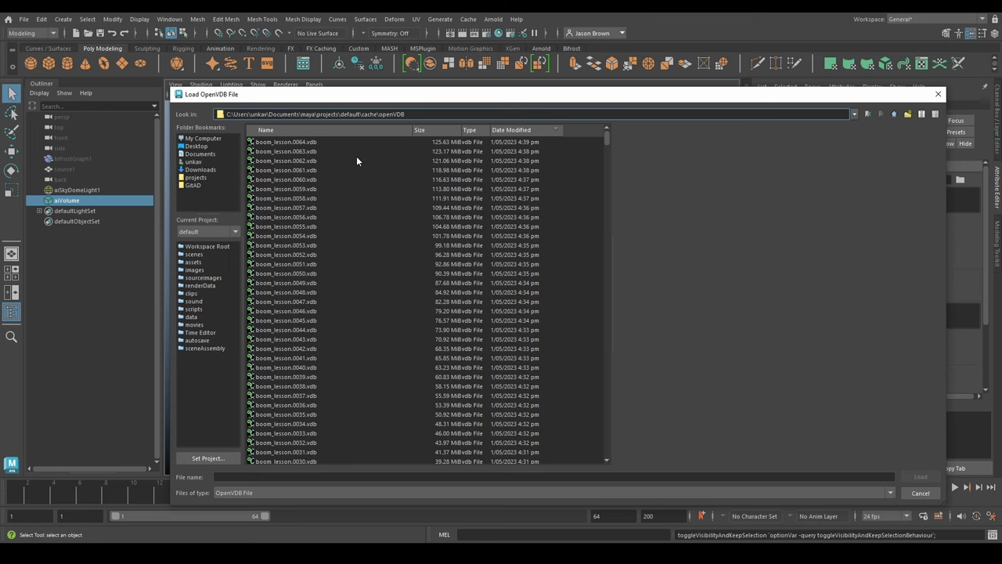
{"action": "scroll", "coordinate": [368, 218], "scroll_direction": "down", "scroll_amount": 14}
{"action": "left_click", "coordinate": [307, 350]}
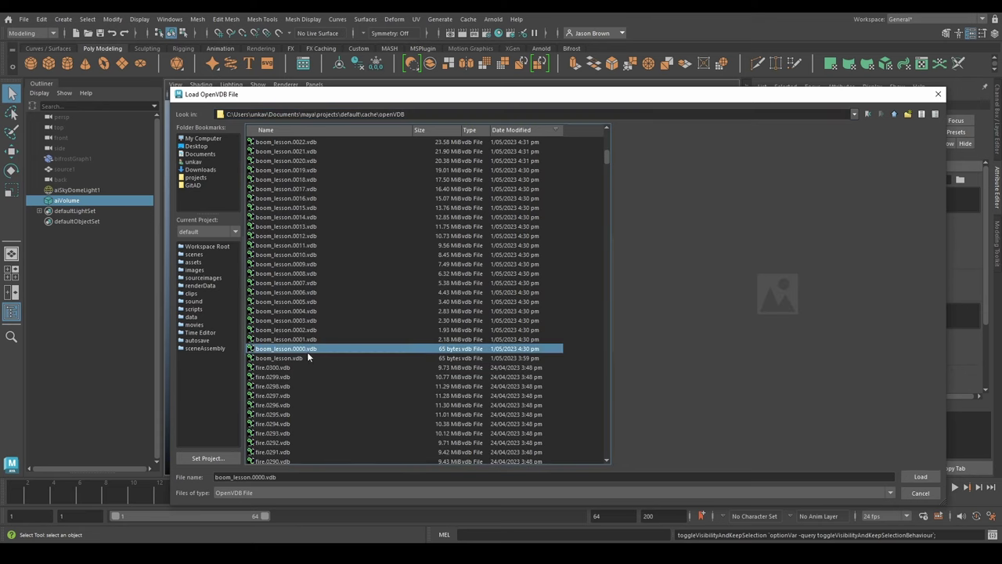
{"action": "left_click", "coordinate": [920, 477]}
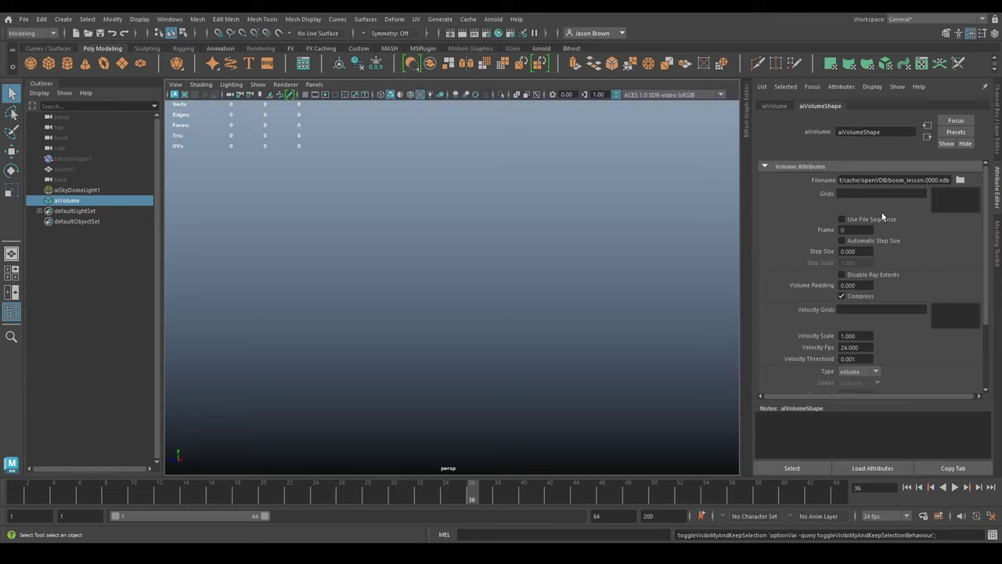
{"action": "left_click", "coordinate": [842, 219]}
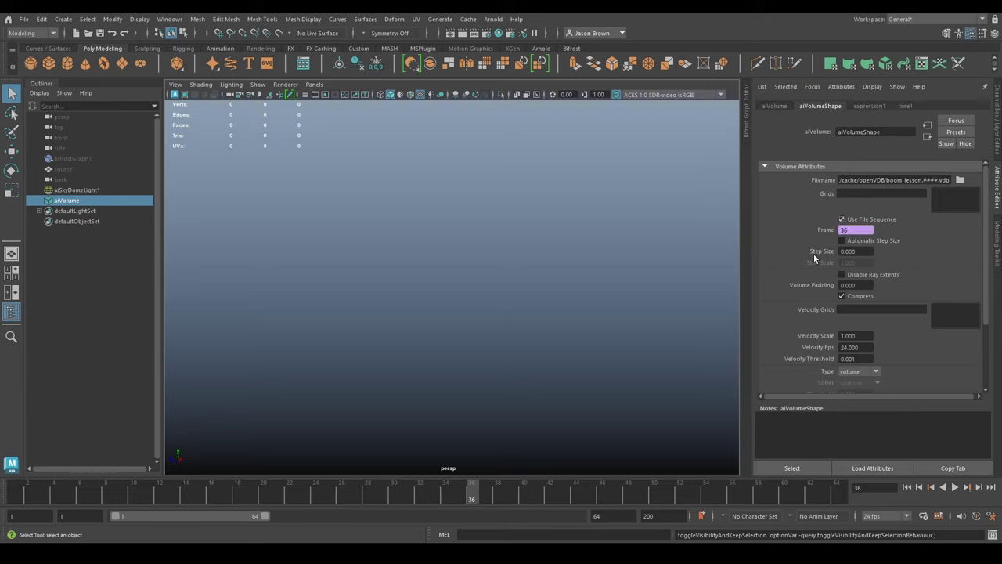
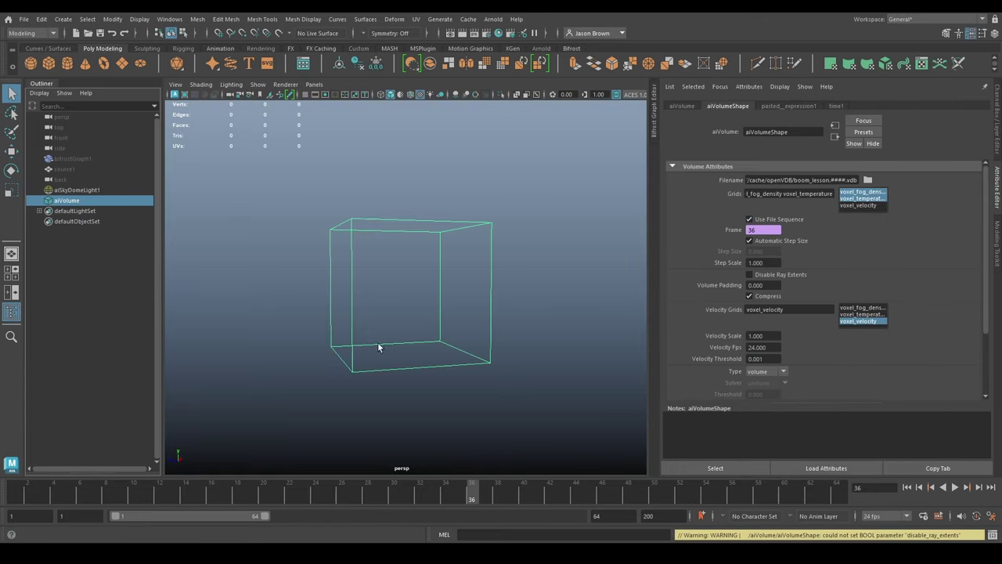
Step: Open the Arnold RenderView and render the explosion volume, refreshing the render after framing it closer
{"action": "left_click", "coordinate": [493, 19]}
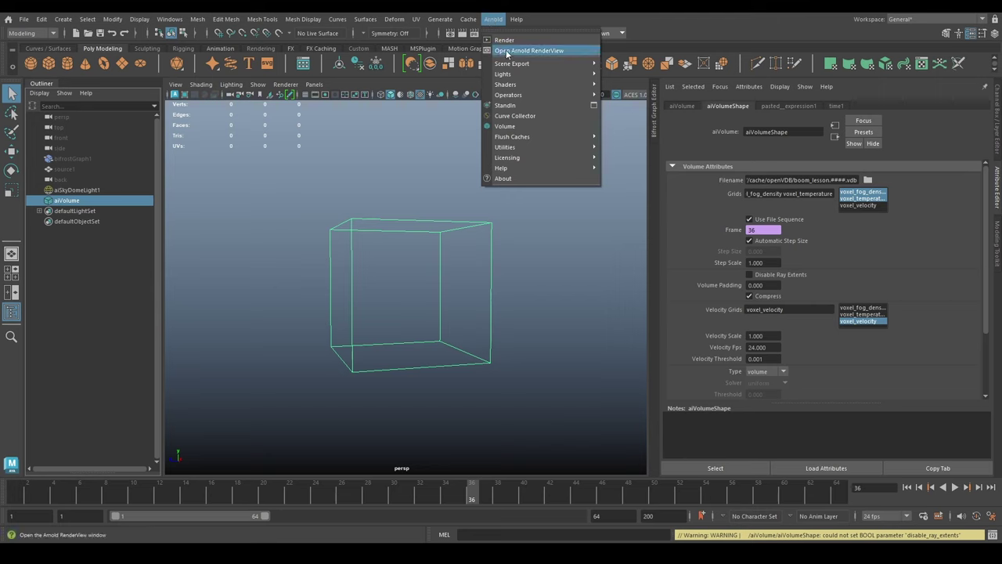
{"action": "left_click", "coordinate": [506, 51]}
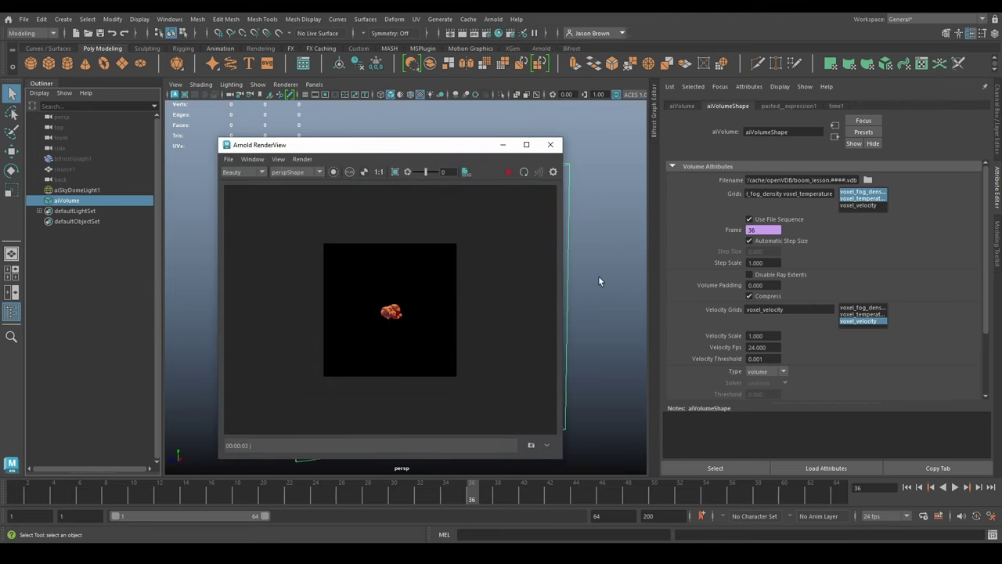
{"action": "left_click", "coordinate": [525, 172]}
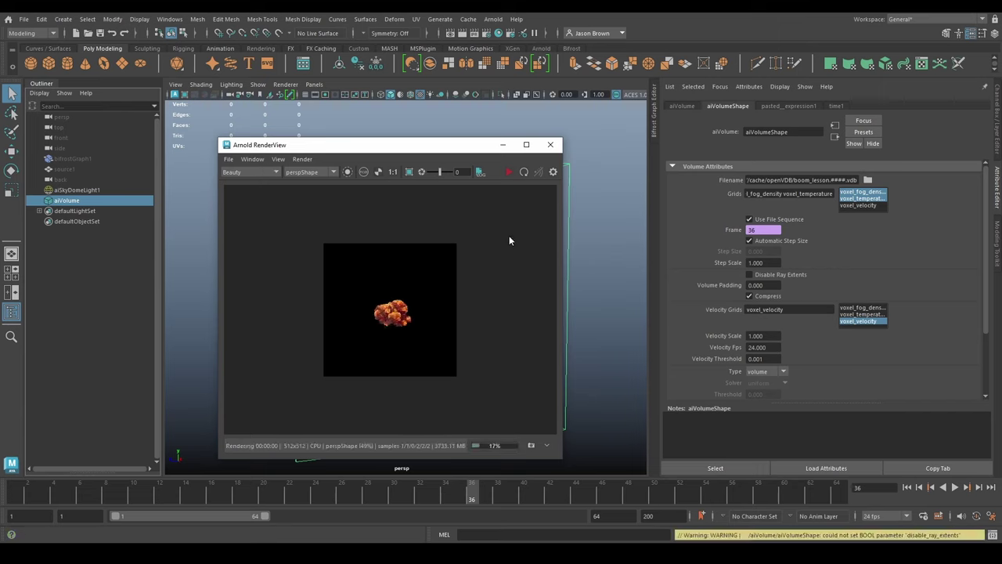
{"action": "left_click", "coordinate": [524, 173]}
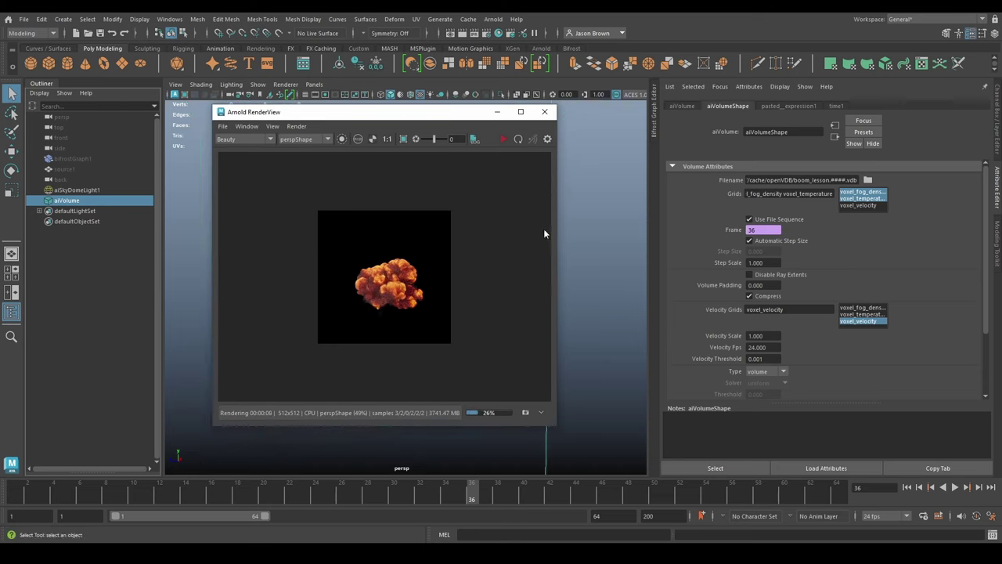
{"action": "left_click", "coordinate": [519, 139]}
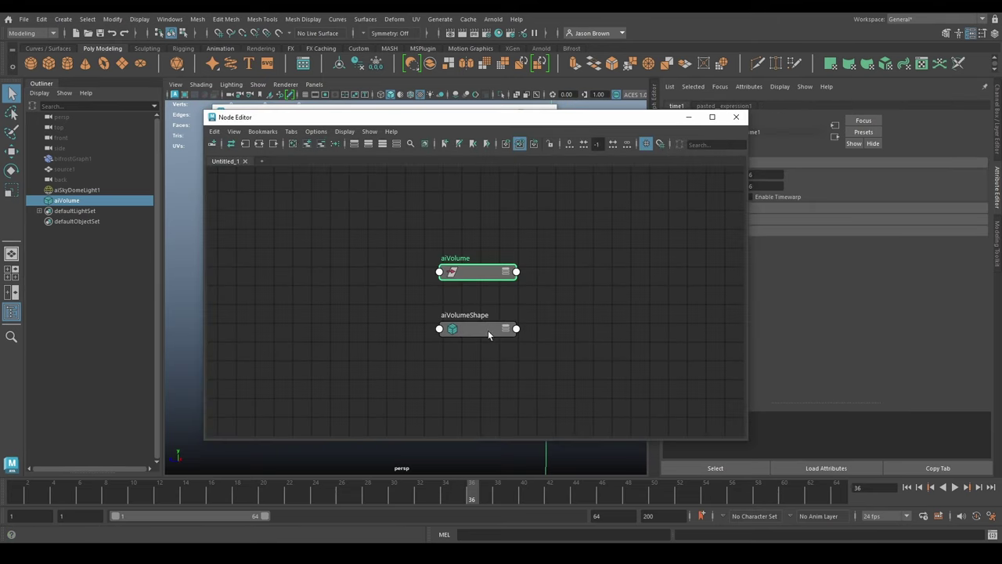
Step: Graph the input and output connections of aiVolumeShape in the Node Editor and examine its expression and shading group links
{"action": "left_click", "coordinate": [488, 329]}
{"action": "left_click", "coordinate": [232, 143]}
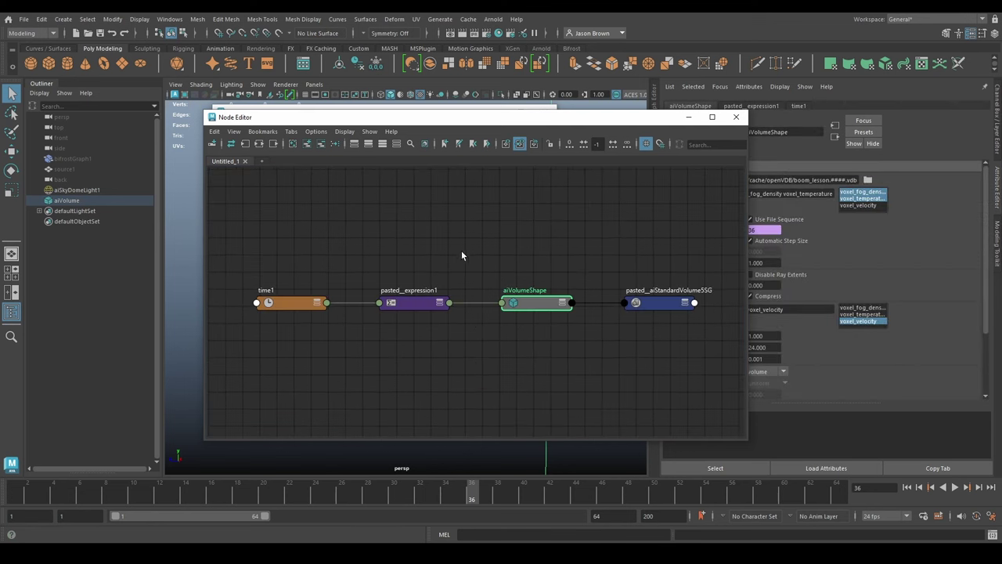
{"action": "middle_click_drag", "start_coordinate": [454, 336], "coordinate": [475, 331]}
{"action": "scroll", "coordinate": [407, 307], "scroll_direction": "up", "scroll_amount": 5}
{"action": "scroll", "coordinate": [548, 271], "scroll_direction": "down", "scroll_amount": 2}
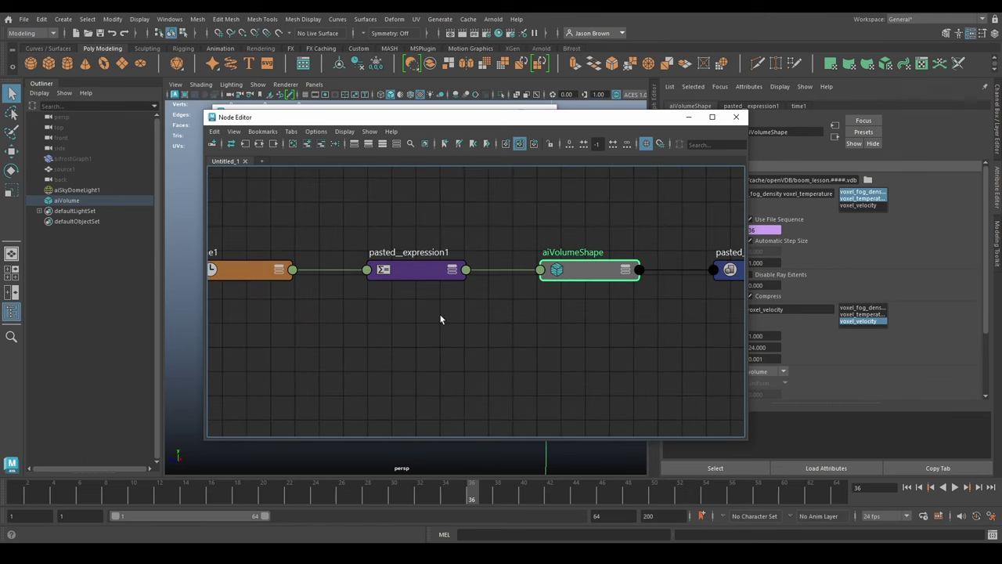
{"action": "middle_click_drag", "start_coordinate": [535, 314], "coordinate": [481, 315]}
{"action": "middle_click_drag", "start_coordinate": [566, 291], "coordinate": [522, 292]}
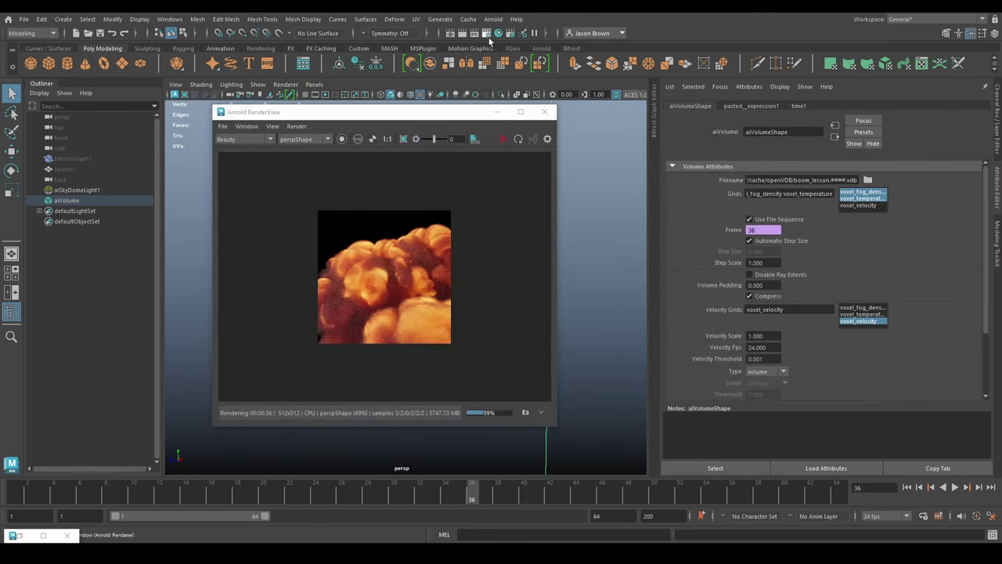
Step: Open the Hypershade and examine aiStandardVolume5's density, scatter, emission and temperature settings alongside the voxel_normal_shader node
{"action": "left_click", "coordinate": [500, 32]}
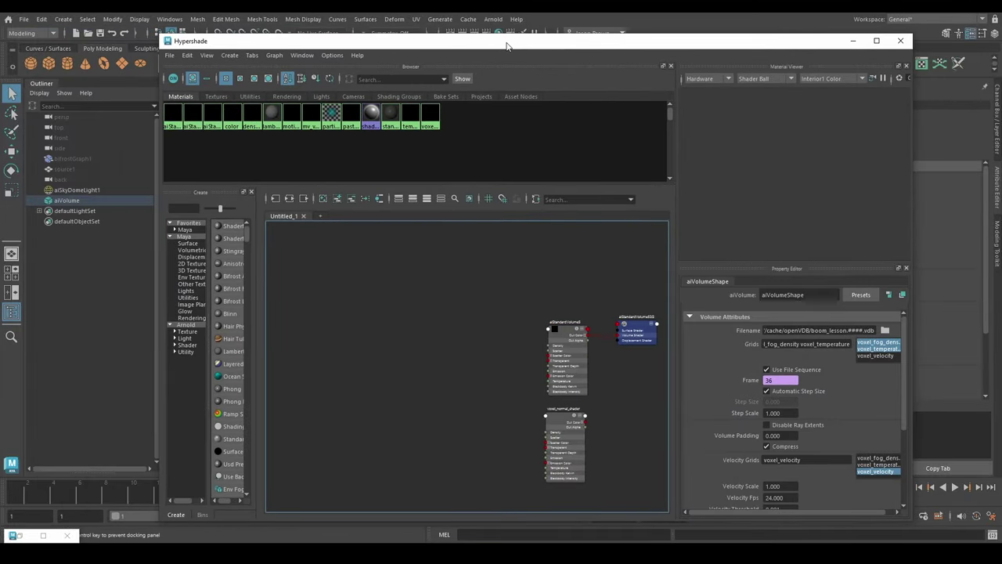
{"action": "left_click", "coordinate": [572, 361]}
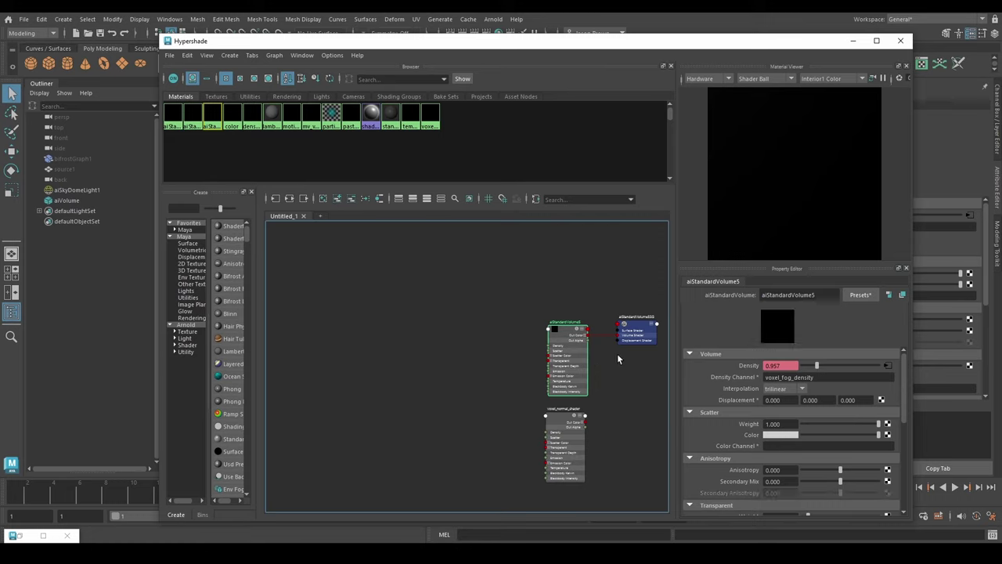
{"action": "left_click_drag", "start_coordinate": [520, 296], "coordinate": [592, 501]}
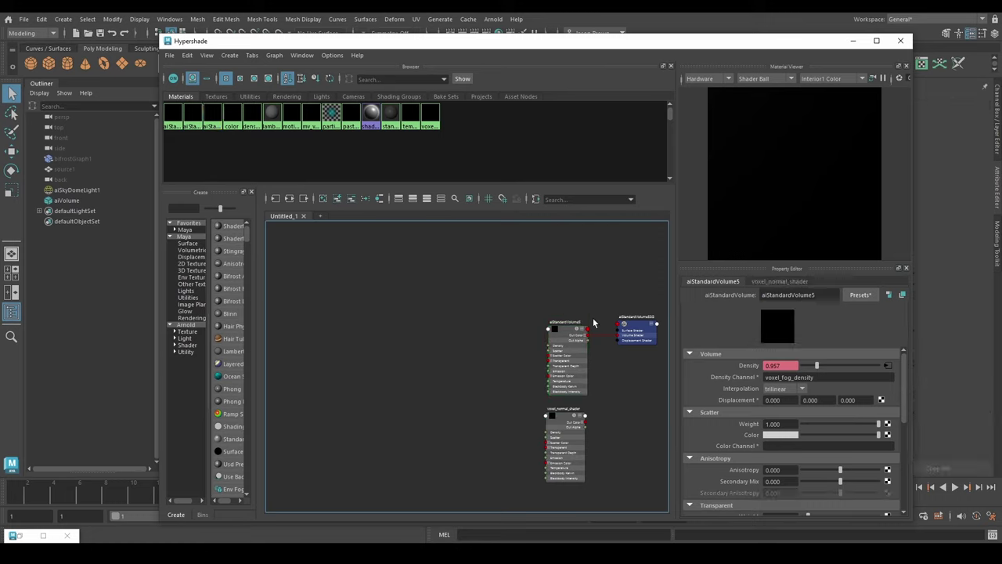
{"action": "key", "text": "f"}
{"action": "left_click", "coordinate": [562, 347]}
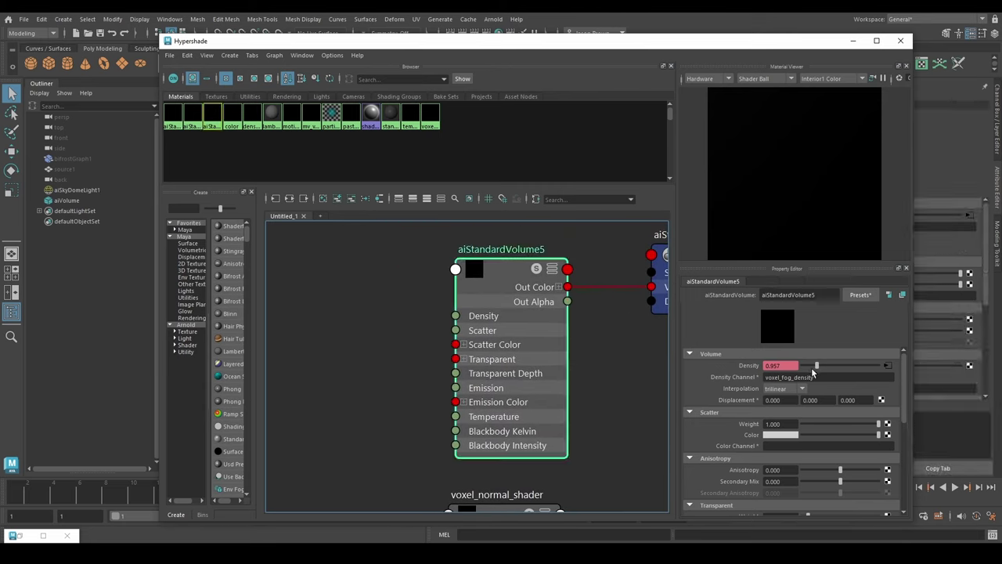
{"action": "scroll", "coordinate": [812, 374], "scroll_direction": "down", "scroll_amount": 2}
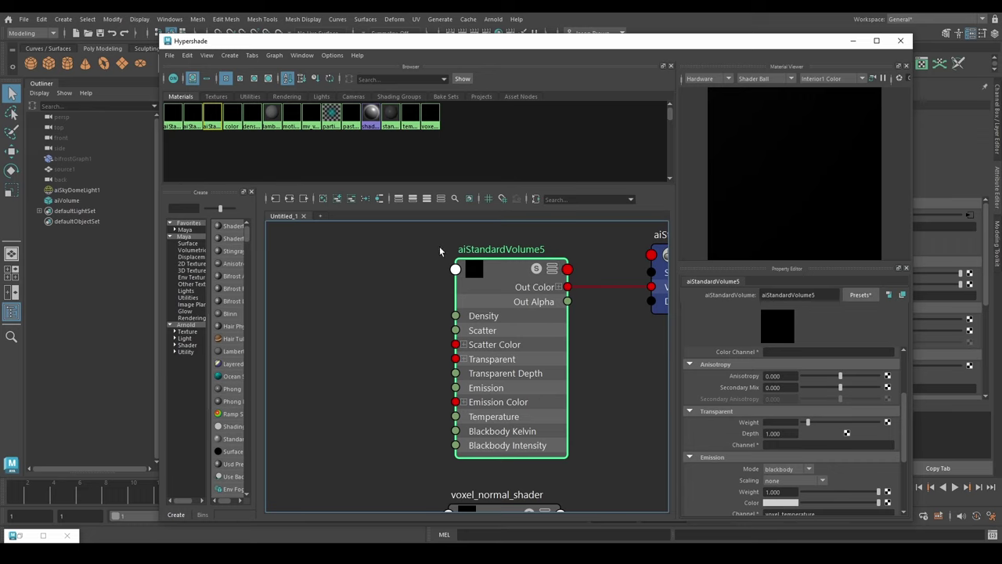
{"action": "scroll", "coordinate": [804, 423], "scroll_direction": "down", "scroll_amount": 2}
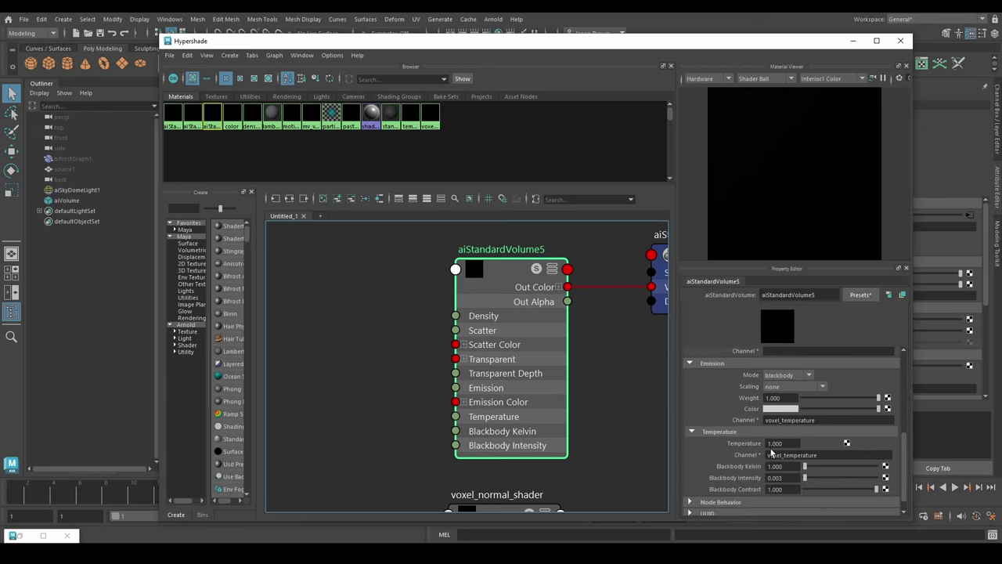
{"action": "scroll", "coordinate": [803, 421], "scroll_direction": "up", "scroll_amount": 5}
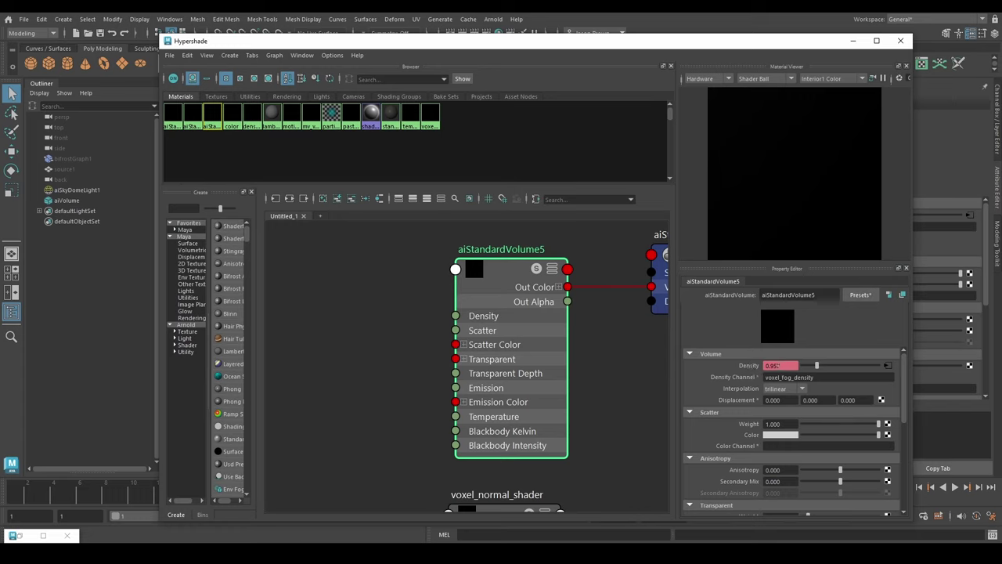
{"action": "scroll", "coordinate": [804, 407], "scroll_direction": "down", "scroll_amount": 6}
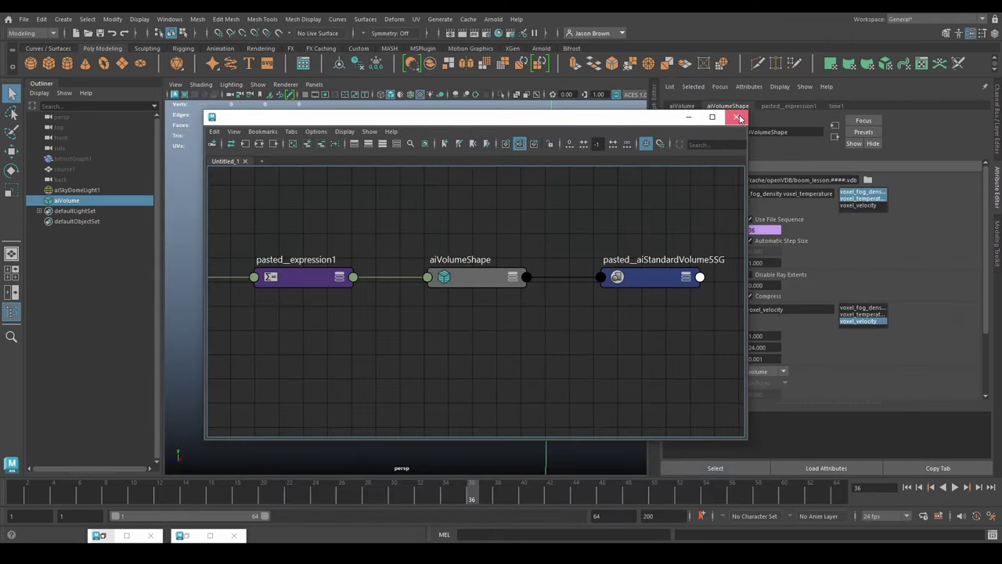
Step: Close the Node Editor, assign the aiStandardVolume5 material to the selected aiVolume, and refresh the Arnold render
{"action": "left_click", "coordinate": [738, 118]}
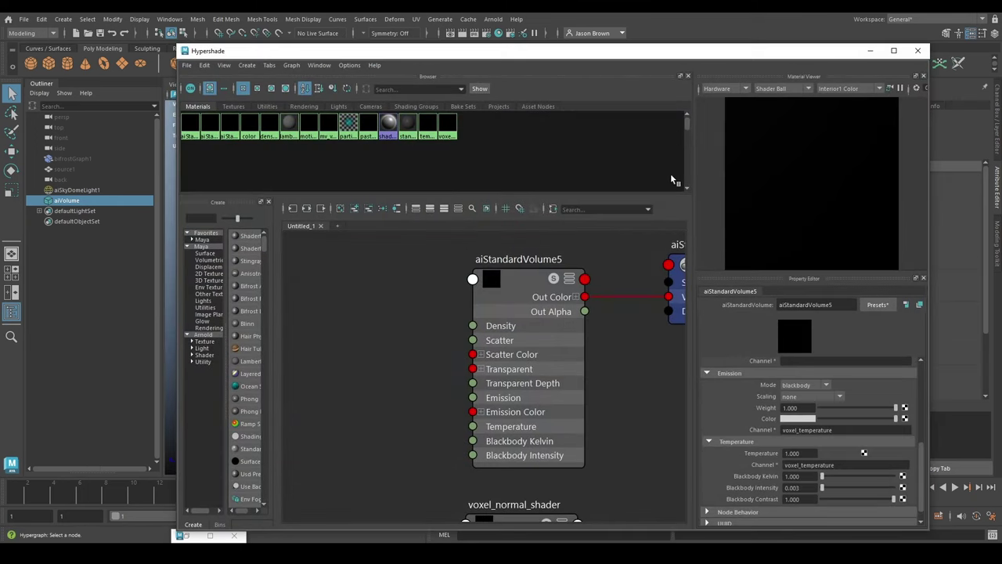
{"action": "right_click_drag", "start_coordinate": [531, 287], "coordinate": [526, 234]}
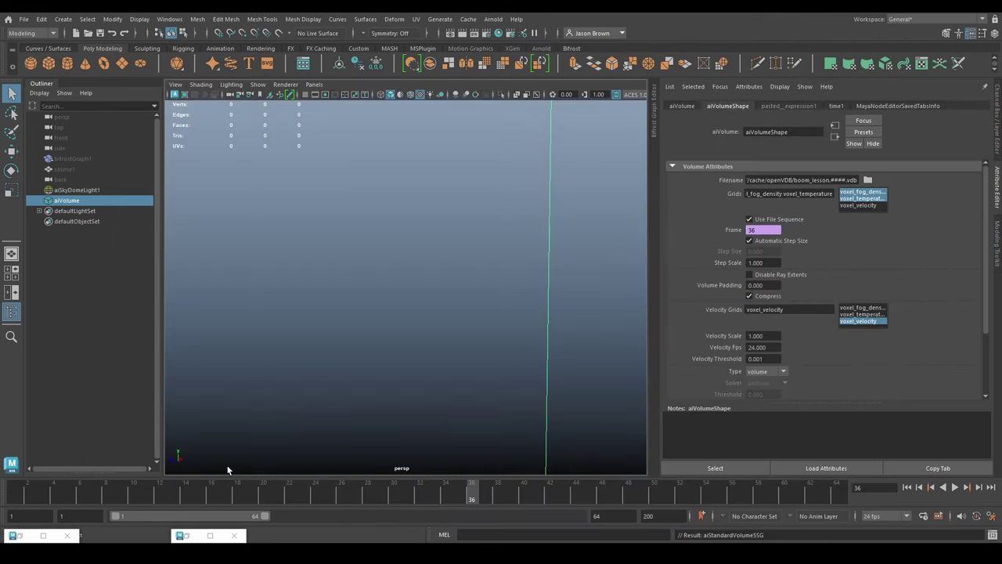
{"action": "right_click", "coordinate": [185, 537]}
{"action": "left_click", "coordinate": [182, 537]}
{"action": "left_click", "coordinate": [517, 139]}
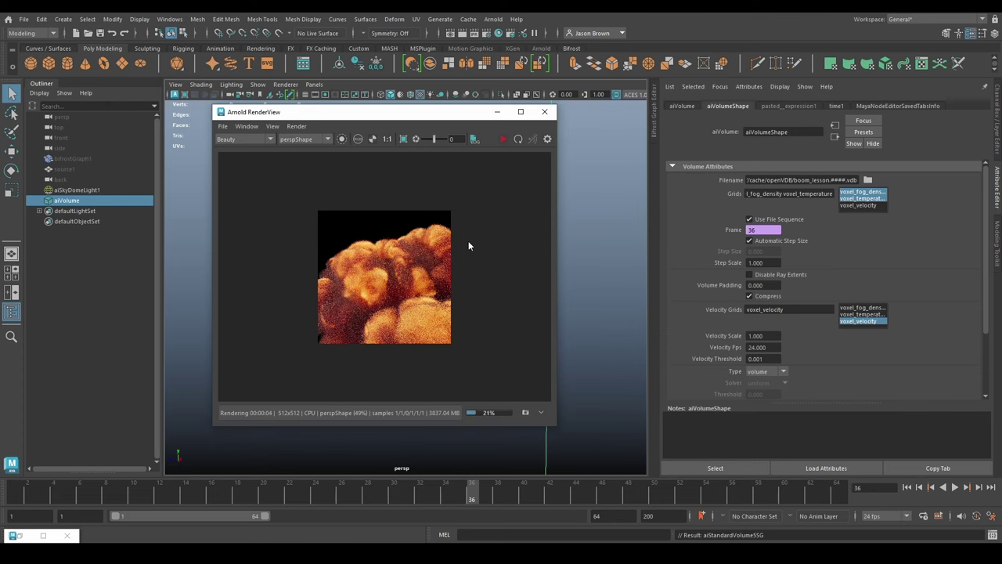
Step: Rename the aiStandardVolume5 shader in the Hypershade as beauty_and_layers
{"action": "left_click", "coordinate": [26, 537]}
{"action": "left_click", "coordinate": [26, 537]}
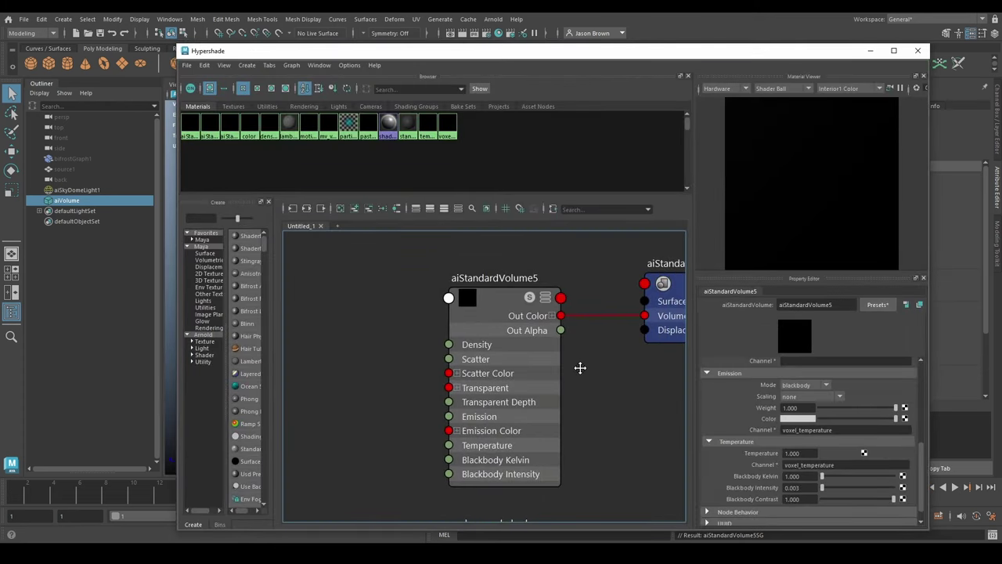
{"action": "double_click", "coordinate": [491, 278]}
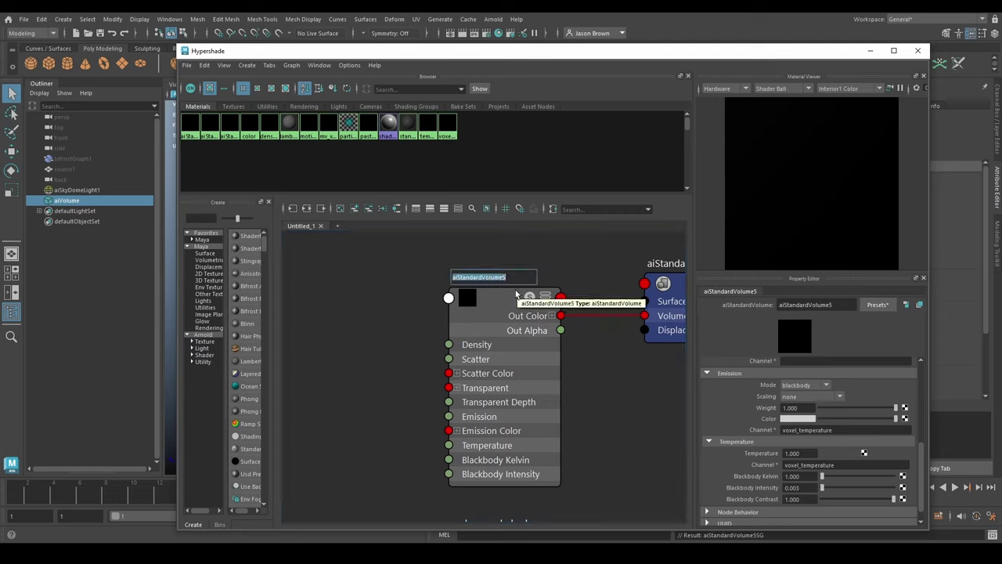
{"action": "type", "text": "beauty and layers"}
{"action": "key", "text": "Return"}
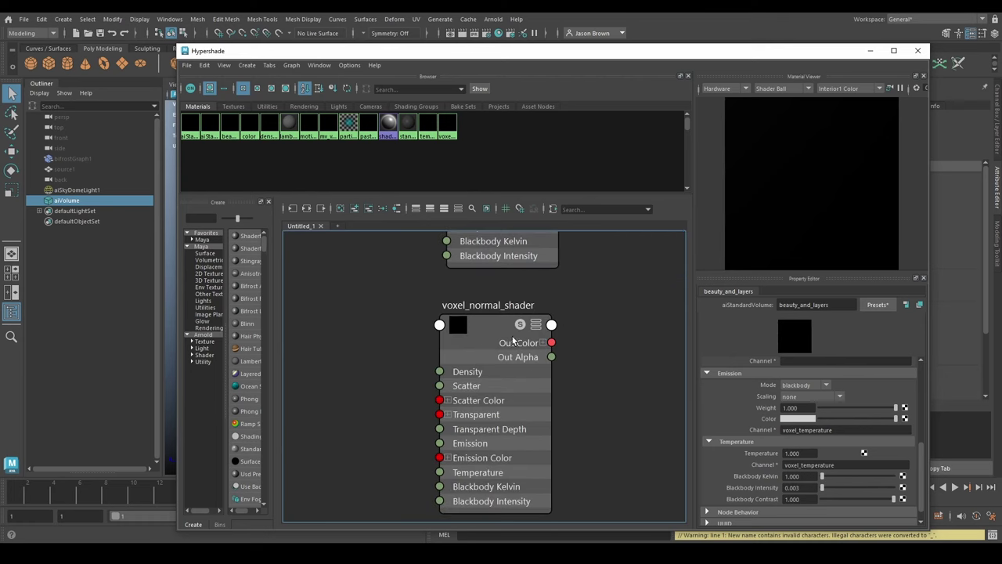
Step: Show the attributes of voxel_normal_shader, minimise the Hypershade and display the Beauty output in the Arnold RenderView
{"action": "left_click", "coordinate": [486, 330]}
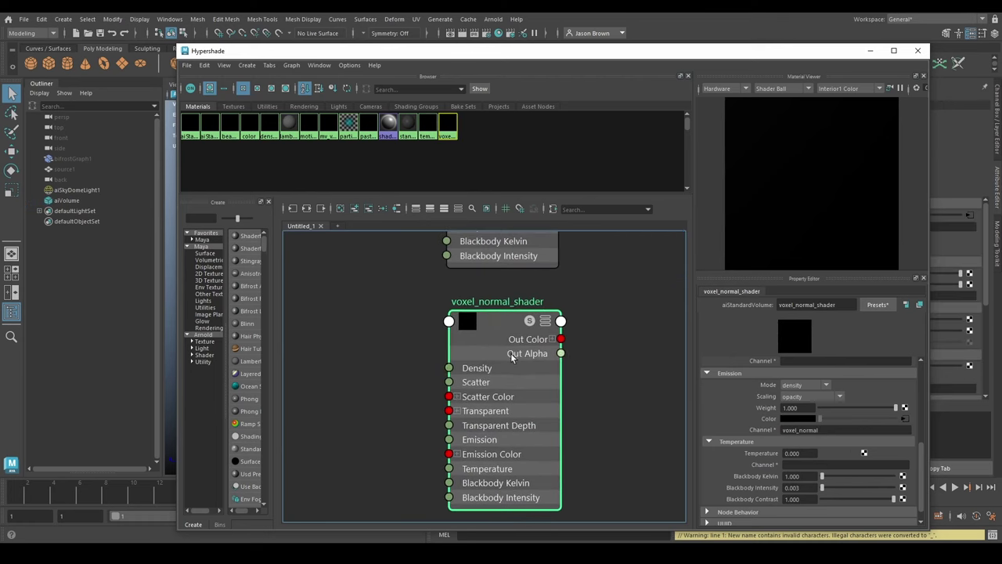
{"action": "left_click", "coordinate": [870, 50]}
{"action": "left_click_drag", "start_coordinate": [337, 115], "coordinate": [400, 123]}
{"action": "left_click", "coordinate": [308, 145]}
{"action": "left_click", "coordinate": [309, 152]}
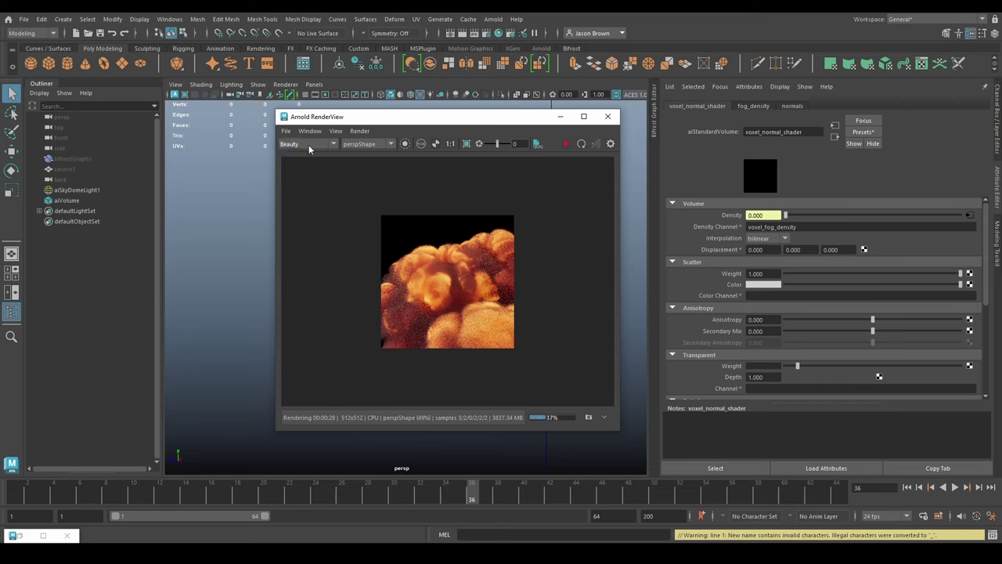
Step: Open the AOV section of the Render Settings and show the attributes of the active emission AOV
{"action": "left_click", "coordinate": [486, 34]}
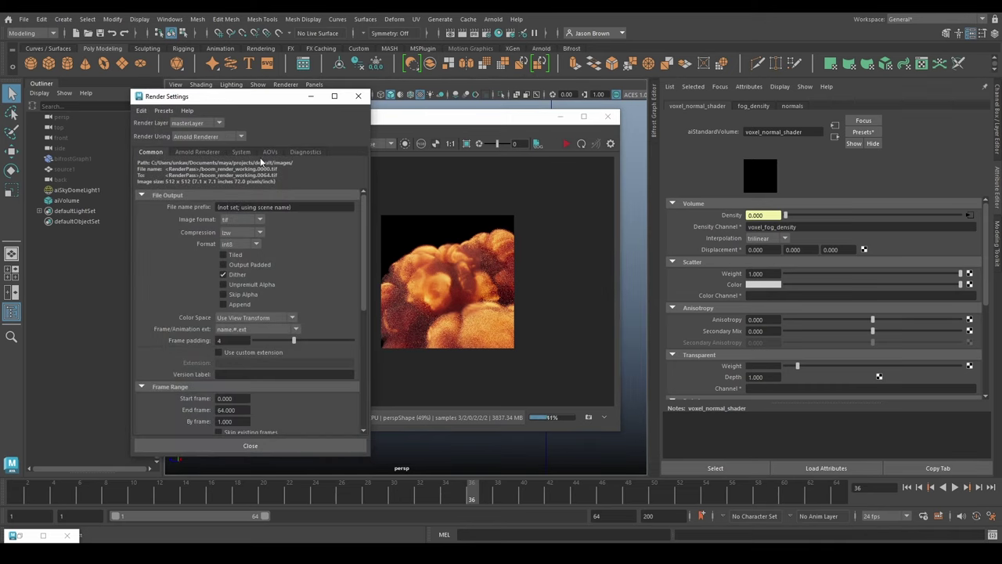
{"action": "left_click", "coordinate": [271, 152]}
{"action": "left_click_drag", "start_coordinate": [260, 101], "coordinate": [176, 86]}
{"action": "left_click", "coordinate": [154, 207]}
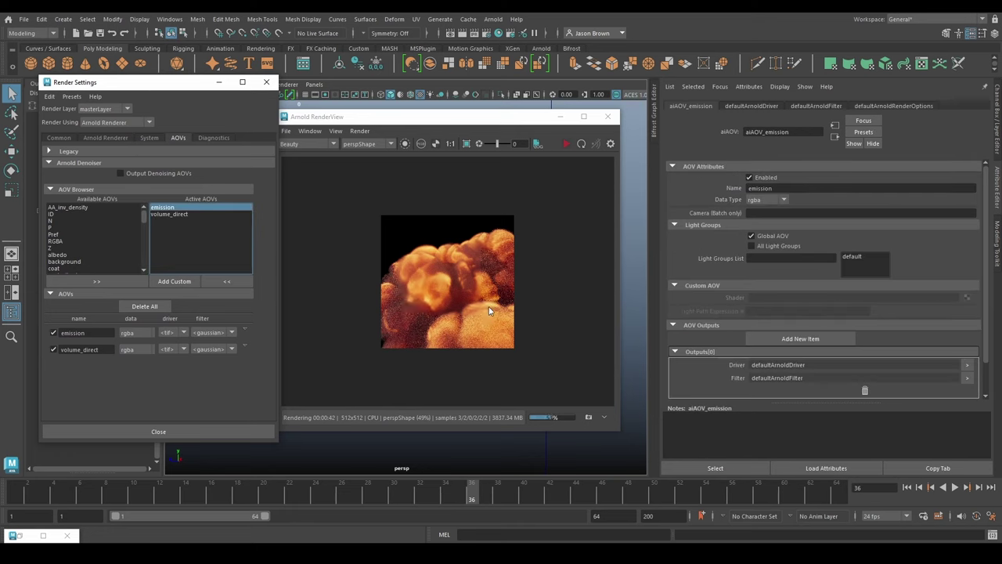
Step: Compare the emission, Beauty and volume_direct outputs in the Arnold RenderView and check the attributes of both active AOVs
{"action": "left_click_drag", "start_coordinate": [384, 116], "coordinate": [407, 106]}
{"action": "left_click", "coordinate": [326, 136]}
{"action": "left_click", "coordinate": [329, 160]}
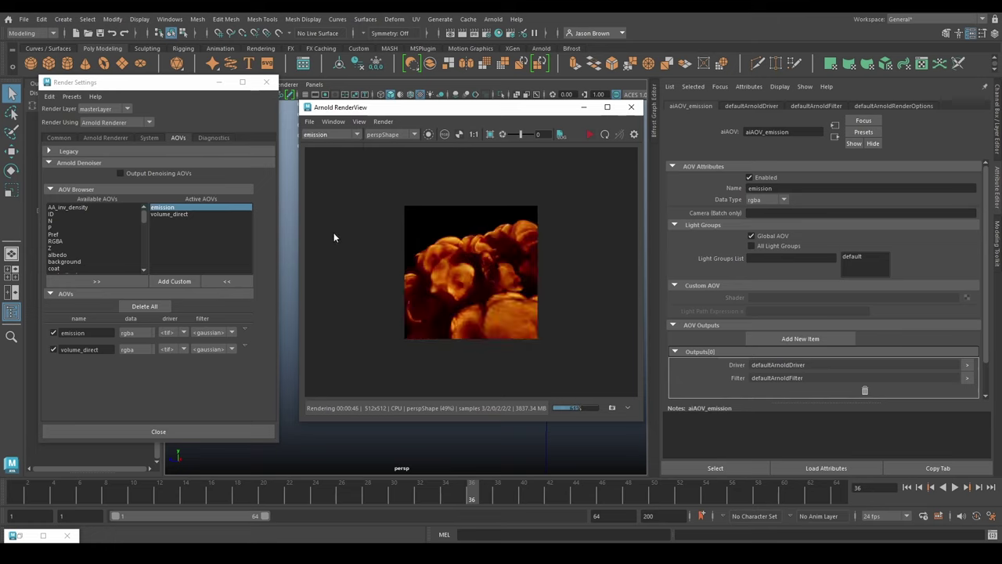
{"action": "left_click", "coordinate": [315, 135]}
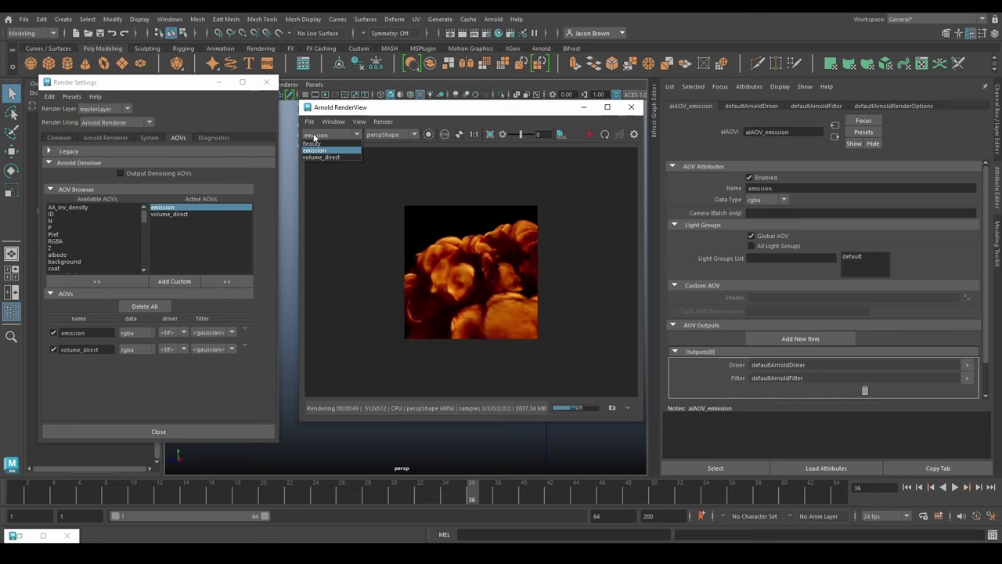
{"action": "left_click", "coordinate": [318, 148]}
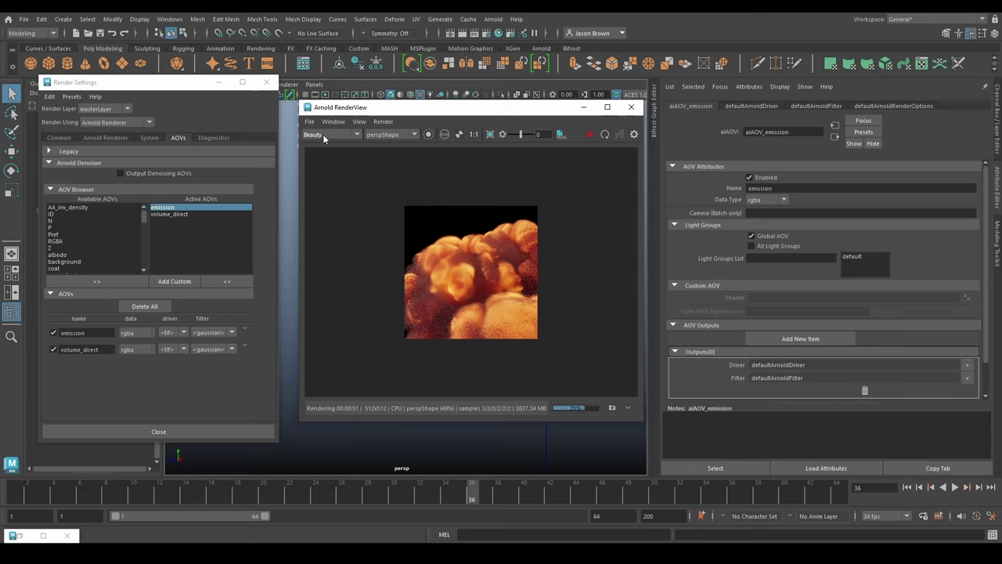
{"action": "left_click", "coordinate": [323, 134]}
{"action": "left_click", "coordinate": [328, 159]}
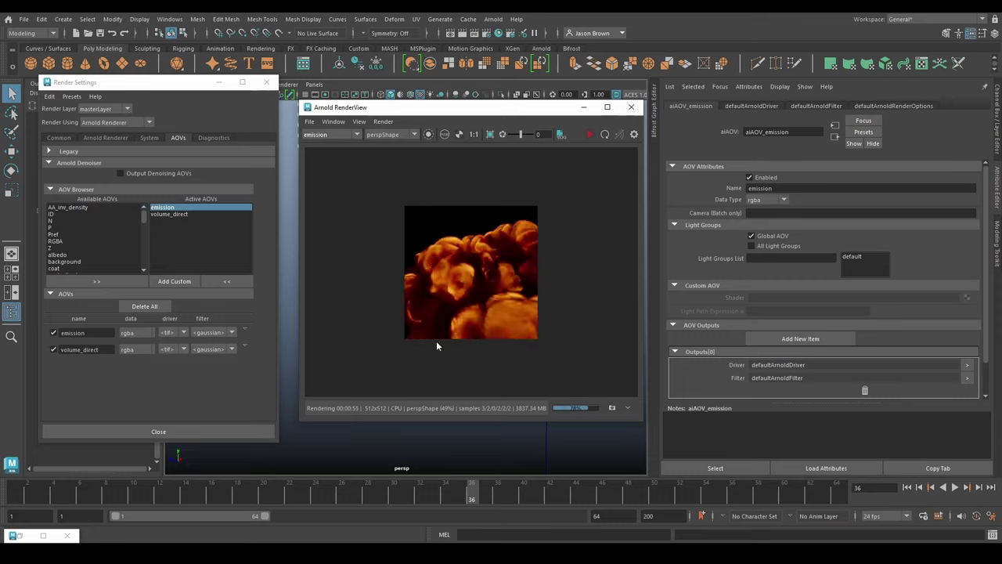
{"action": "left_click", "coordinate": [329, 135]}
{"action": "left_click", "coordinate": [329, 159]}
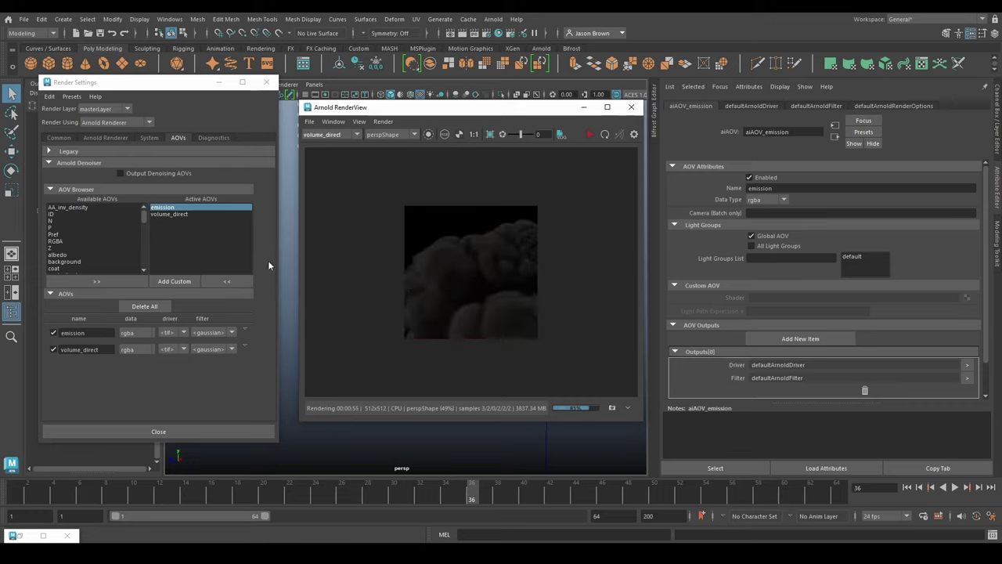
{"action": "left_click", "coordinate": [165, 215]}
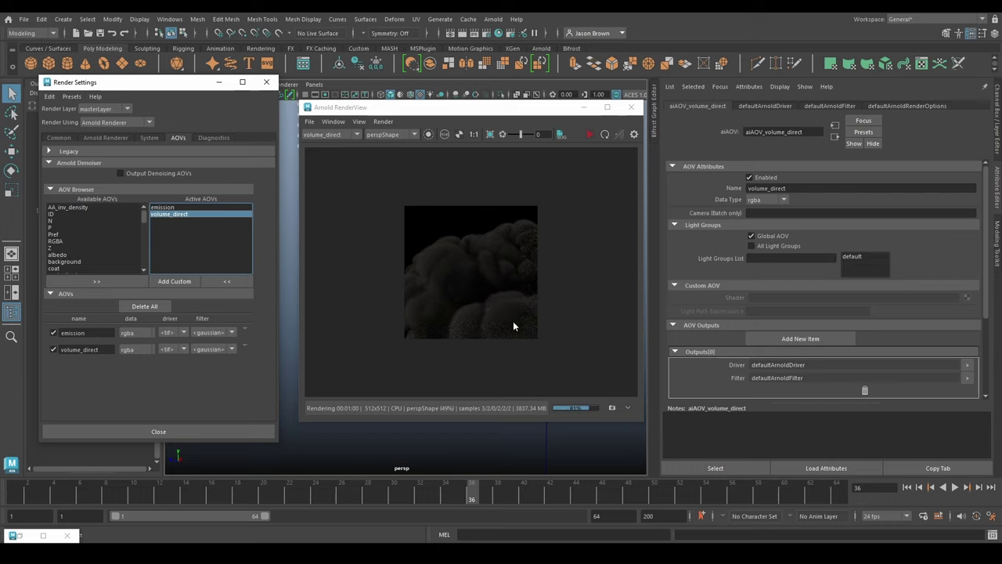
{"action": "left_click", "coordinate": [161, 207]}
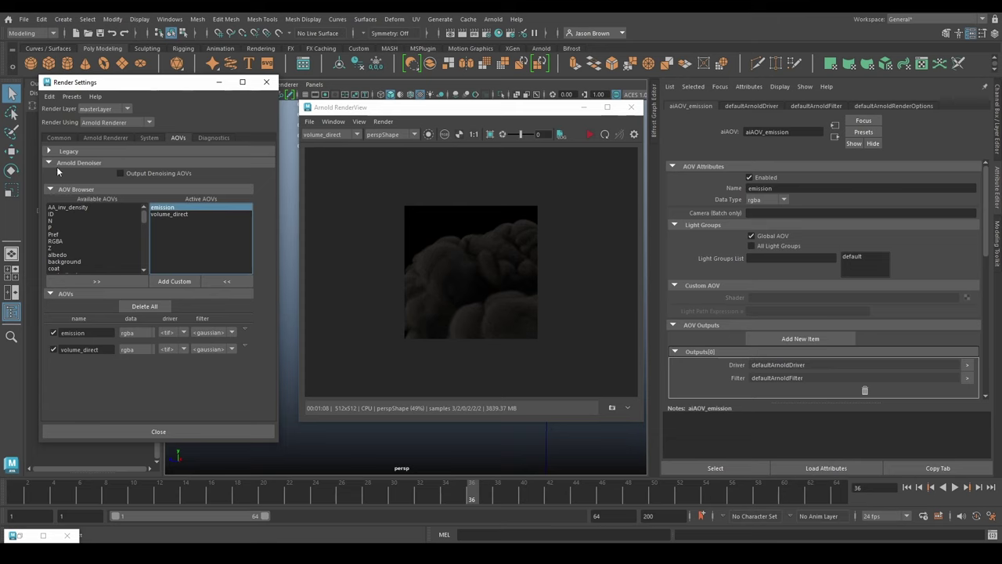
Step: Show the common render output settings and switch to the Rendering menu set to view its sequence and batch render commands
{"action": "left_click", "coordinate": [58, 136]}
{"action": "left_click_drag", "start_coordinate": [169, 86], "coordinate": [353, 62]}
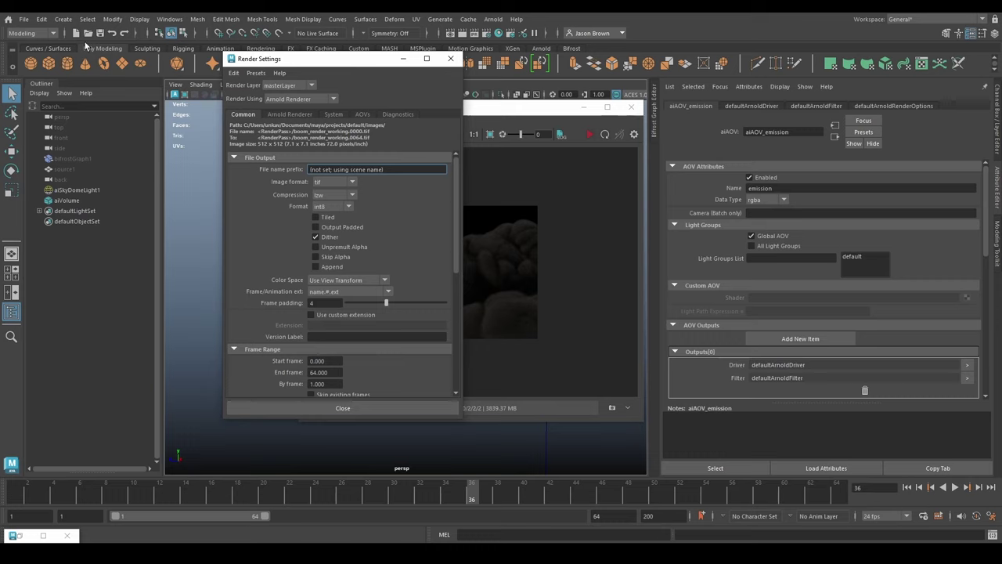
{"action": "left_click", "coordinate": [32, 33]}
{"action": "left_click", "coordinate": [38, 85]}
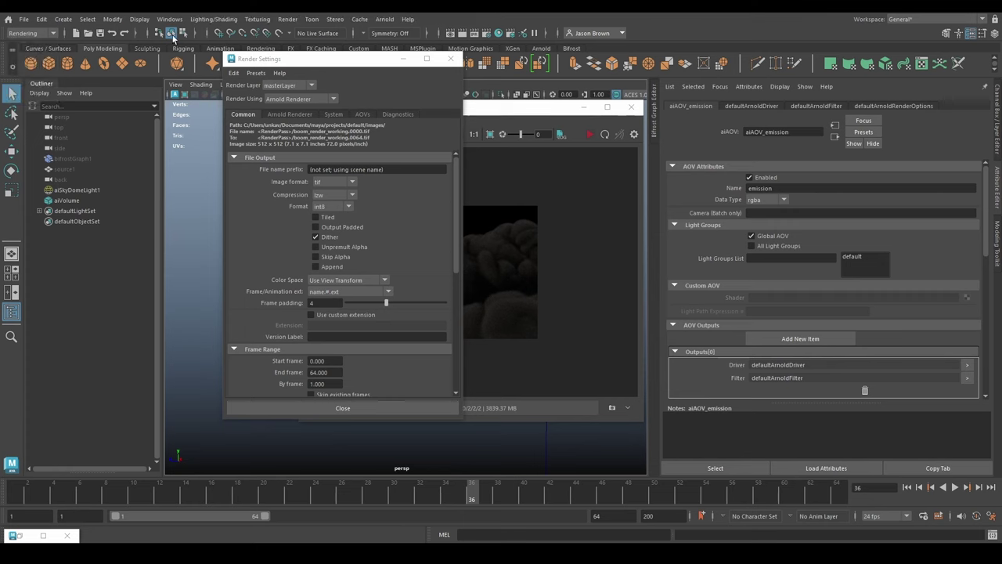
{"action": "left_click", "coordinate": [288, 19]}
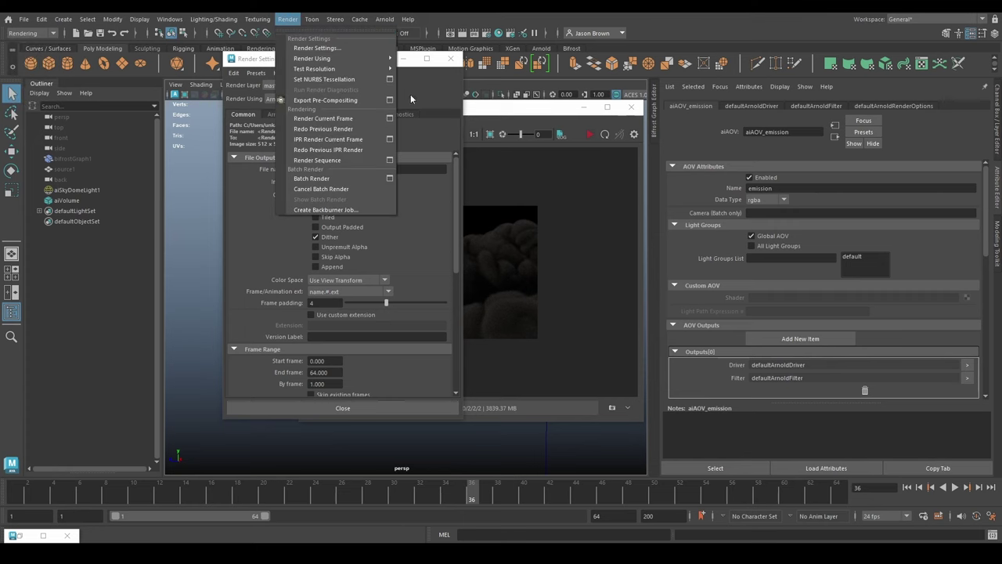
{"action": "left_click", "coordinate": [395, 119]}
{"action": "left_click_drag", "start_coordinate": [351, 69], "coordinate": [234, 77]}
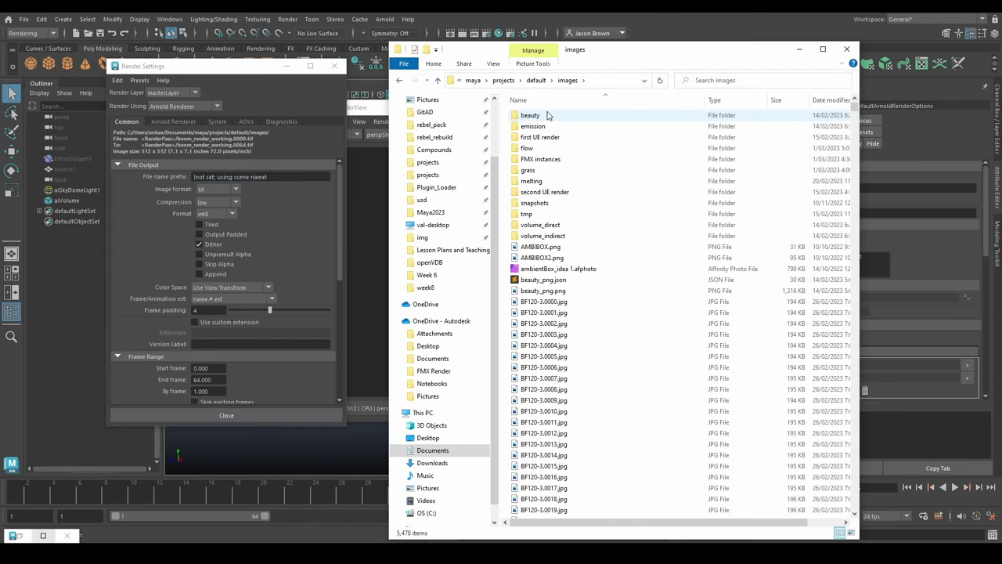
Step: Open the beauty folder inside the project's images folder and look through the rendered TIF sequence
{"action": "double_click", "coordinate": [546, 117]}
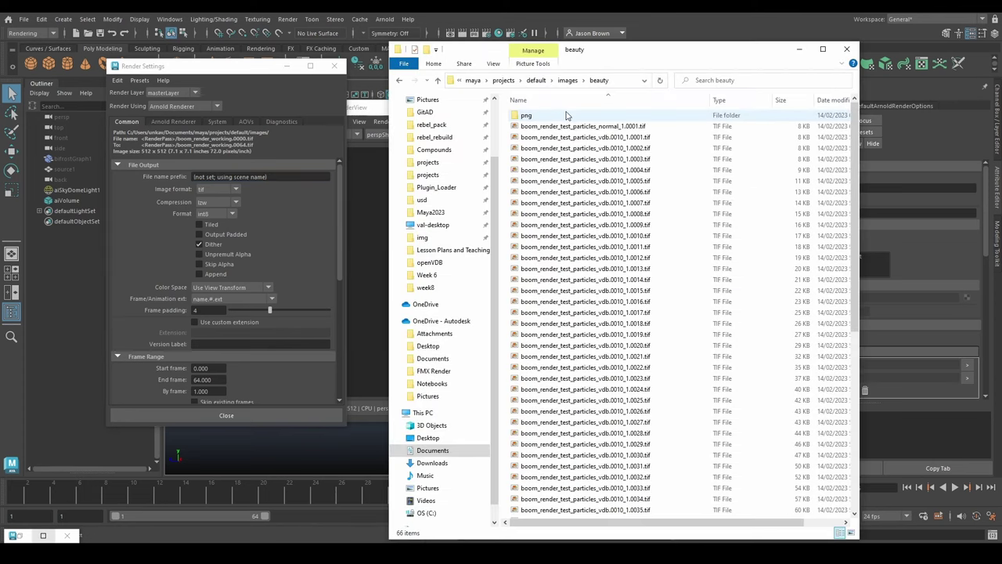
{"action": "scroll", "coordinate": [577, 128], "scroll_direction": "down", "scroll_amount": 9}
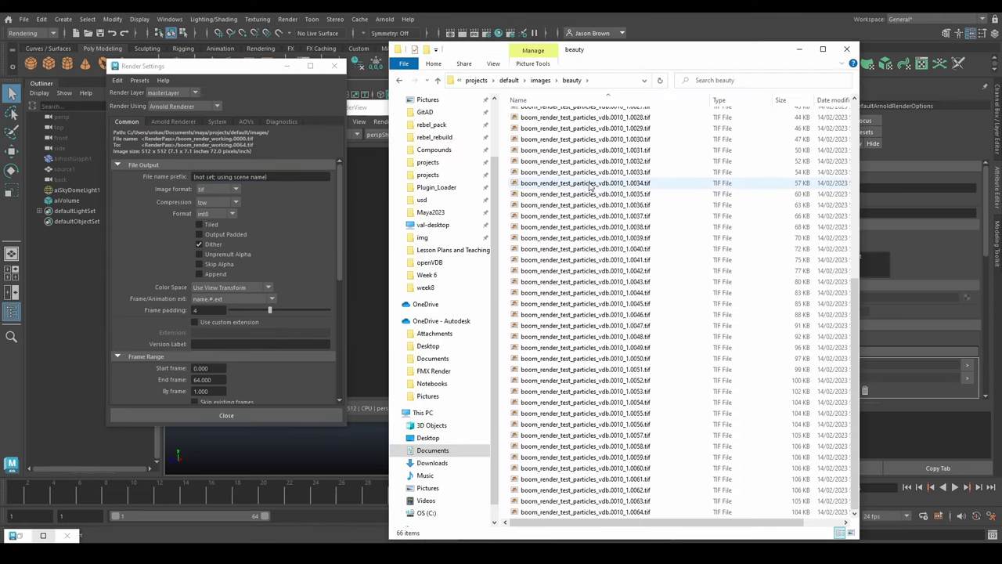
{"action": "scroll", "coordinate": [569, 227], "scroll_direction": "up", "scroll_amount": 9}
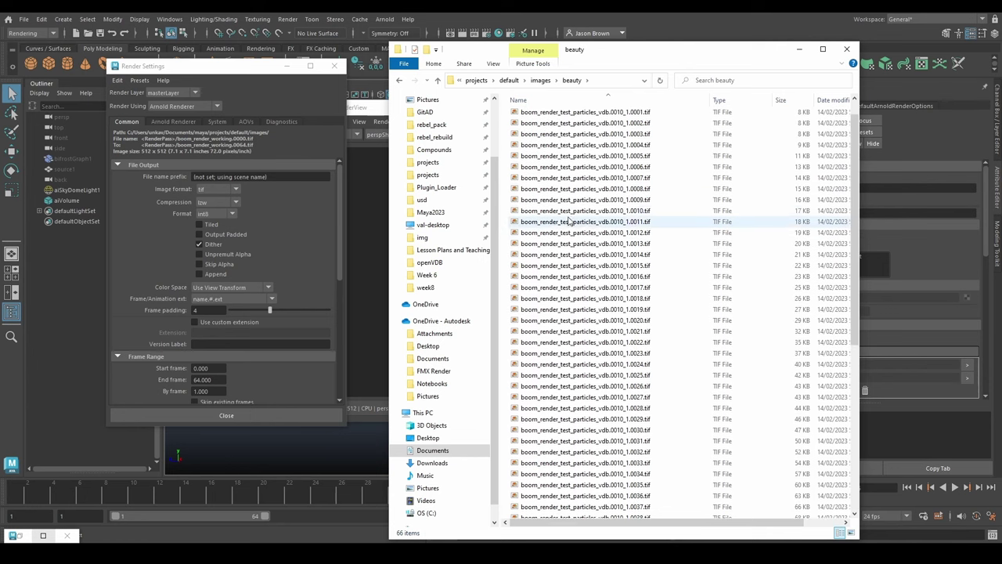
Step: Open the png subfolder of the beauty renders and view the OutputSlate_8x8.png contact sheet
{"action": "scroll", "coordinate": [595, 187], "scroll_direction": "up", "scroll_amount": 1}
{"action": "double_click", "coordinate": [605, 118]}
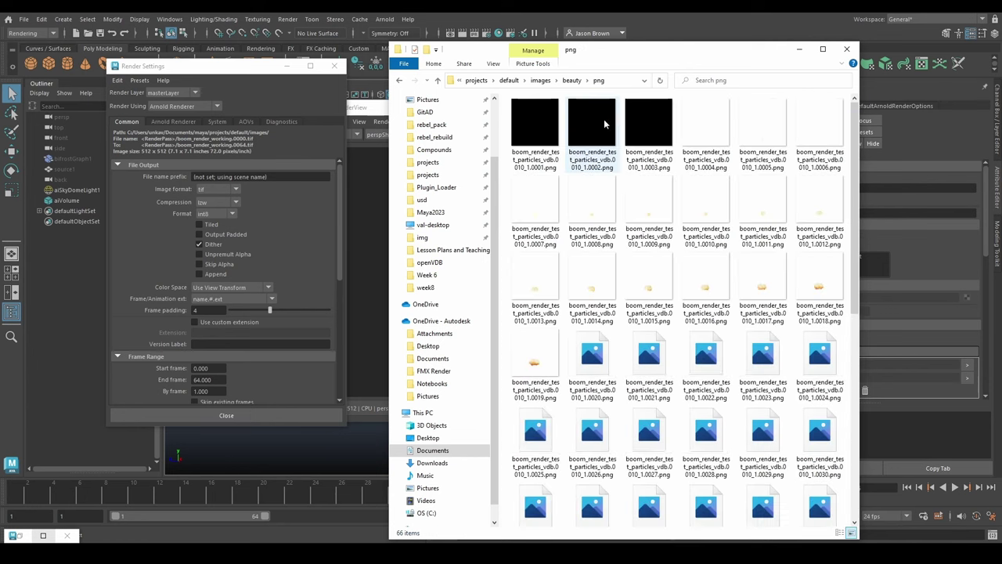
{"action": "scroll", "coordinate": [604, 235], "scroll_direction": "down", "scroll_amount": 10}
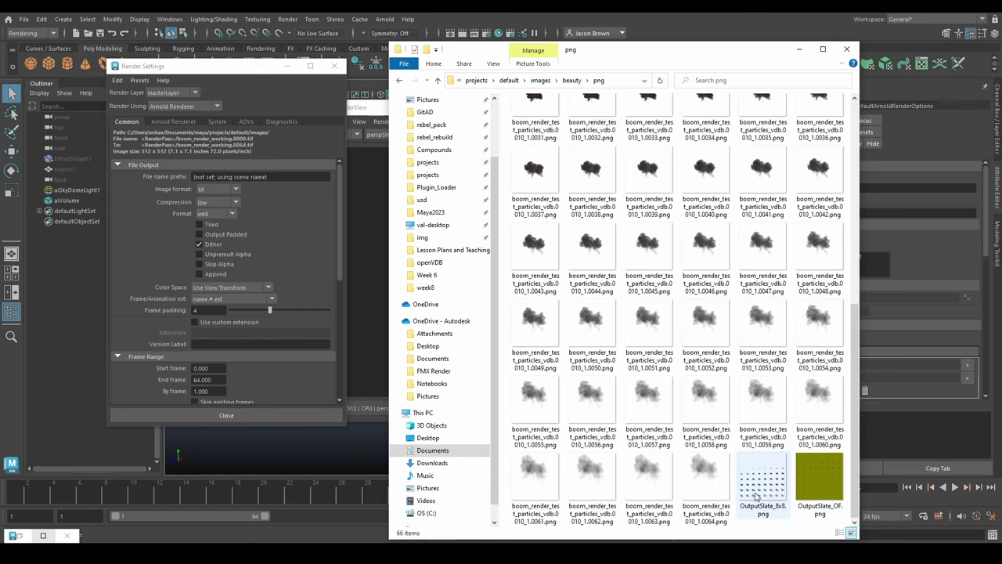
{"action": "double_click", "coordinate": [757, 489]}
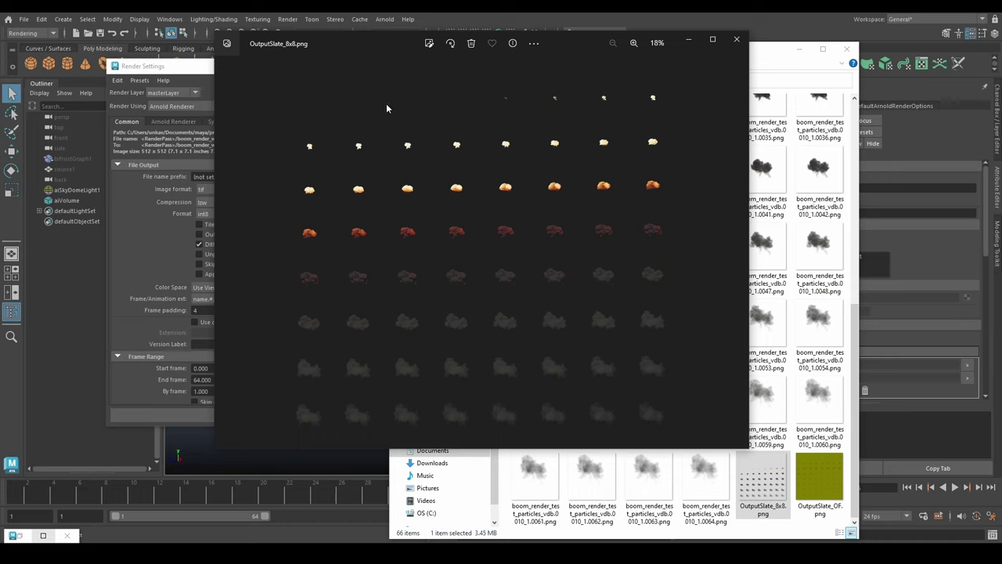
{"action": "left_click", "coordinate": [736, 39]}
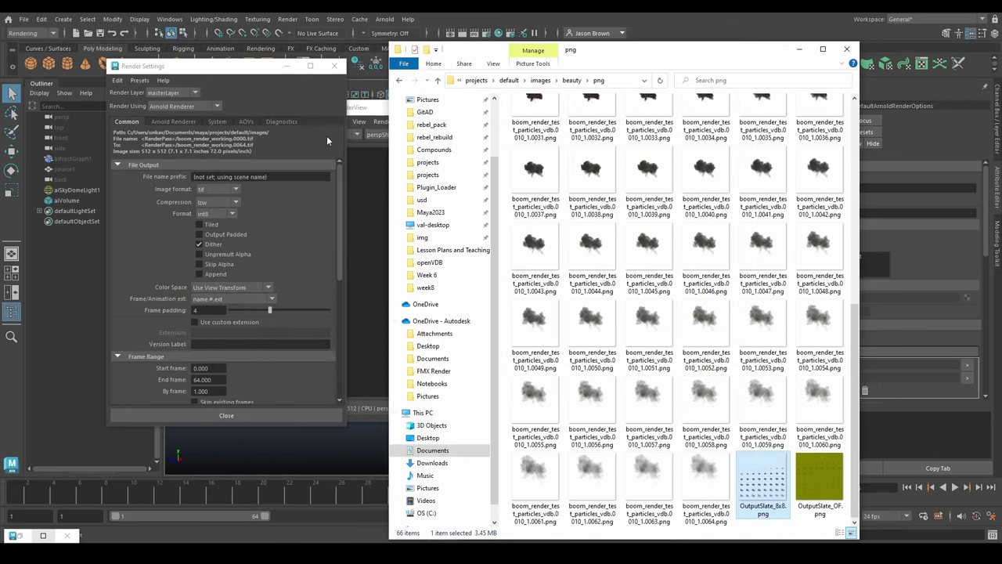
Step: Review the frame range, renderable camera and image size in the common Render Settings
{"action": "left_click", "coordinate": [283, 228]}
{"action": "scroll", "coordinate": [258, 344], "scroll_direction": "down", "scroll_amount": 5}
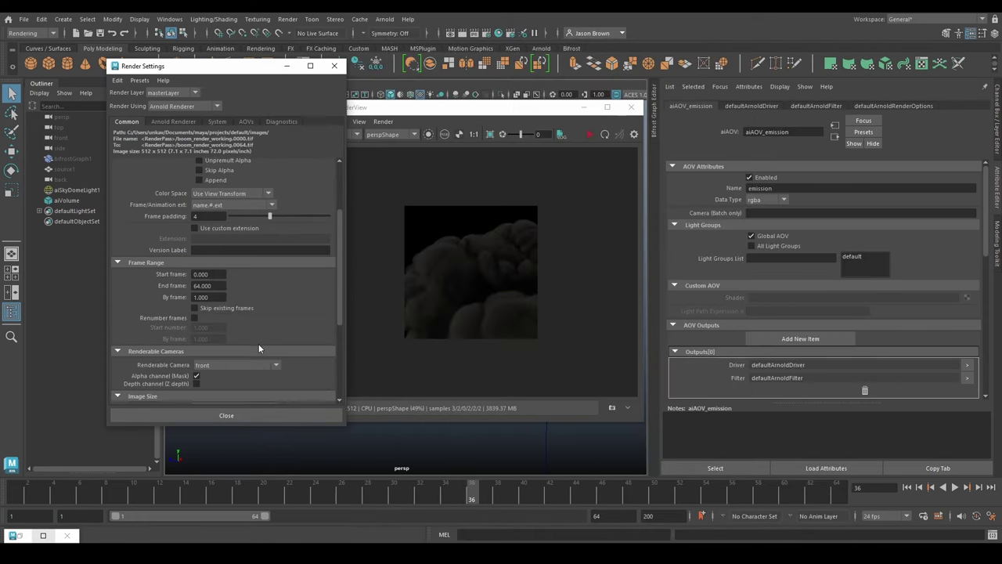
{"action": "scroll", "coordinate": [251, 346], "scroll_direction": "down", "scroll_amount": 2}
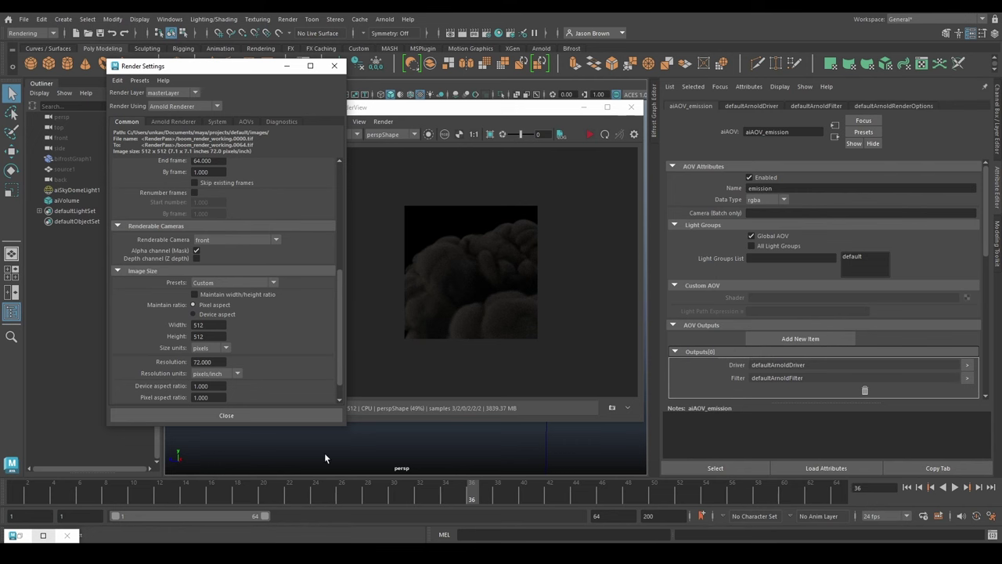
Step: Switch to File Explorer, open the emission folder's png subfolder and view its OutputSlate_8x8.png contact sheet
{"action": "key", "text": "alt+Tab"}
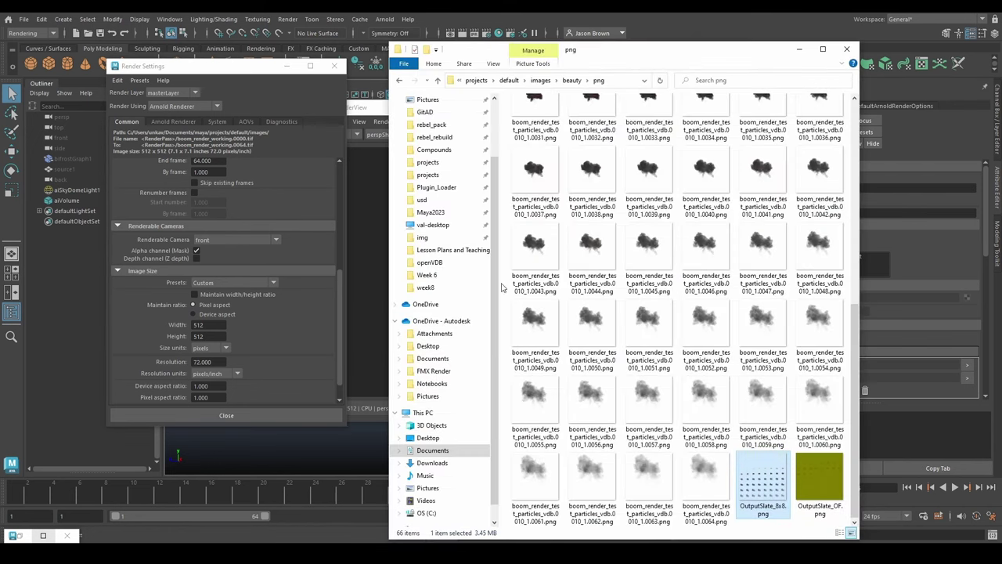
{"action": "left_click", "coordinate": [571, 81]}
{"action": "left_click", "coordinate": [541, 80]}
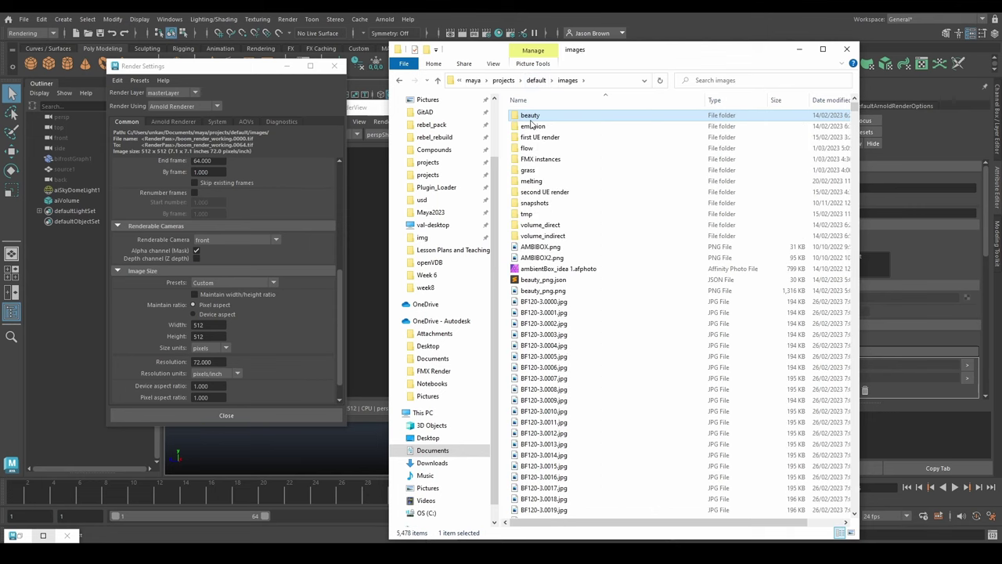
{"action": "double_click", "coordinate": [538, 126]}
{"action": "double_click", "coordinate": [539, 115]}
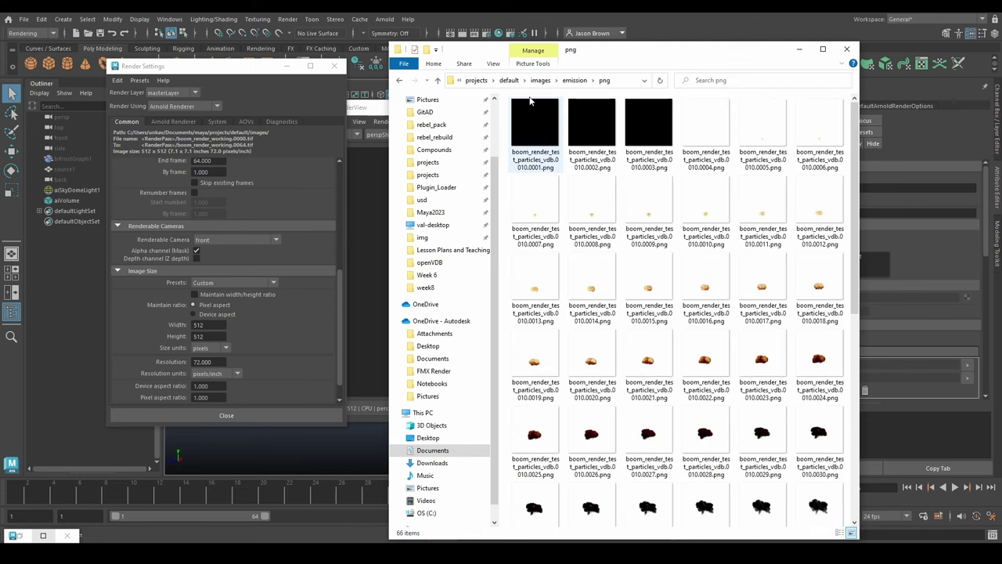
{"action": "scroll", "coordinate": [726, 357], "scroll_direction": "down", "scroll_amount": 5}
{"action": "double_click", "coordinate": [763, 477]}
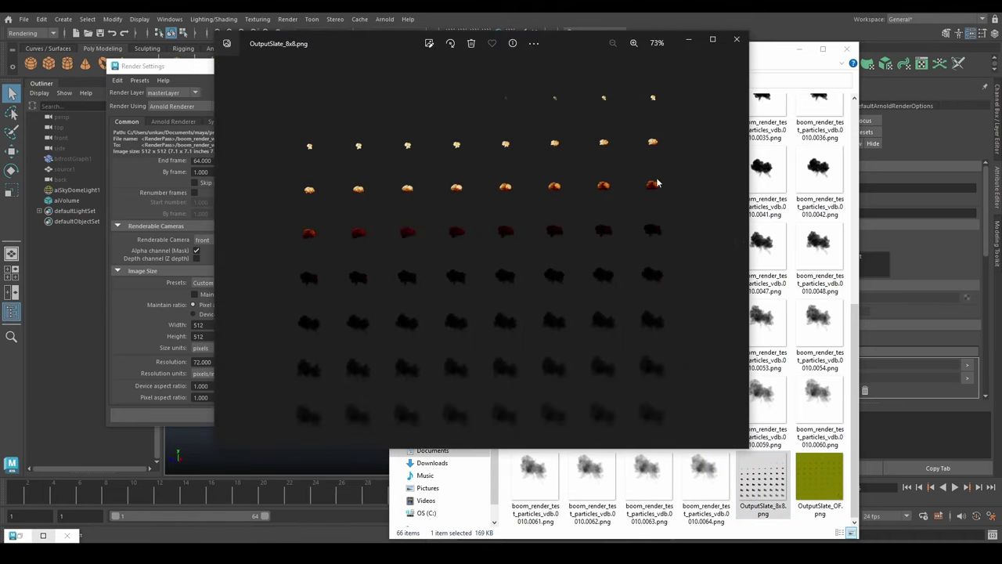
{"action": "left_click", "coordinate": [736, 38]}
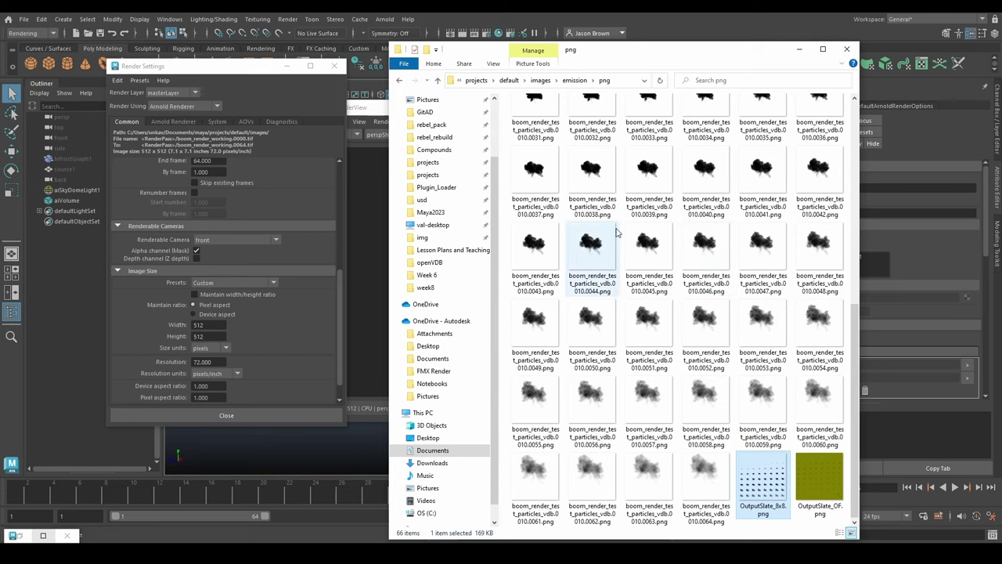
Step: Return to the images folder and close the File Explorer, Arnold RenderView and Render Settings windows
{"action": "left_click", "coordinate": [544, 81]}
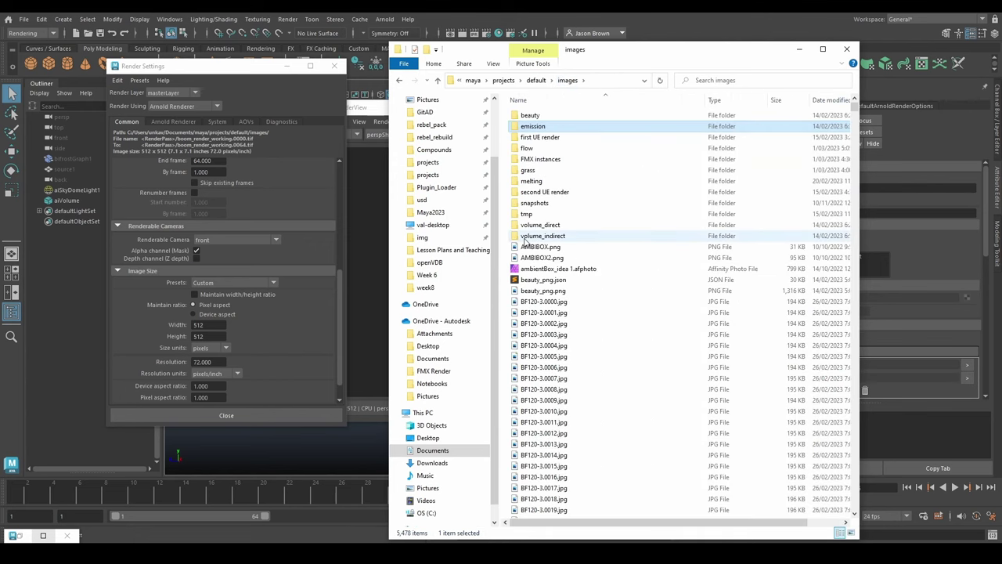
{"action": "key", "text": "Up"}
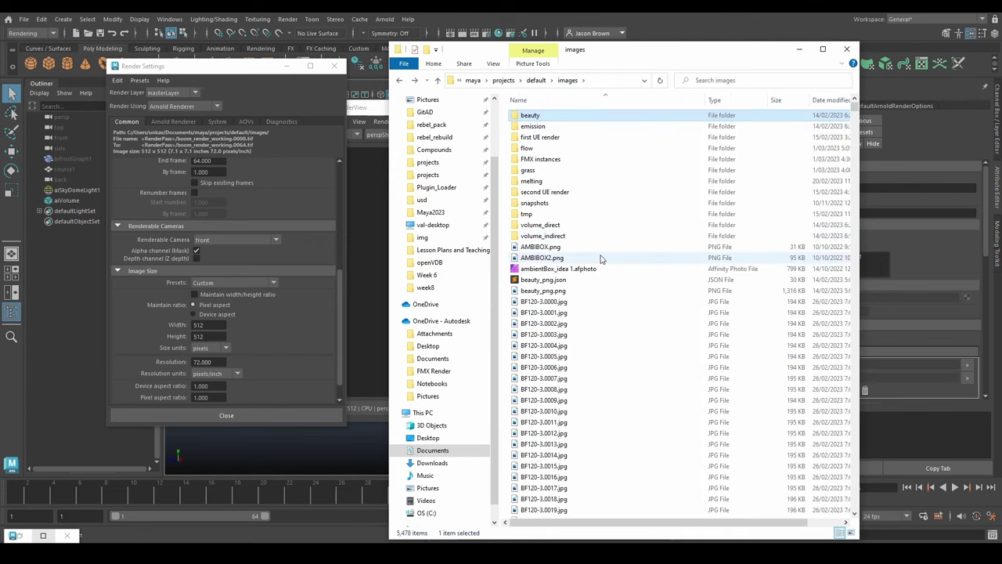
{"action": "left_click", "coordinate": [849, 50]}
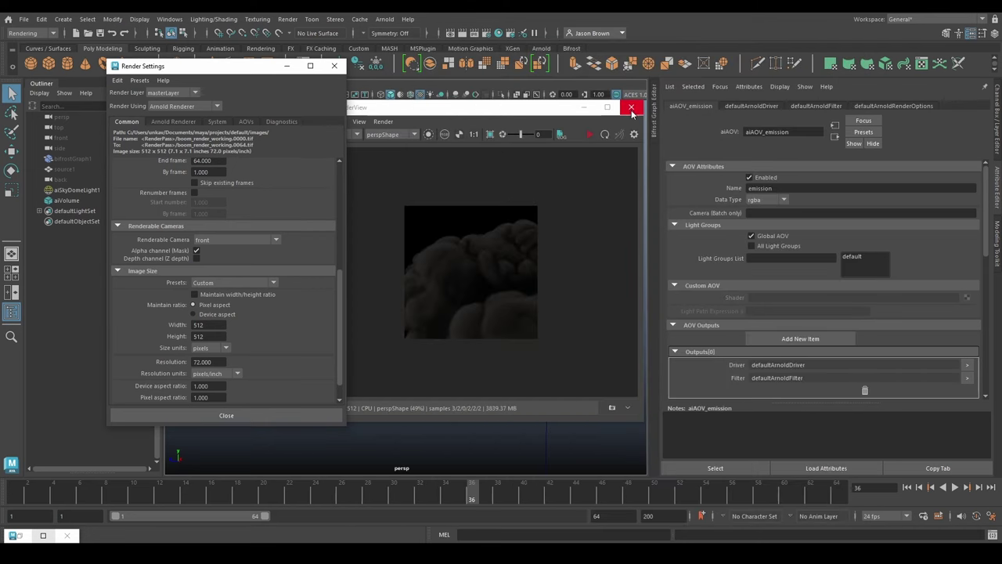
{"action": "left_click", "coordinate": [632, 108]}
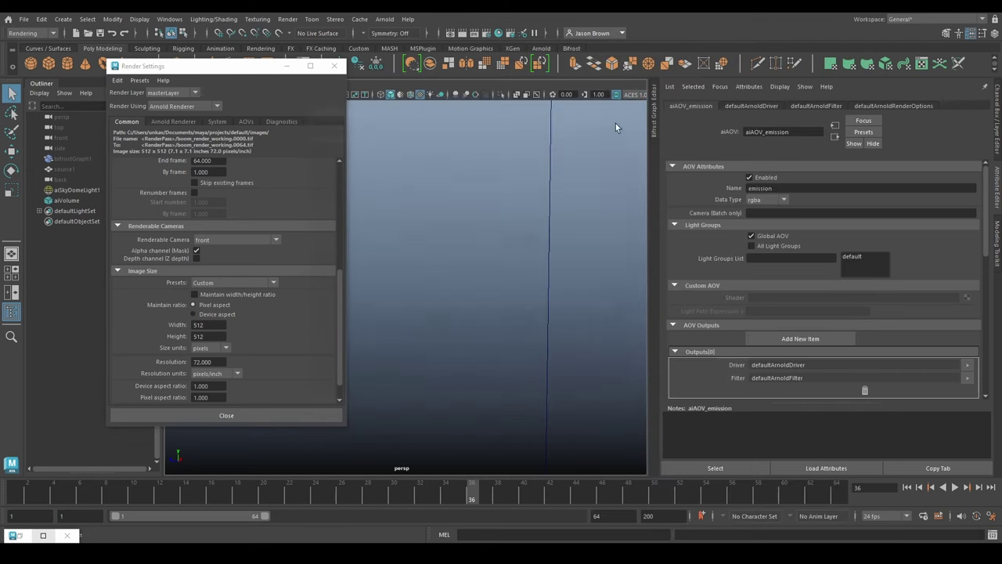
{"action": "left_click", "coordinate": [336, 67]}
Step: Hide the aiVolume object and make bifrostGraph1 visible in the scene
{"action": "scroll", "coordinate": [446, 190], "scroll_direction": "down", "scroll_amount": 8}
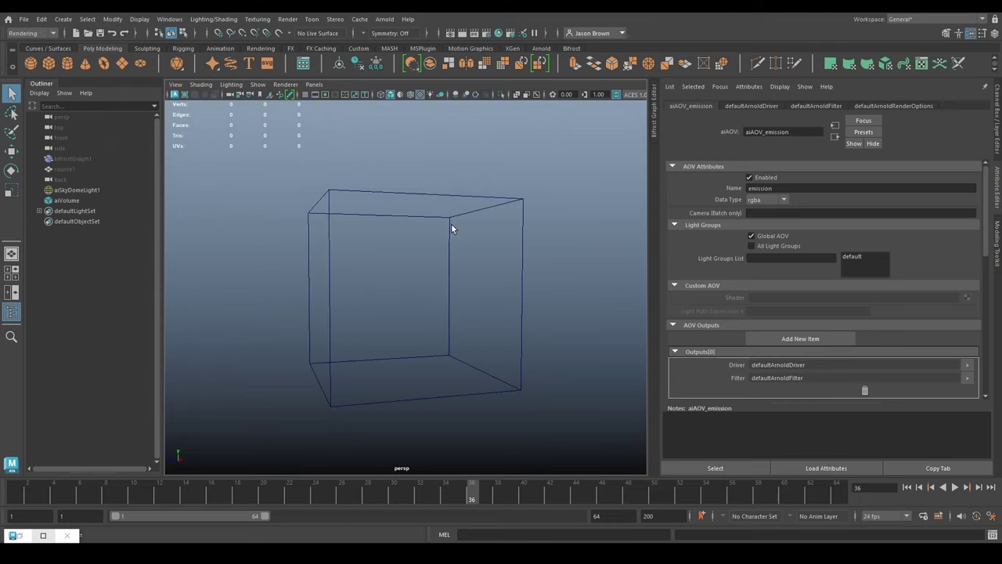
{"action": "middle_click_drag", "start_coordinate": [446, 225], "coordinate": [454, 207], "text": "alt"}
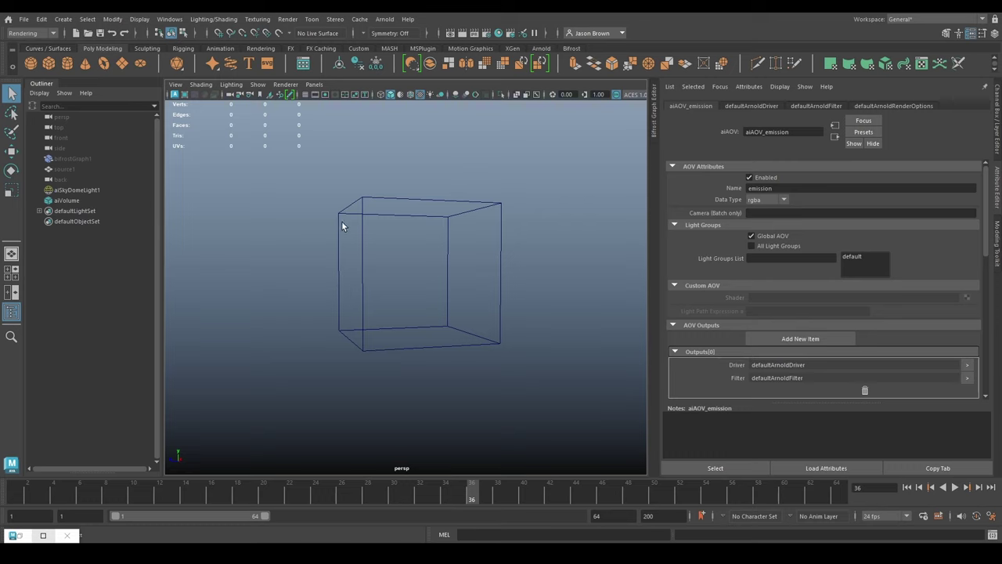
{"action": "left_click_drag", "start_coordinate": [280, 222], "coordinate": [399, 244]}
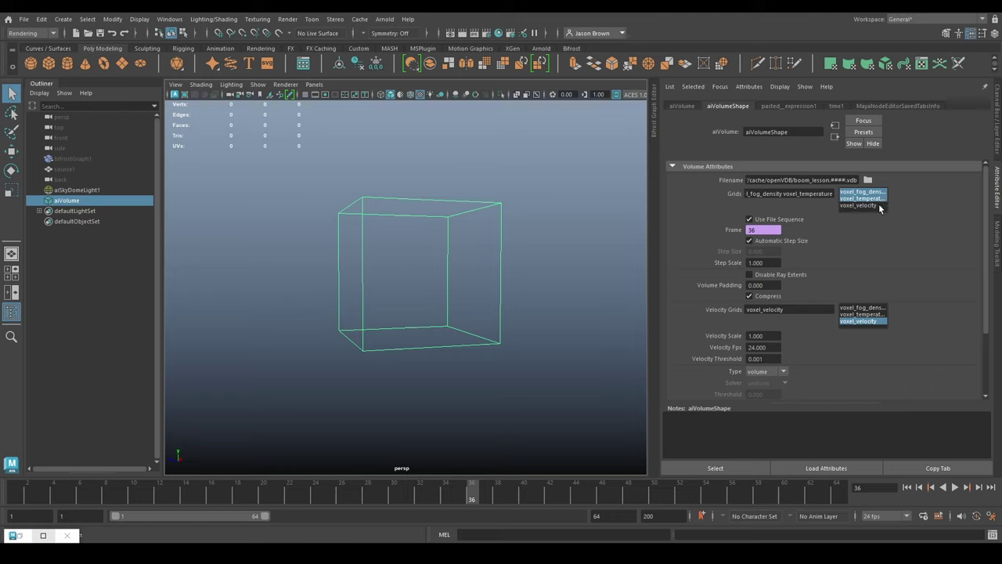
{"action": "middle_click_drag", "start_coordinate": [429, 206], "coordinate": [388, 224], "text": "alt"}
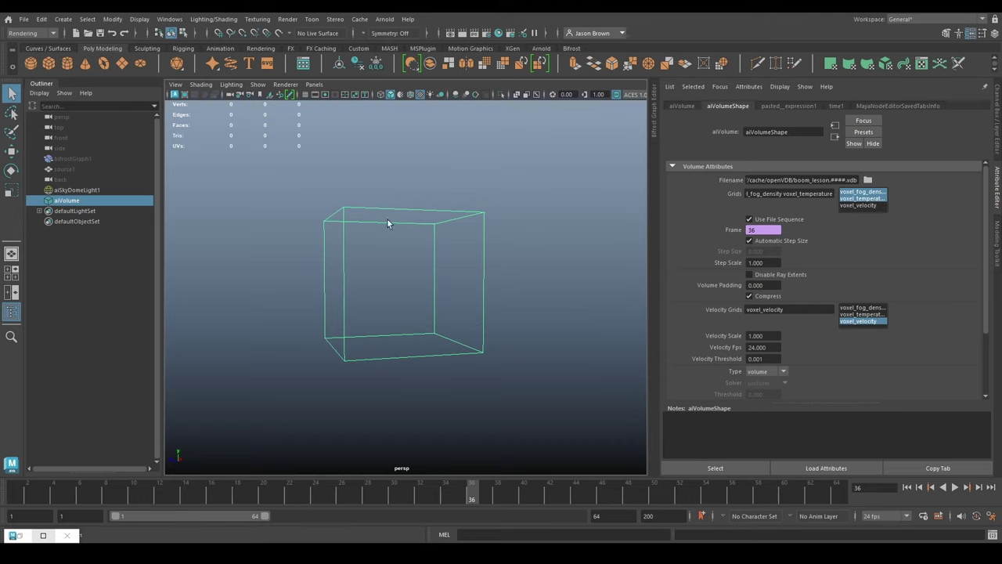
{"action": "key", "text": "h"}
{"action": "left_click", "coordinate": [80, 158]}
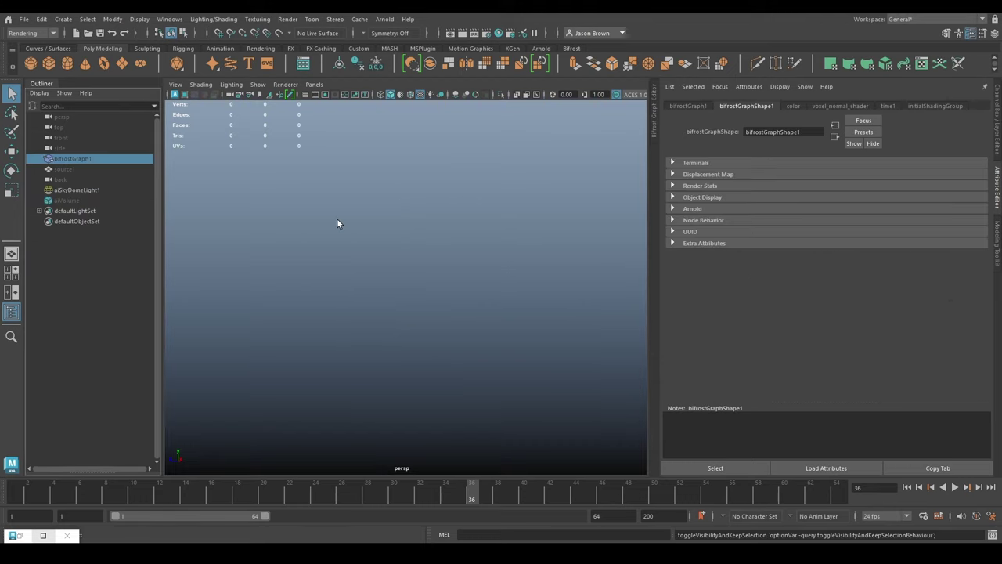
Step: Open the Bifrost Graph Editor for bifrostGraph1 and show its shader, assign_material and output nodes
{"action": "left_click", "coordinate": [654, 119]}
{"action": "left_click", "coordinate": [999, 188]}
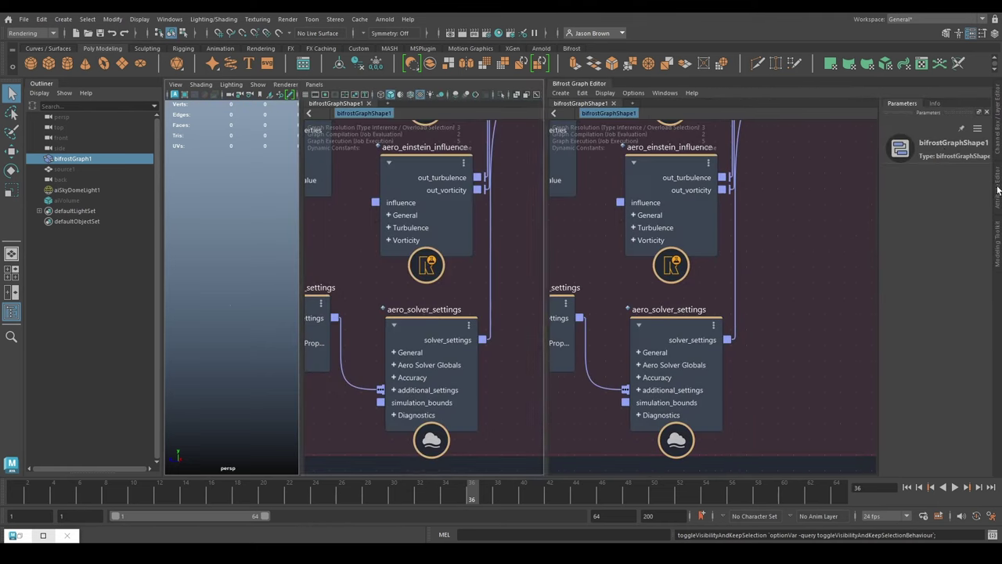
{"action": "scroll", "coordinate": [775, 249], "scroll_direction": "down", "scroll_amount": 5}
{"action": "middle_click_drag", "start_coordinate": [803, 248], "coordinate": [721, 335], "text": "alt"}
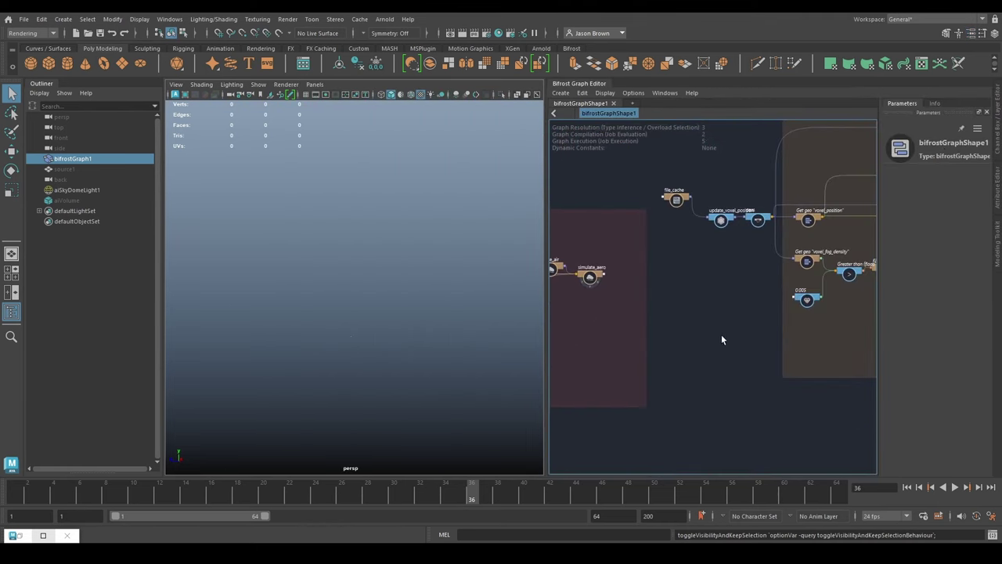
{"action": "middle_click_drag", "start_coordinate": [830, 332], "coordinate": [654, 337], "text": "alt"}
{"action": "middle_click_drag", "start_coordinate": [862, 314], "coordinate": [711, 331], "text": "alt"}
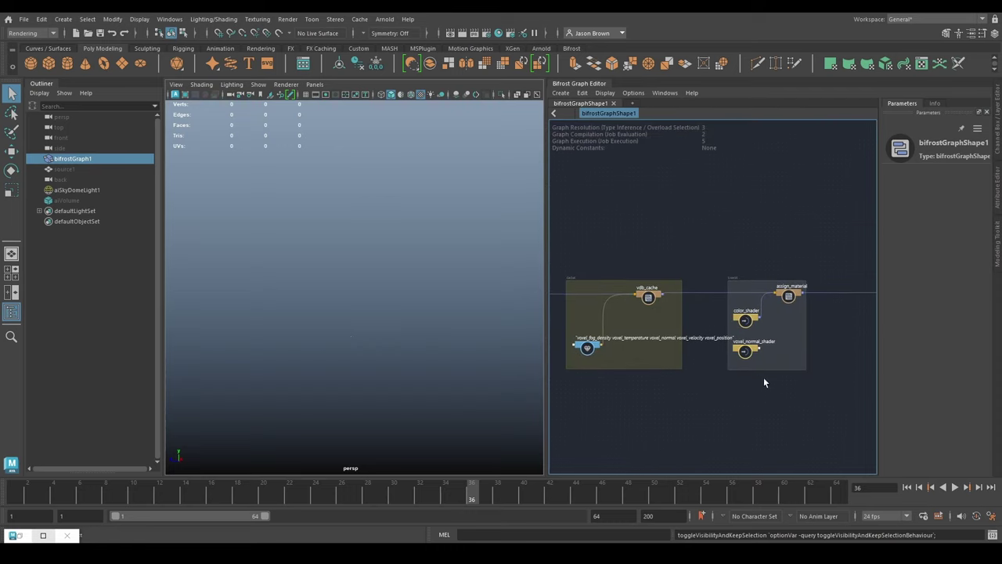
{"action": "middle_click_drag", "start_coordinate": [845, 384], "coordinate": [770, 370], "text": "alt"}
{"action": "scroll", "coordinate": [754, 376], "scroll_direction": "up", "scroll_amount": 1}
Step: Select bifrostGraph1, go to frame 1 and play the explosion in the viewport, stopping at frame 15
{"action": "left_click", "coordinate": [389, 339]}
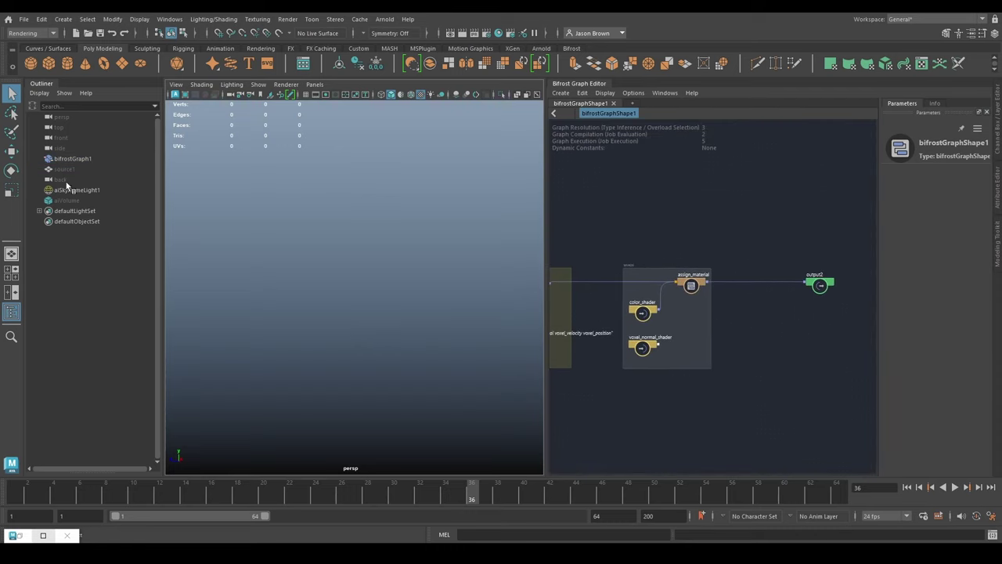
{"action": "left_click", "coordinate": [74, 158]}
{"action": "key", "text": "f"}
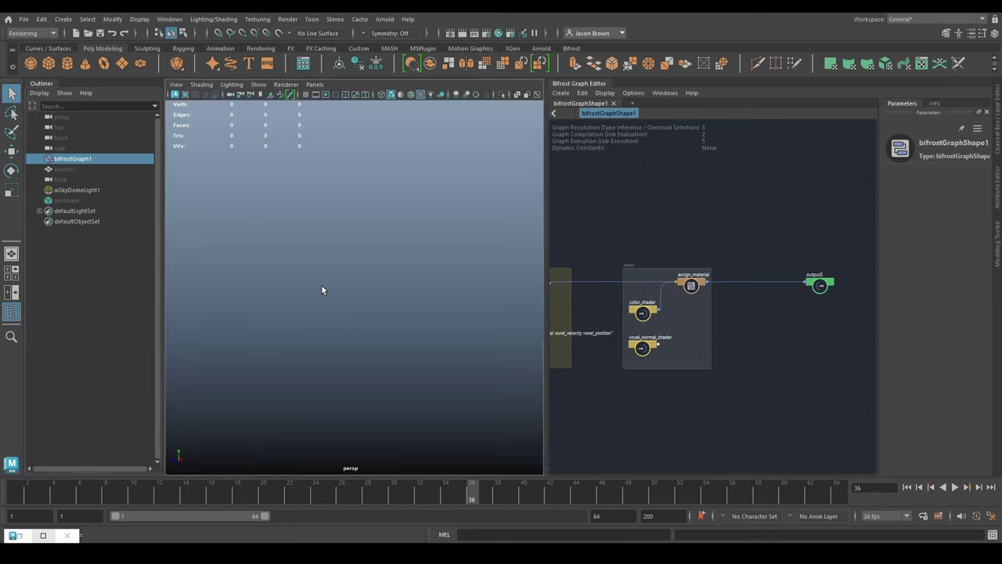
{"action": "left_click", "coordinate": [15, 495]}
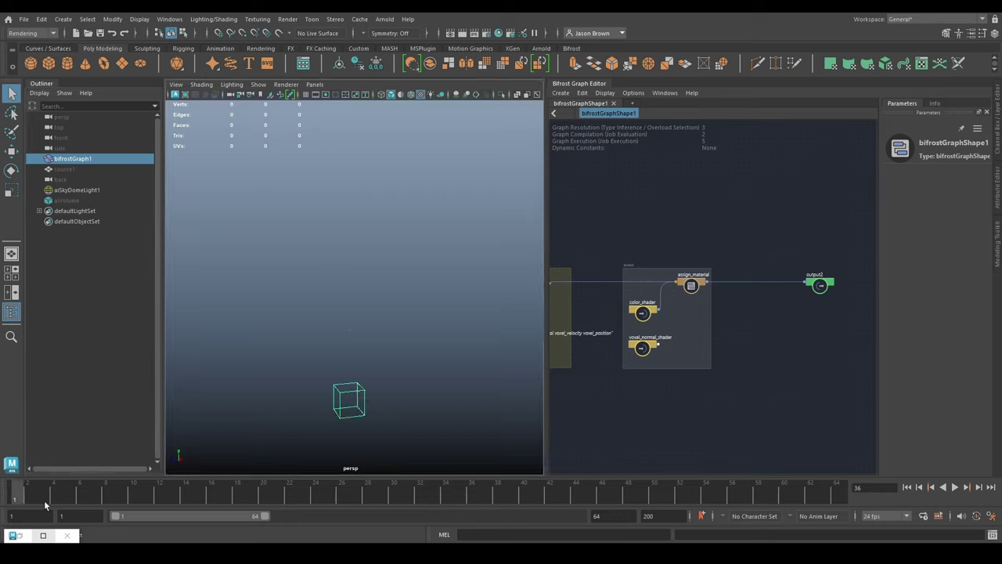
{"action": "middle_click_drag", "start_coordinate": [372, 366], "coordinate": [375, 322], "text": "alt"}
{"action": "right_click_drag", "start_coordinate": [376, 322], "coordinate": [386, 322], "text": "alt"}
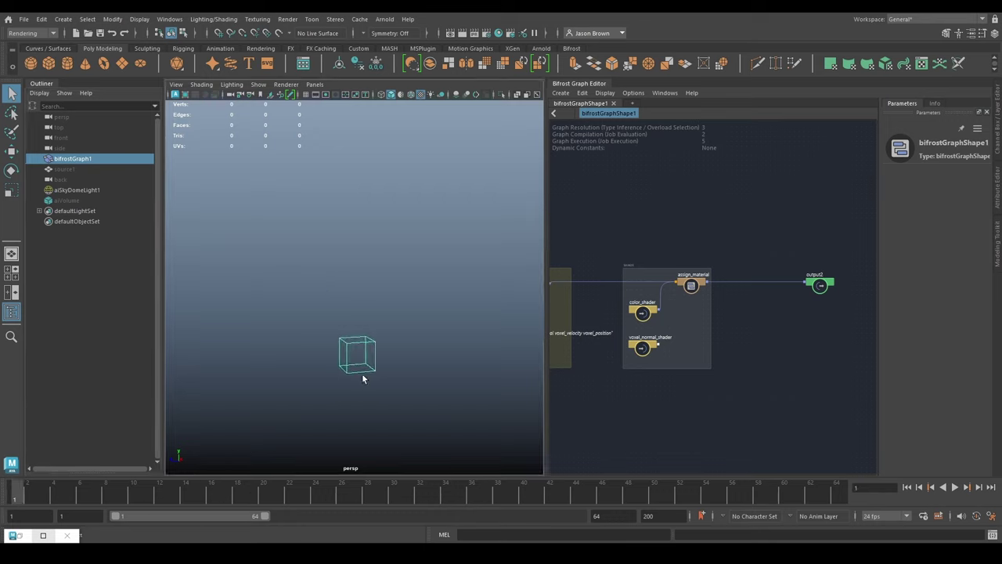
{"action": "left_click", "coordinate": [954, 488]}
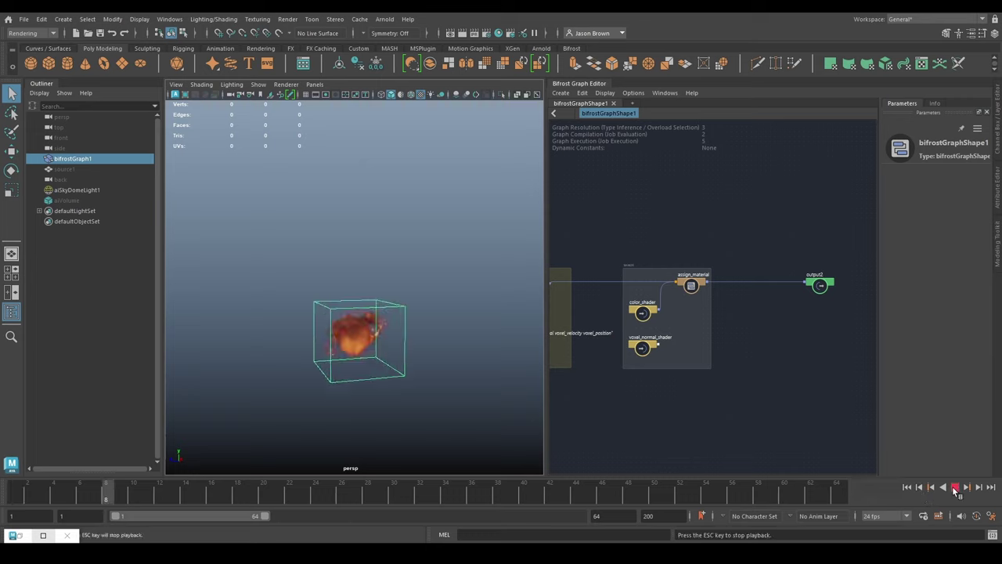
{"action": "left_click", "coordinate": [956, 487]}
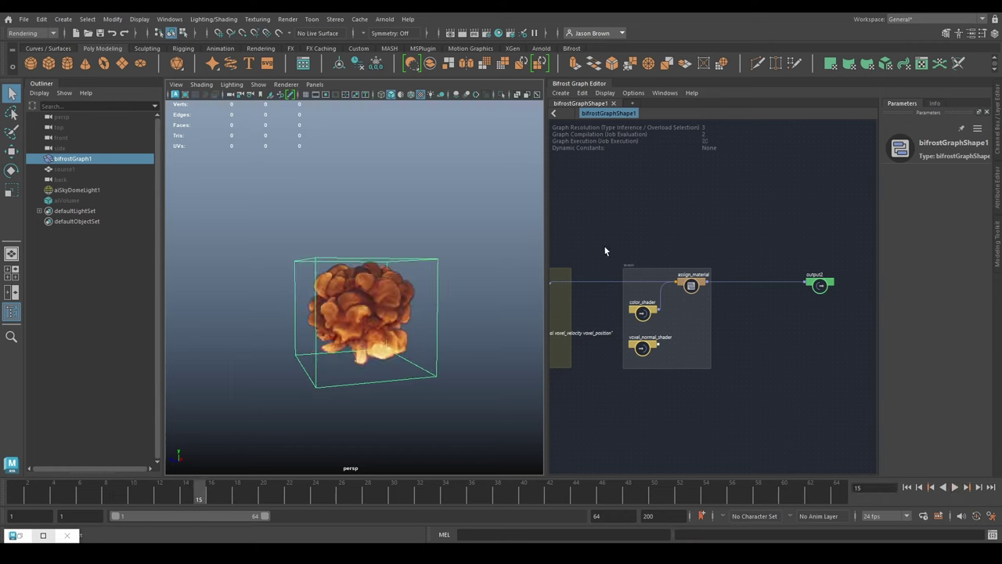
Step: Find the sdf_cache node after points_to_volume in the Bifrost graph and select it to show its parameters
{"action": "middle_click_drag", "start_coordinate": [340, 324], "coordinate": [352, 321], "text": "alt"}
{"action": "middle_click_drag", "start_coordinate": [644, 383], "coordinate": [823, 412], "text": "alt"}
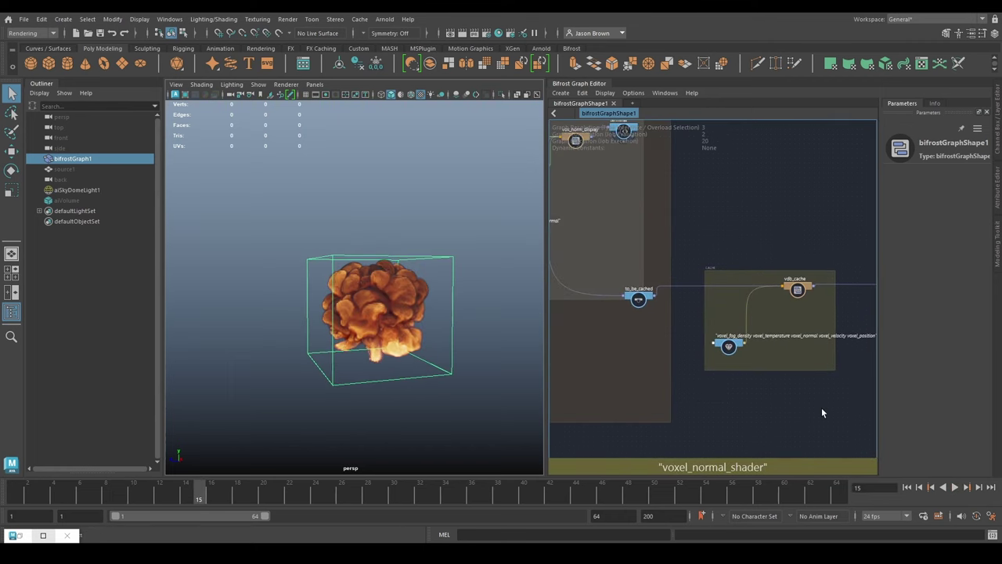
{"action": "middle_click_drag", "start_coordinate": [563, 357], "coordinate": [728, 387], "text": "alt"}
{"action": "middle_click_drag", "start_coordinate": [675, 335], "coordinate": [947, 357], "text": "alt"}
{"action": "scroll", "coordinate": [694, 369], "scroll_direction": "up", "scroll_amount": 1}
{"action": "middle_click_drag", "start_coordinate": [599, 368], "coordinate": [870, 412], "text": "alt"}
{"action": "middle_click_drag", "start_coordinate": [665, 380], "coordinate": [787, 369], "text": "alt"}
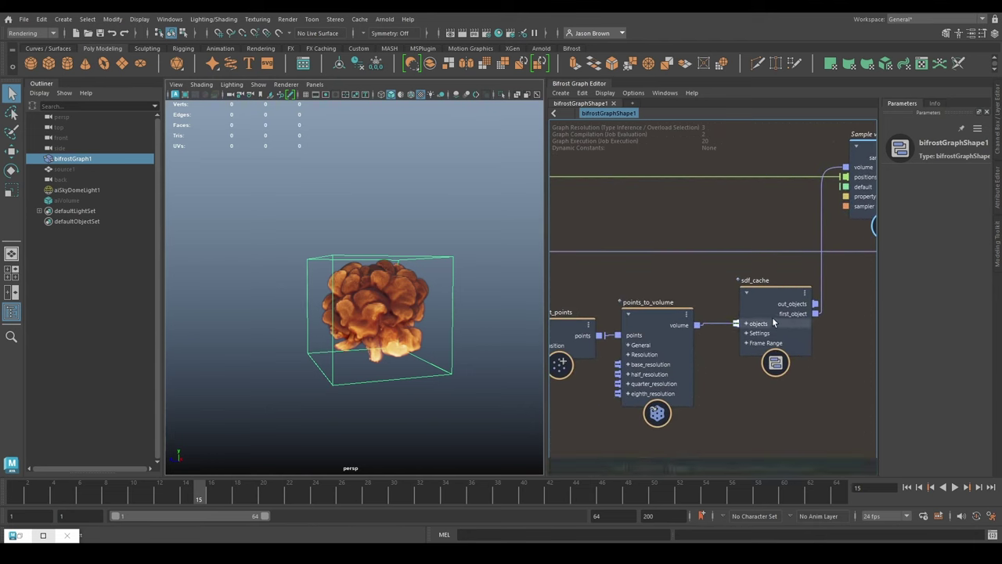
{"action": "left_click", "coordinate": [772, 306]}
{"action": "left_click_drag", "start_coordinate": [772, 304], "coordinate": [773, 303]}
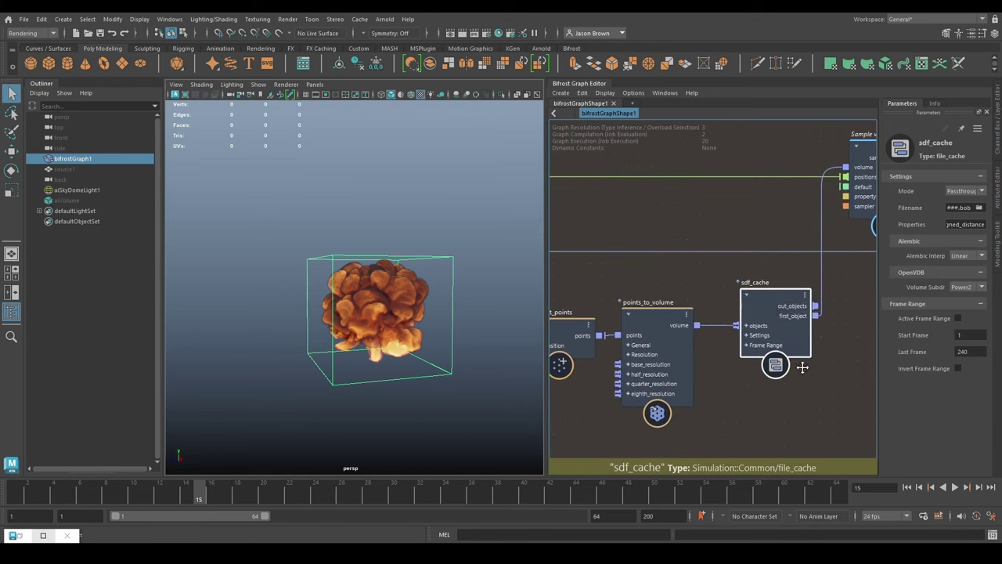
{"action": "middle_click_drag", "start_coordinate": [801, 367], "coordinate": [782, 370], "text": "alt"}
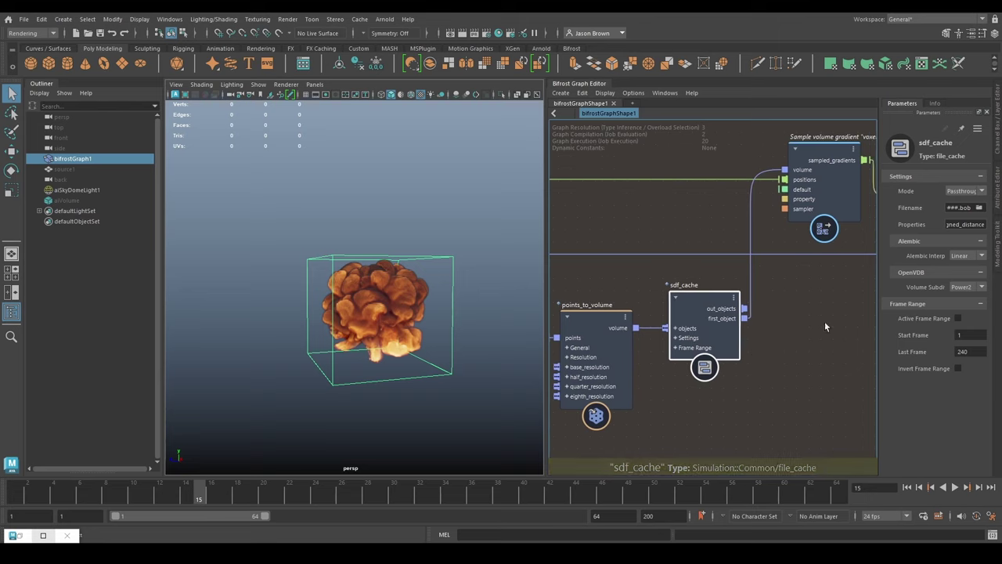
Step: Set the sdf_cache node to Write Mode with its file as sdf_cache.####.bob in the project's cache/bob folder
{"action": "left_click", "coordinate": [962, 192]}
{"action": "left_click", "coordinate": [970, 206]}
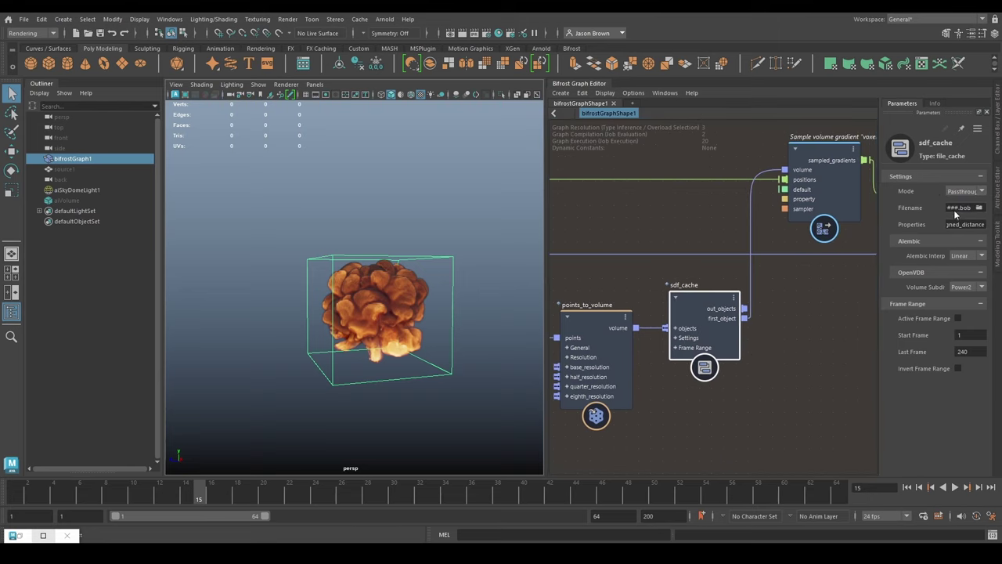
{"action": "left_click", "coordinate": [977, 209]}
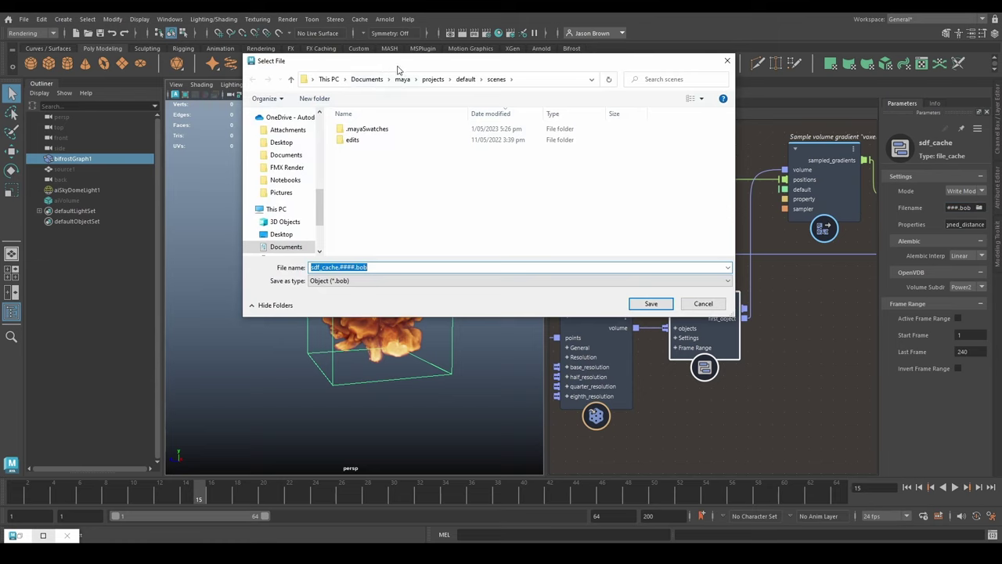
{"action": "left_click", "coordinate": [467, 81]}
{"action": "double_click", "coordinate": [361, 151]}
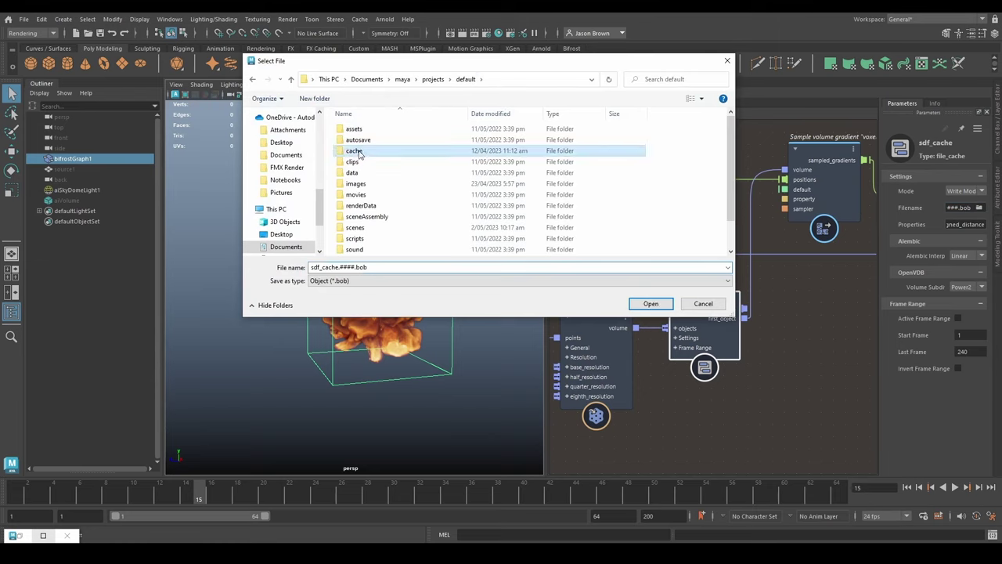
{"action": "double_click", "coordinate": [362, 141]}
{"action": "triple_click", "coordinate": [369, 267]}
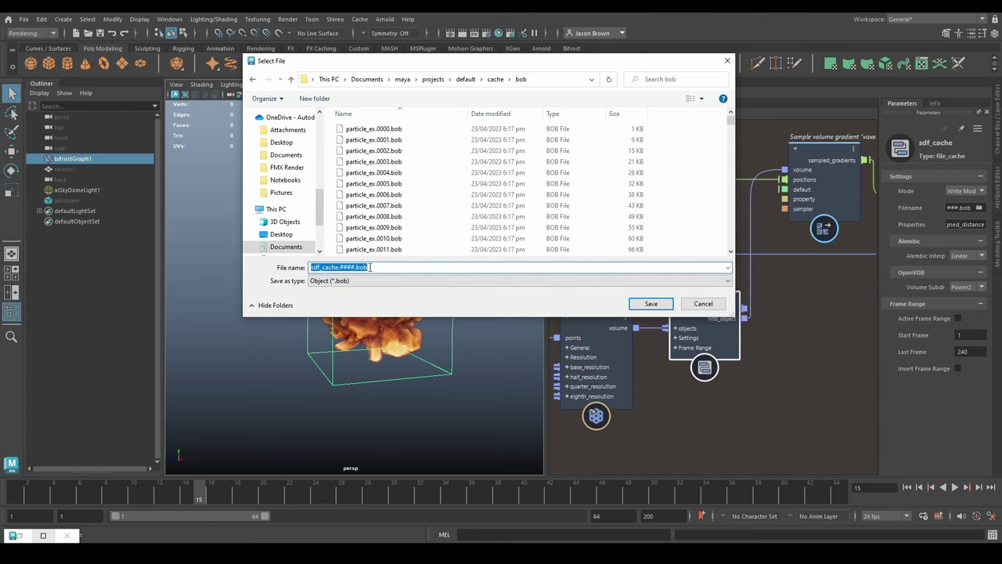
{"action": "left_click", "coordinate": [648, 305]}
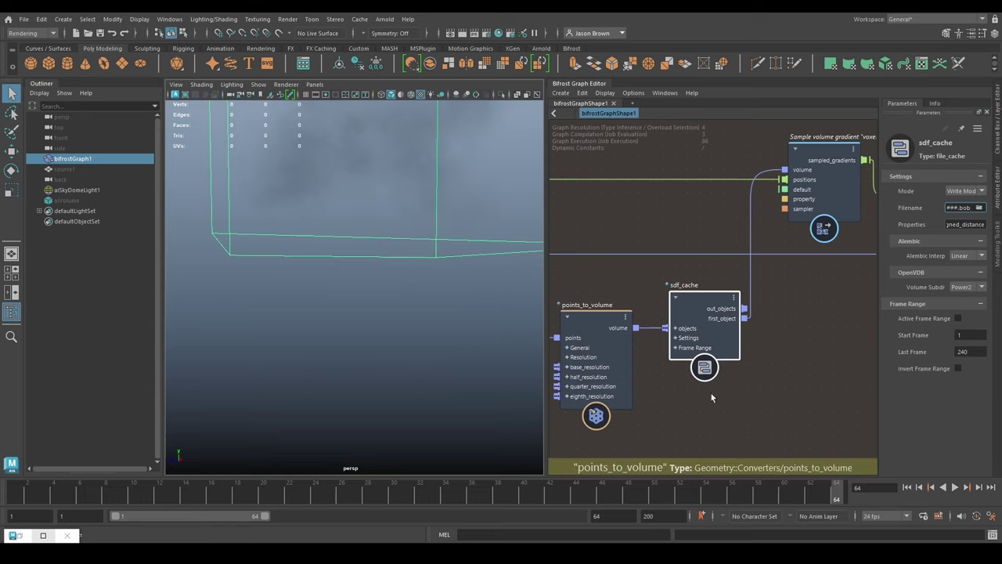
Step: Switch the sdf_cache node to Read Mode and clear the scene selection
{"action": "left_click", "coordinate": [963, 191]}
{"action": "left_click", "coordinate": [961, 207]}
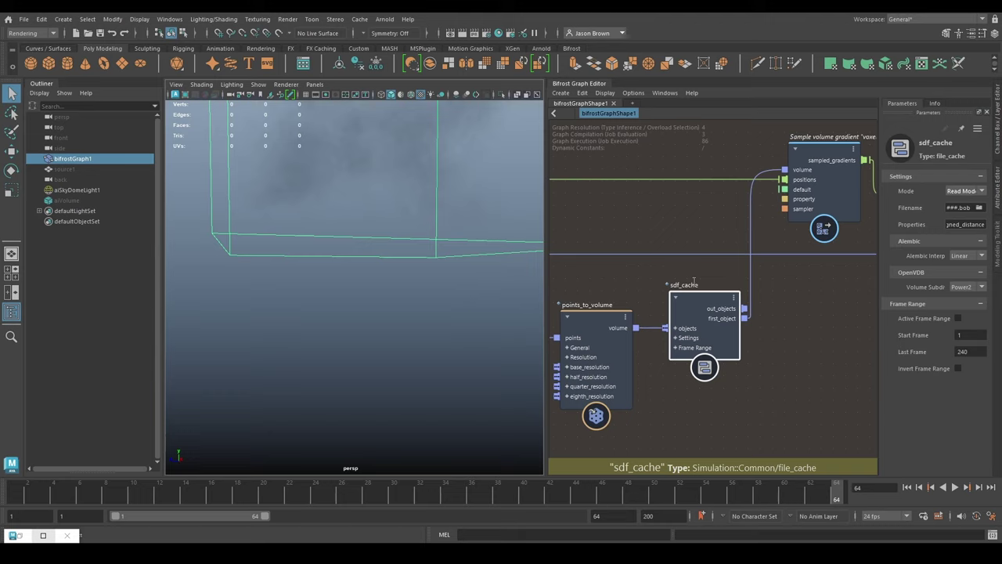
{"action": "left_click", "coordinate": [452, 295]}
{"action": "scroll", "coordinate": [453, 295], "scroll_direction": "down", "scroll_amount": 5}
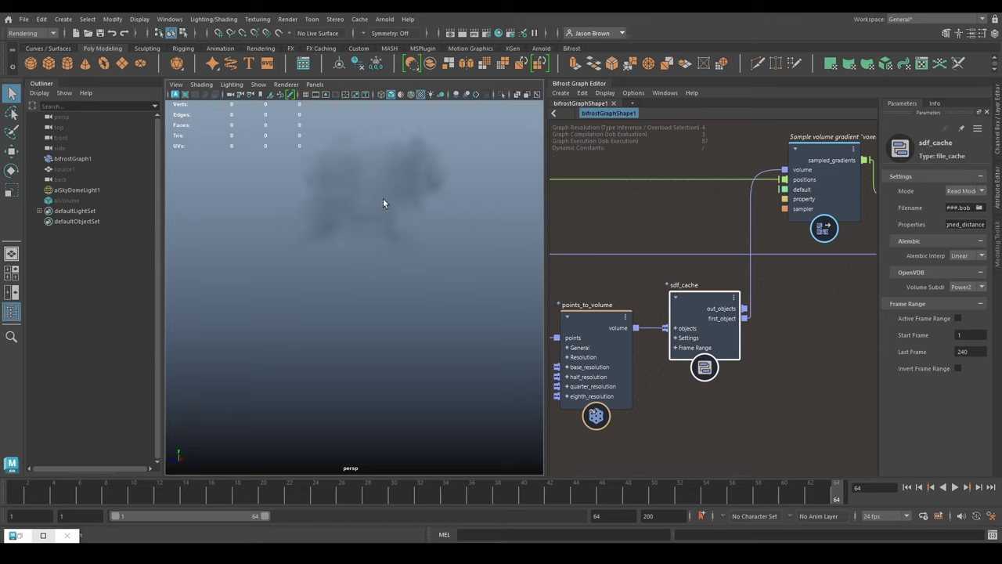
Step: Follow the graph from sdf_cache through the voxel_normal and WORLD TO TANGENT NORMALS nodes to the CACHE section
{"action": "scroll", "coordinate": [754, 293], "scroll_direction": "down", "scroll_amount": 3}
{"action": "middle_click_drag", "start_coordinate": [769, 348], "coordinate": [611, 357], "text": "alt"}
{"action": "scroll", "coordinate": [712, 422], "scroll_direction": "down", "scroll_amount": 1}
{"action": "middle_click_drag", "start_coordinate": [789, 363], "coordinate": [939, 414], "text": "alt"}
{"action": "scroll", "coordinate": [712, 418], "scroll_direction": "down", "scroll_amount": 2}
{"action": "middle_click_drag", "start_coordinate": [555, 389], "coordinate": [765, 388], "text": "alt"}
{"action": "scroll", "coordinate": [711, 368], "scroll_direction": "up", "scroll_amount": 2}
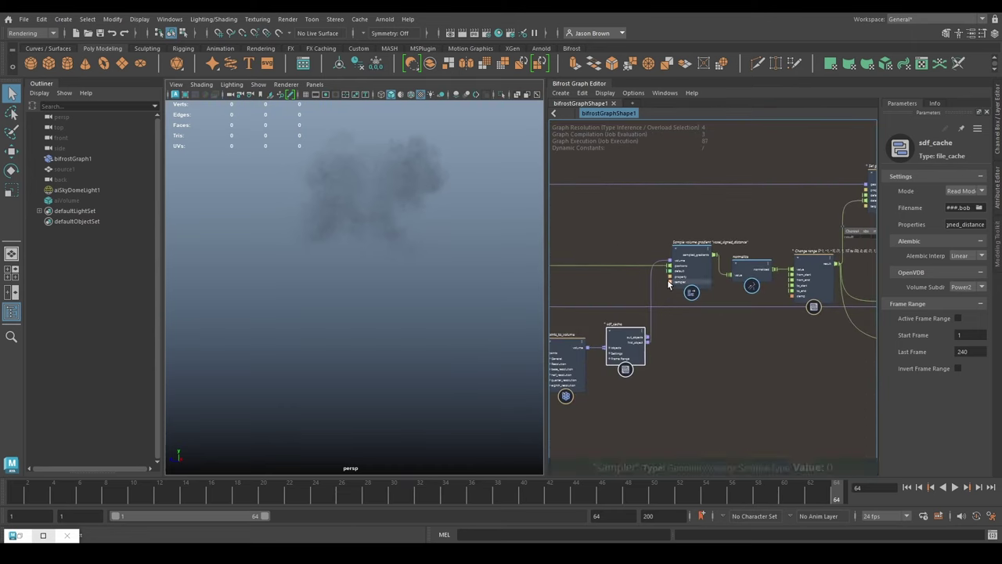
{"action": "middle_click_drag", "start_coordinate": [785, 351], "coordinate": [656, 223]}
{"action": "left_click_drag", "start_coordinate": [656, 223], "coordinate": [643, 289]}
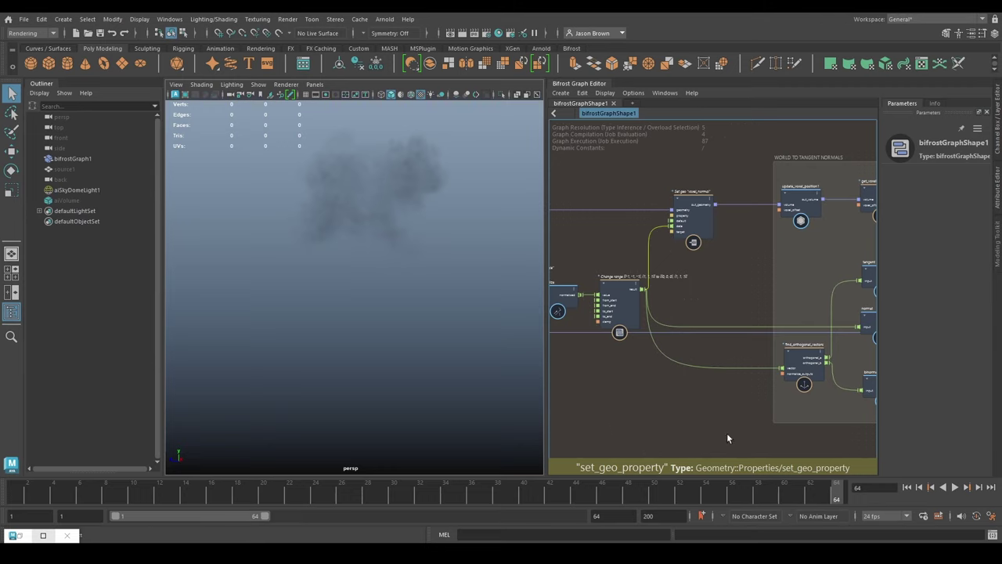
{"action": "middle_click_drag", "start_coordinate": [853, 458], "coordinate": [621, 430]}
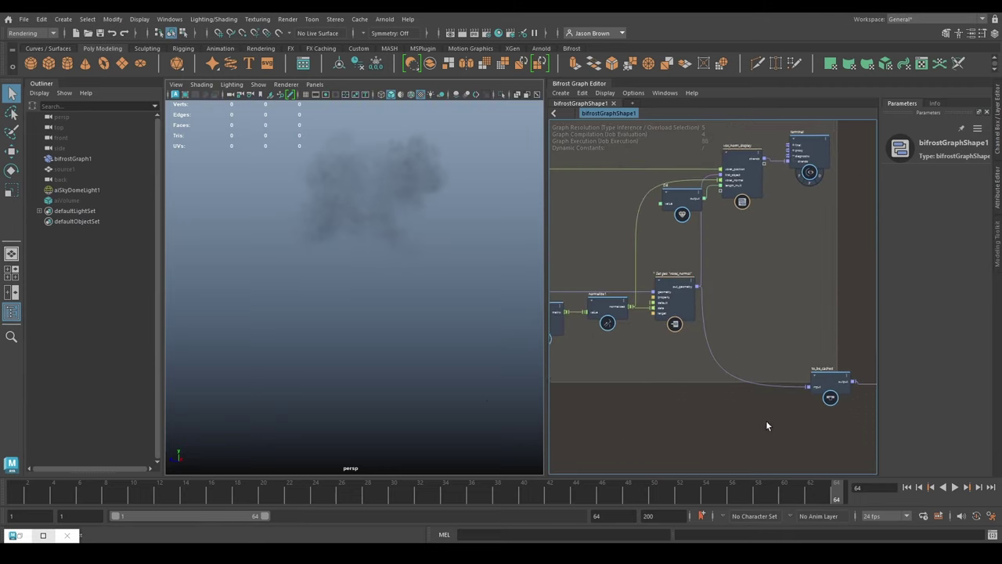
{"action": "middle_click_drag", "start_coordinate": [768, 422], "coordinate": [661, 371]}
{"action": "middle_click_drag", "start_coordinate": [683, 287], "coordinate": [735, 264]}
{"action": "scroll", "coordinate": [797, 329], "scroll_direction": "up", "scroll_amount": 2}
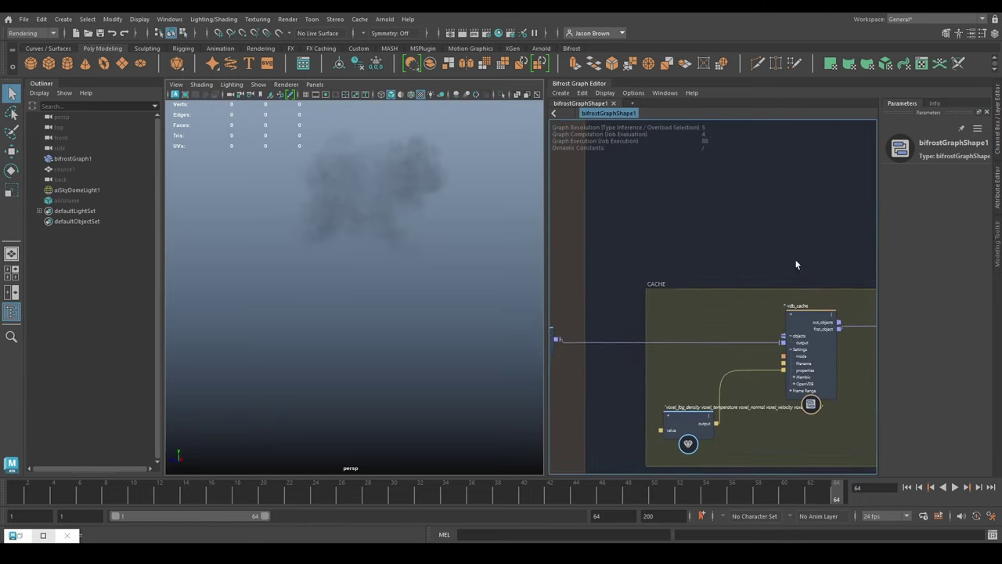
{"action": "middle_click_drag", "start_coordinate": [797, 264], "coordinate": [709, 223]}
Step: Select the vdb_cache node and set its mode to Read Mode
{"action": "left_click", "coordinate": [709, 278]}
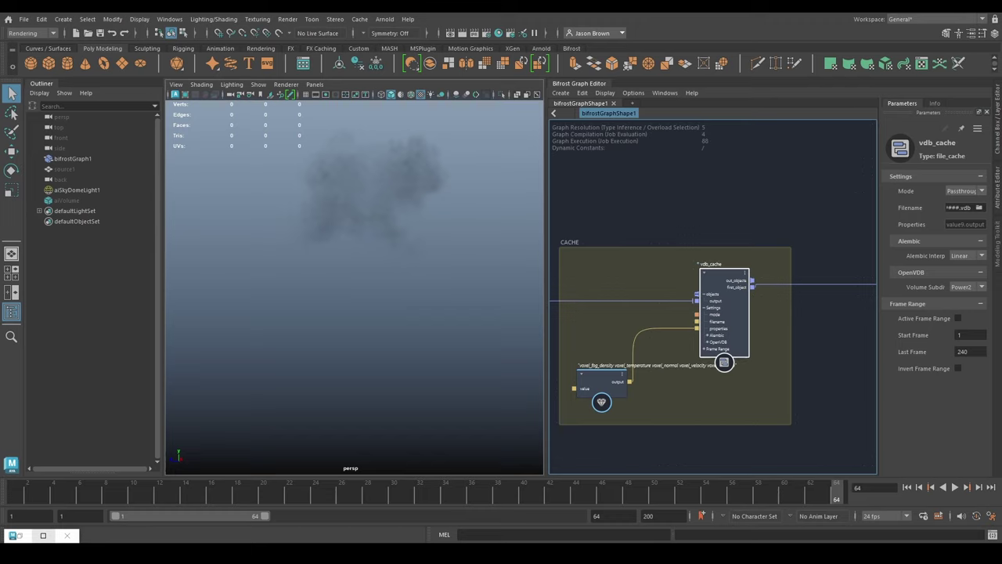
{"action": "left_click", "coordinate": [963, 191]}
{"action": "left_click", "coordinate": [961, 207]}
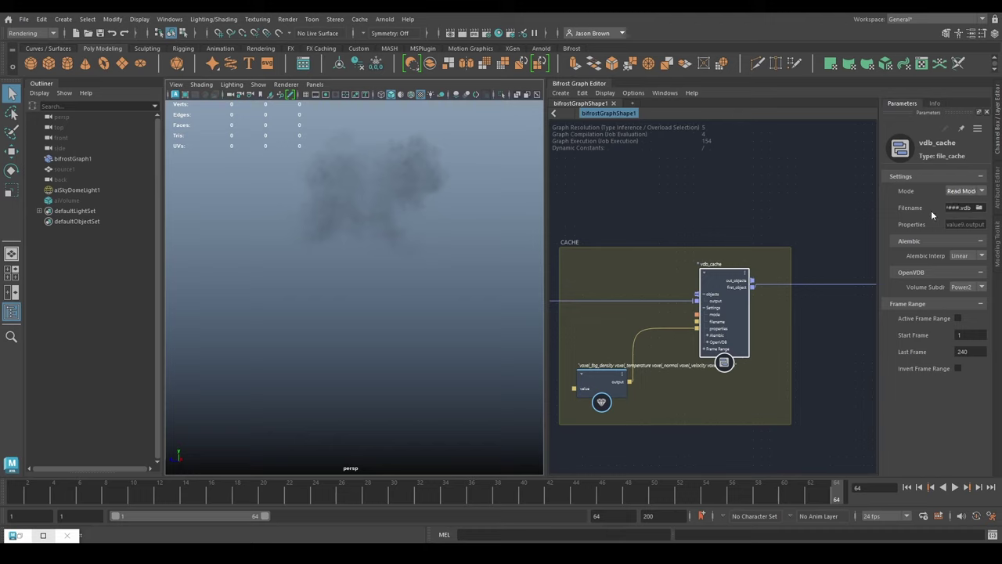
Step: Cut the connection from to_be_cached to the vdb_cache node's objects input, and select to_be_cached
{"action": "scroll", "coordinate": [695, 227], "scroll_direction": "down", "scroll_amount": 2}
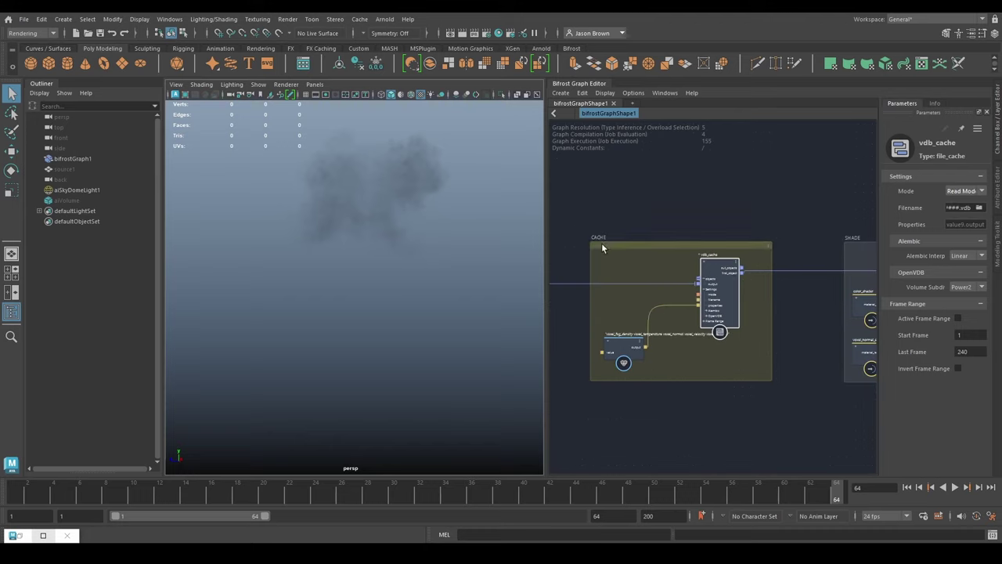
{"action": "left_click_drag", "start_coordinate": [601, 299], "coordinate": [563, 250], "text": "ctrl+alt+shift"}
{"action": "middle_click_drag", "start_coordinate": [563, 249], "coordinate": [570, 250]}
{"action": "middle_click_drag", "start_coordinate": [751, 204], "coordinate": [762, 188], "text": "alt"}
{"action": "middle_click_drag", "start_coordinate": [639, 199], "coordinate": [740, 188], "text": "alt"}
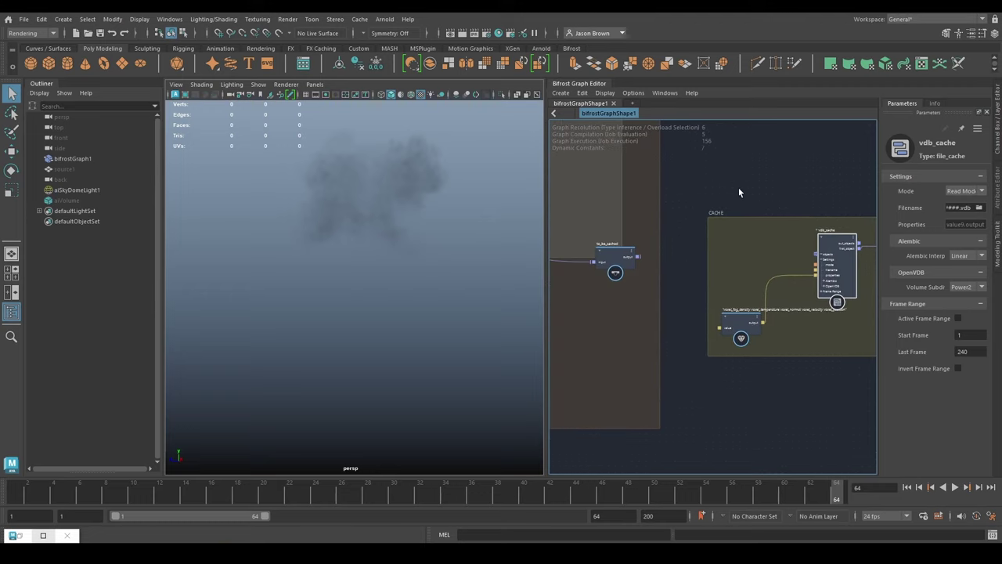
{"action": "left_click_drag", "start_coordinate": [617, 265], "coordinate": [620, 307]}
Step: Examine the voxel properties carried by the connection from vdb_cache's first_object to assign_material
{"action": "middle_click_drag", "start_coordinate": [678, 265], "coordinate": [536, 271], "text": "alt"}
{"action": "middle_click_drag", "start_coordinate": [748, 283], "coordinate": [653, 291]}
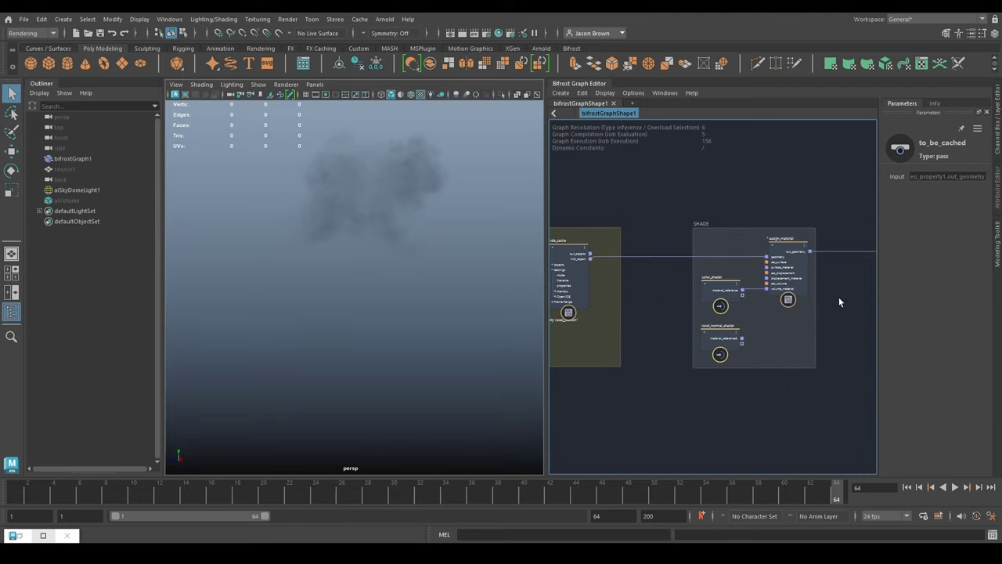
{"action": "middle_click_drag", "start_coordinate": [839, 302], "coordinate": [760, 304]}
{"action": "left_click", "coordinate": [684, 233]}
{"action": "left_click_drag", "start_coordinate": [685, 231], "coordinate": [724, 229]}
{"action": "middle_click_drag", "start_coordinate": [654, 195], "coordinate": [759, 204]}
{"action": "left_click_drag", "start_coordinate": [693, 247], "coordinate": [706, 321]}
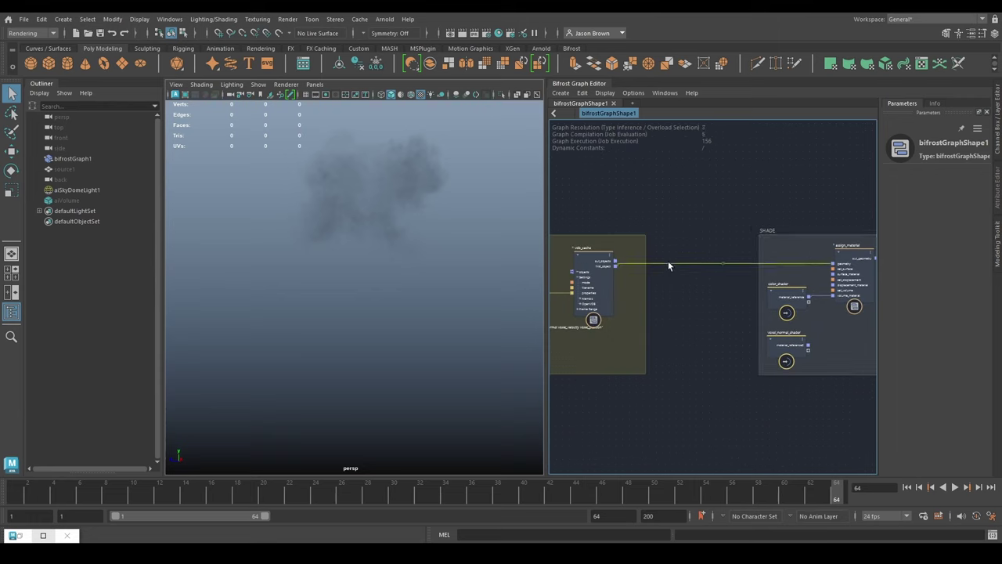
{"action": "mouse_move", "coordinate": [630, 264]}
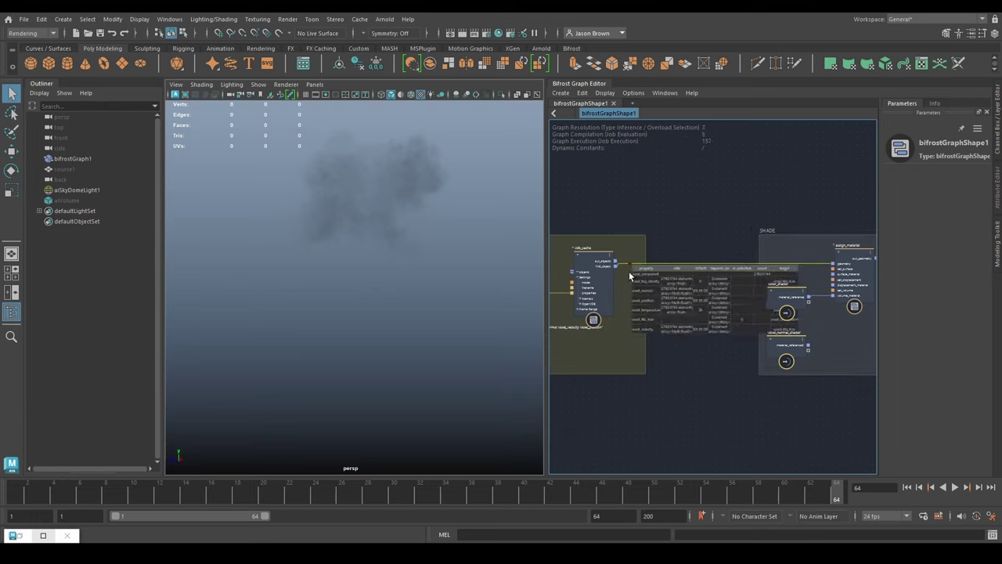
{"action": "scroll", "coordinate": [660, 305], "scroll_direction": "up", "scroll_amount": 2}
{"action": "scroll", "coordinate": [662, 297], "scroll_direction": "up", "scroll_amount": 3}
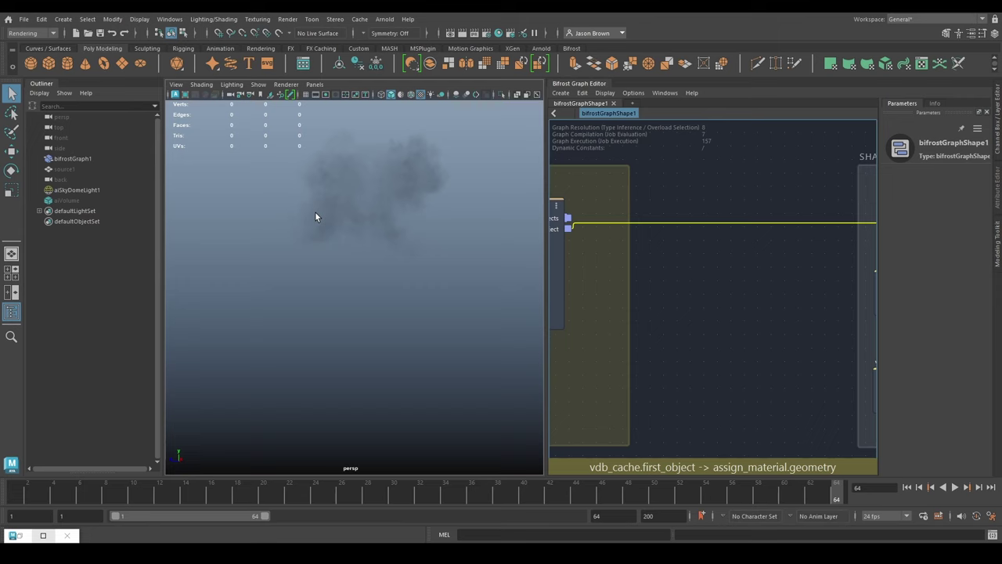
Step: Hide bifrostGraph1 in the scene
{"action": "scroll", "coordinate": [703, 236], "scroll_direction": "down", "scroll_amount": 2}
{"action": "left_click", "coordinate": [69, 159]}
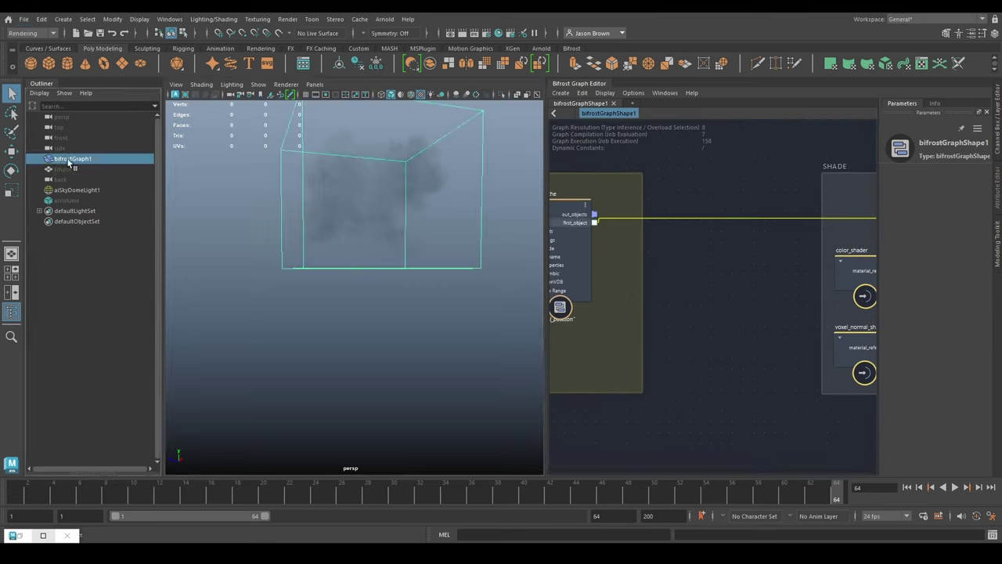
{"action": "key", "text": "h"}
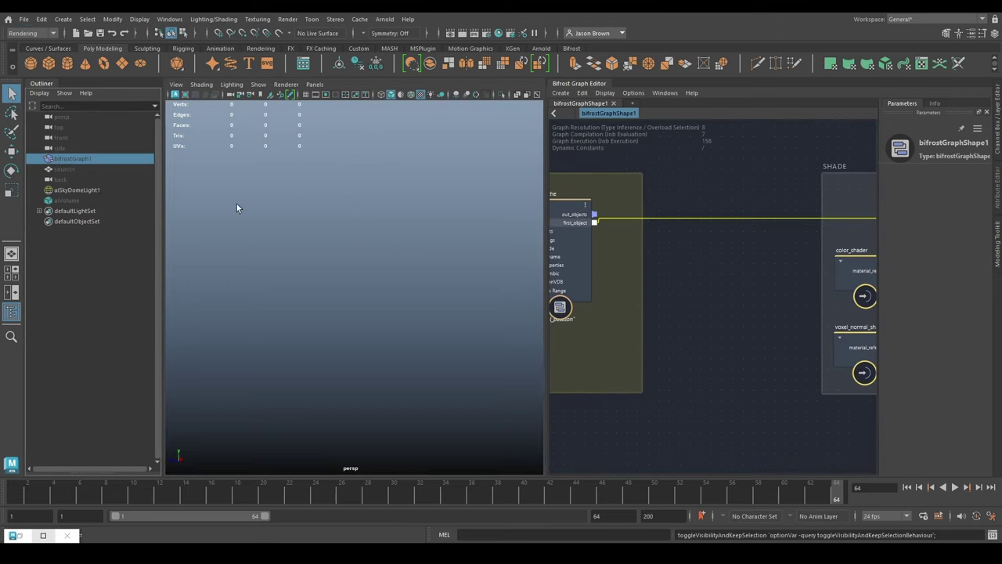
Step: Select the vdb_cache node and check its cache file name and folder in the file browser without saving
{"action": "middle_click_drag", "start_coordinate": [693, 264], "coordinate": [748, 258]}
{"action": "left_click", "coordinate": [636, 240]}
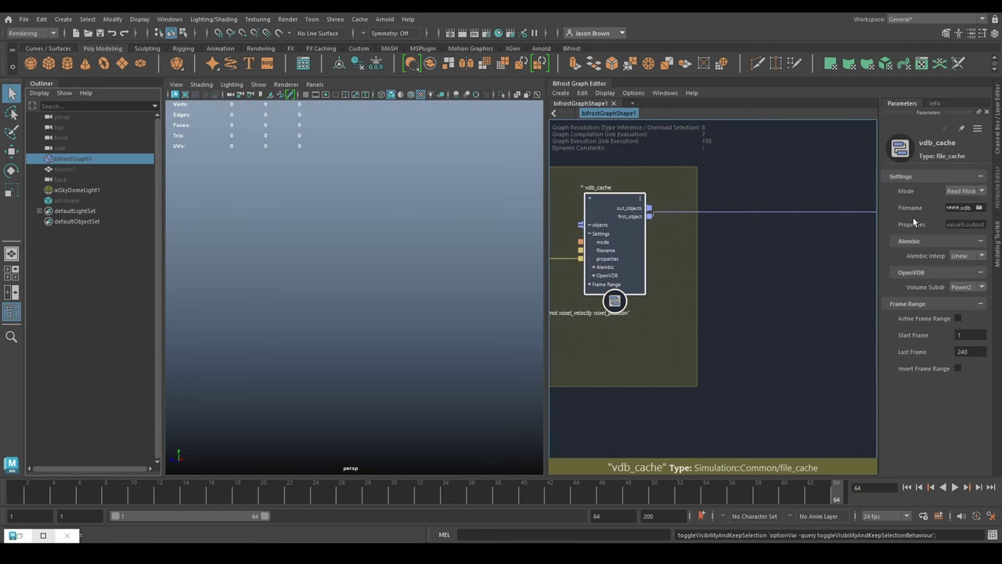
{"action": "left_click", "coordinate": [980, 207]}
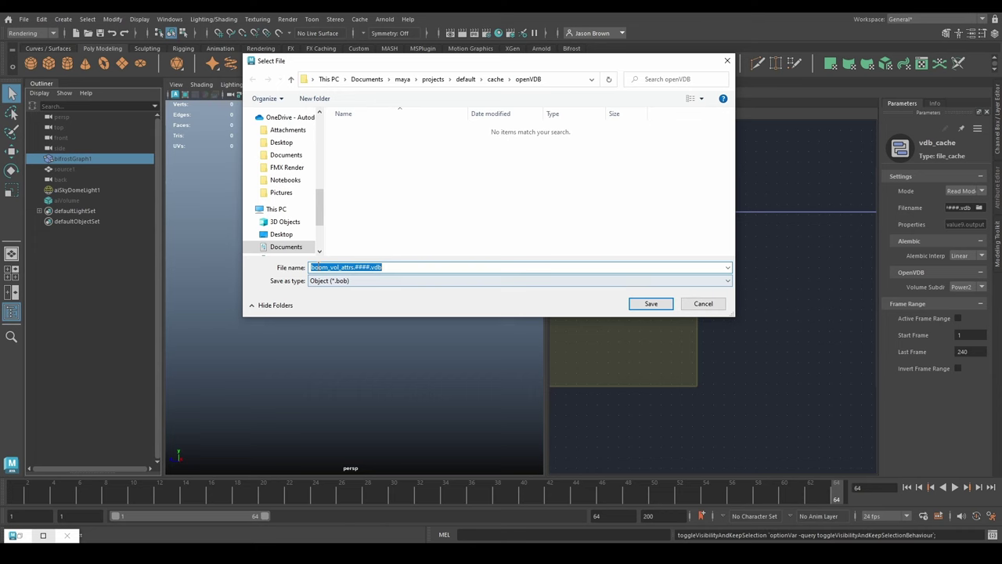
{"action": "left_click", "coordinate": [689, 304]}
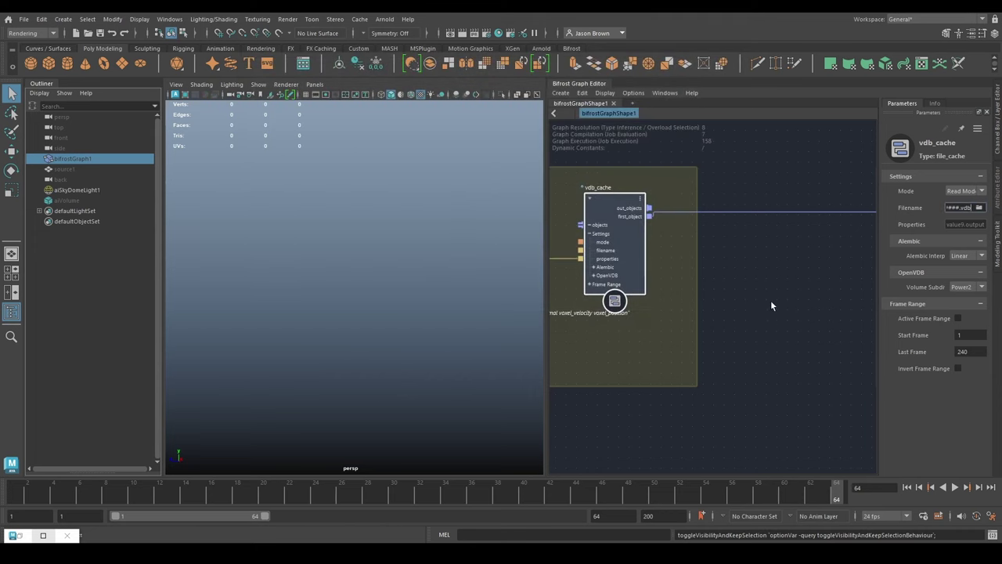
Step: Make aiVolume visible, close the Bifrost Graph Editor and show the volume's shape attributes
{"action": "left_click", "coordinate": [63, 200]}
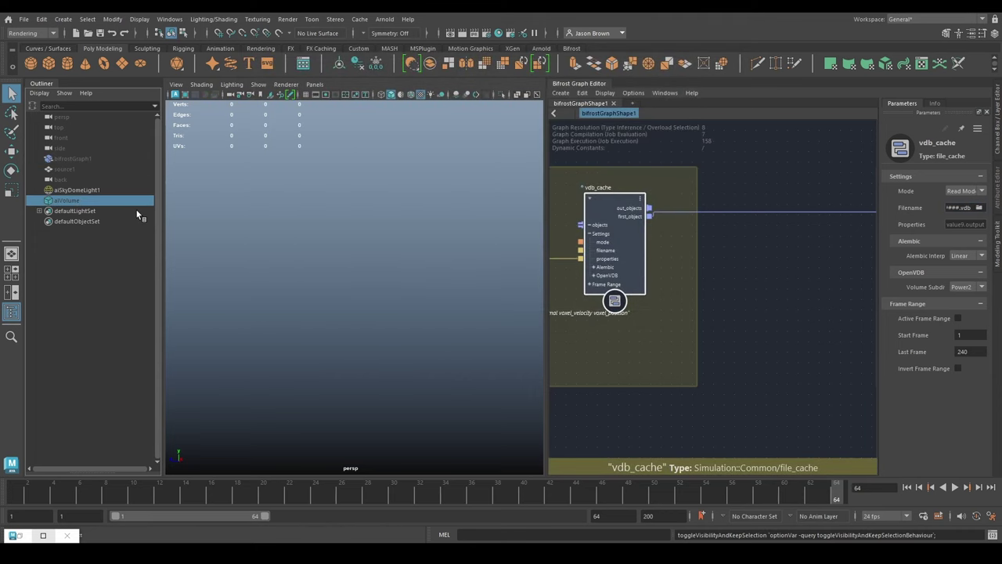
{"action": "left_click", "coordinate": [577, 84]}
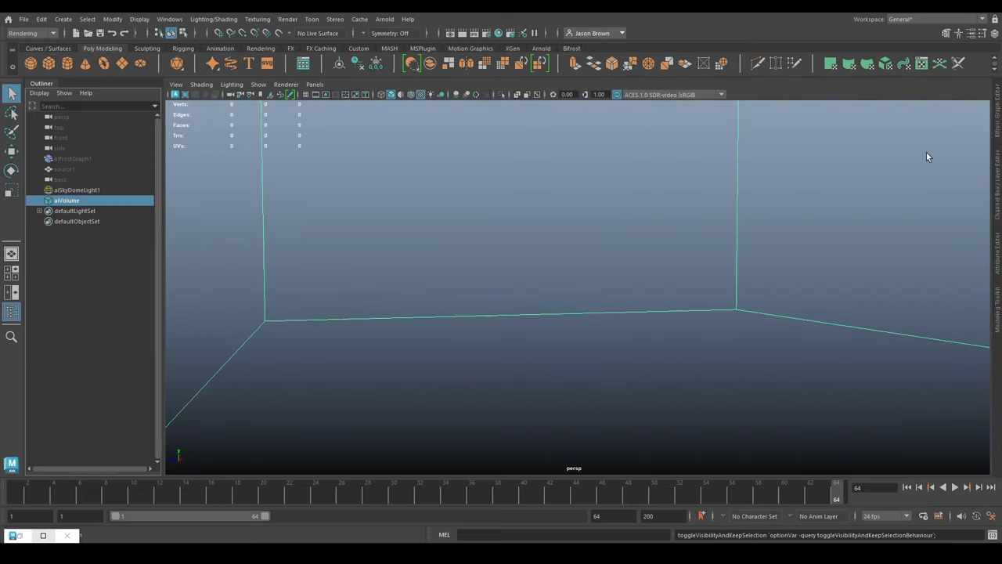
{"action": "left_click", "coordinate": [997, 252]}
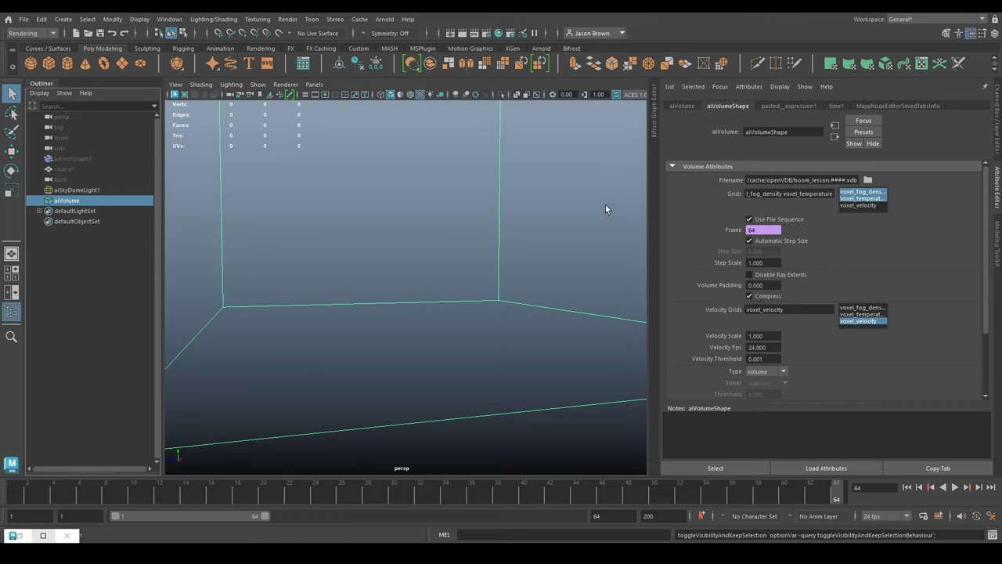
{"action": "scroll", "coordinate": [386, 241], "scroll_direction": "down", "scroll_amount": 5}
{"action": "middle_click_drag", "start_coordinate": [392, 227], "coordinate": [380, 282], "text": "alt"}
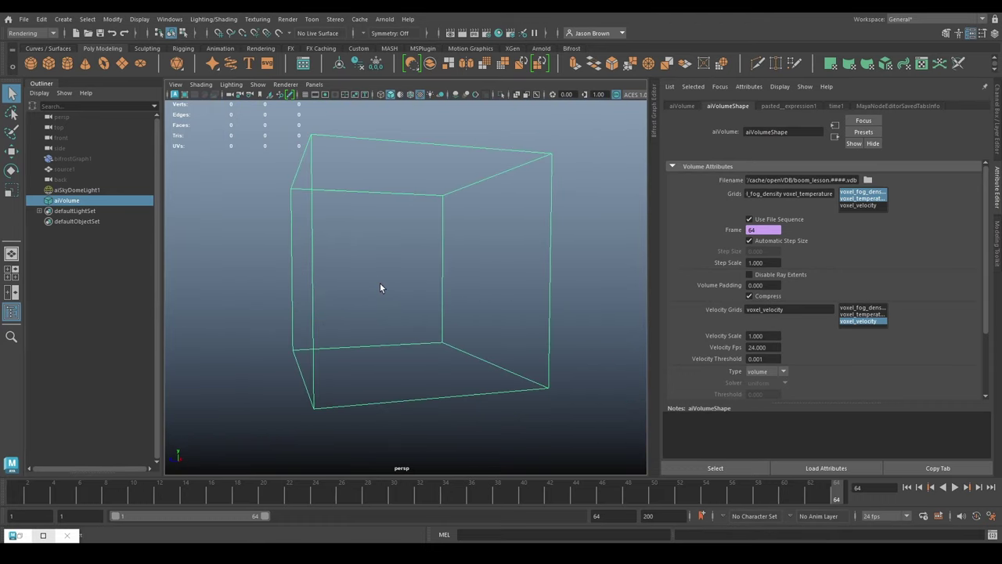
Step: Load boom_vol_attrs.0064.vdb from the cache/openVDB folder as the aiVolume's file
{"action": "left_click", "coordinate": [868, 180]}
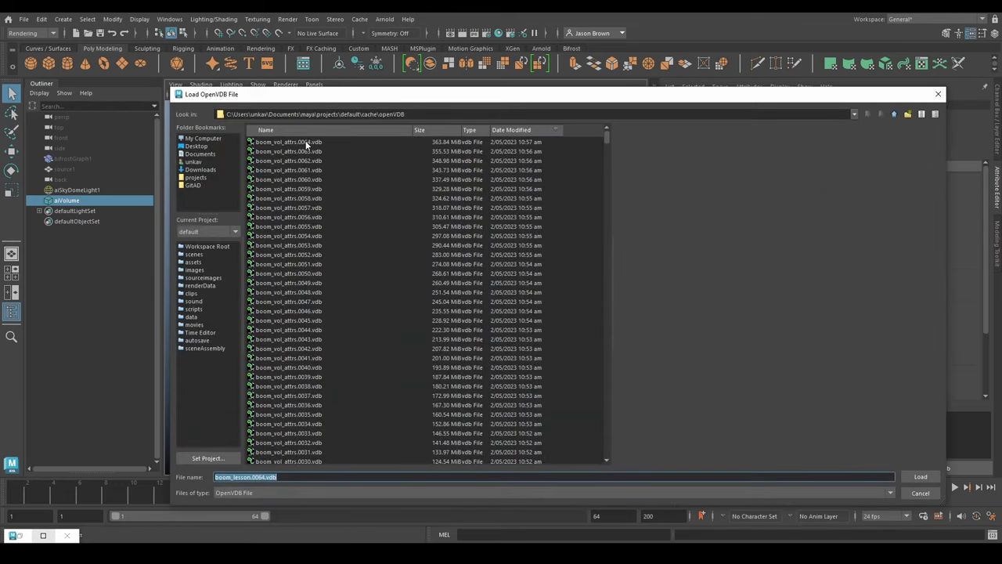
{"action": "left_click_drag", "start_coordinate": [365, 105], "coordinate": [361, 203]}
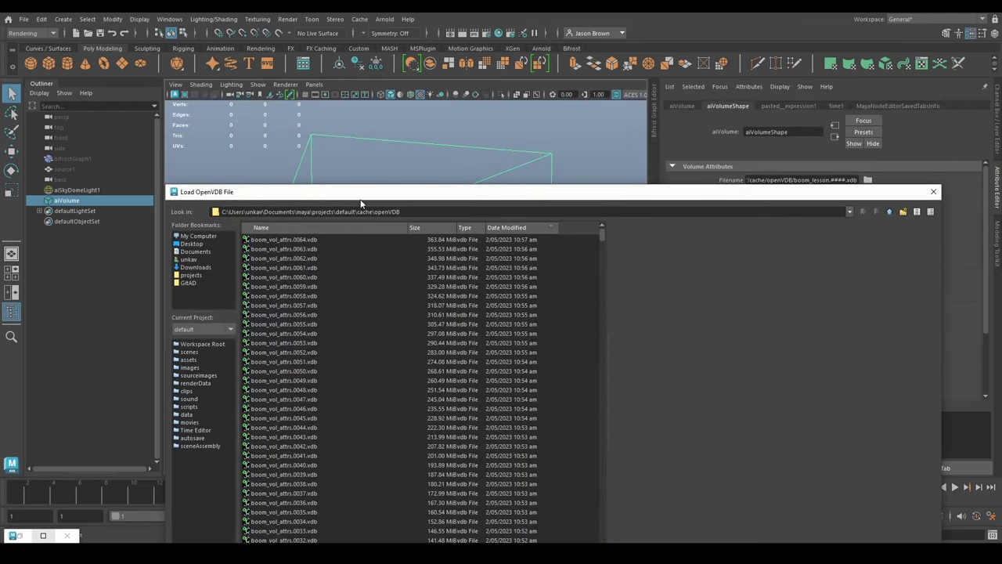
{"action": "left_click", "coordinate": [301, 240]}
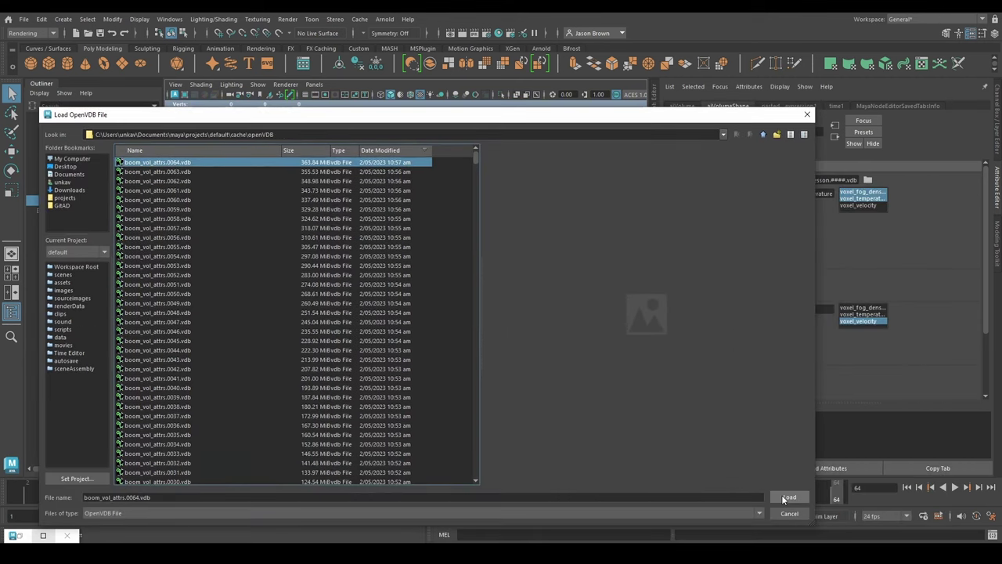
{"action": "left_click", "coordinate": [783, 496]}
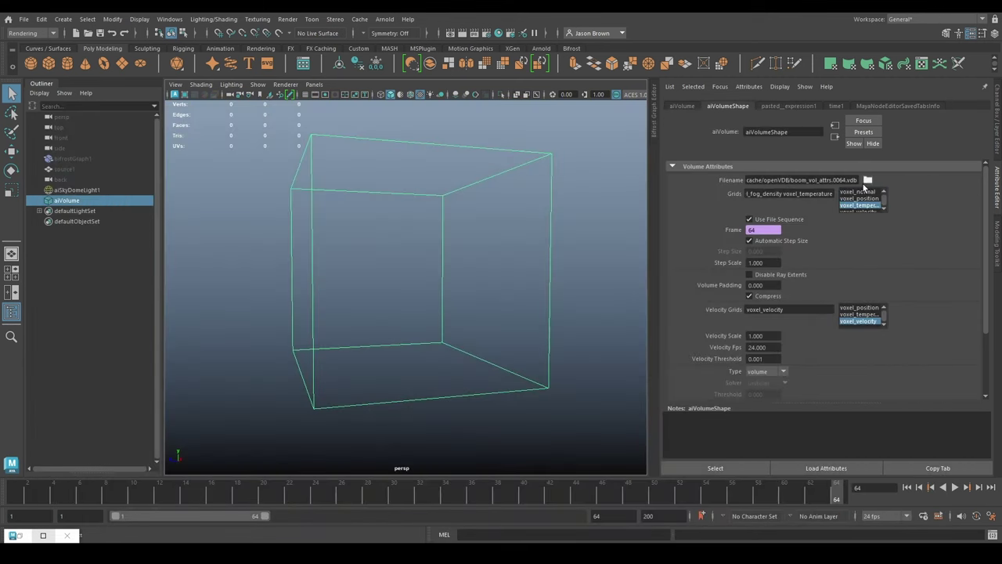
Step: Replace the frame number in the aiVolume's file name with #### so it reads boom_vol_attrs.####.vdb
{"action": "key", "text": "shift+Left"}
{"action": "key", "text": "shift+Left"}
{"action": "key", "text": "shift+Left"}
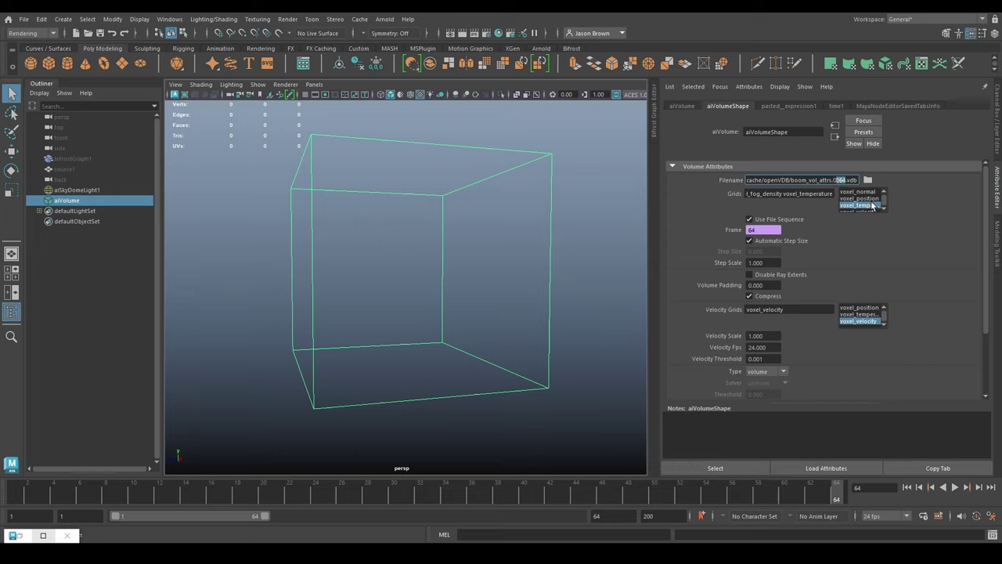
{"action": "type", "text": "####"}
{"action": "key", "text": "Return"}
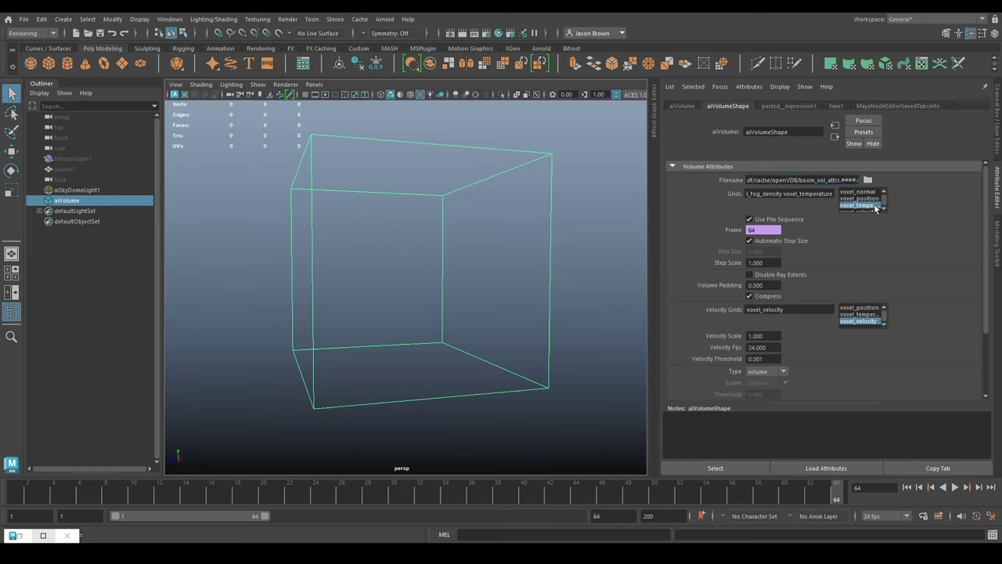
{"action": "scroll", "coordinate": [885, 203], "scroll_direction": "up", "scroll_amount": 1}
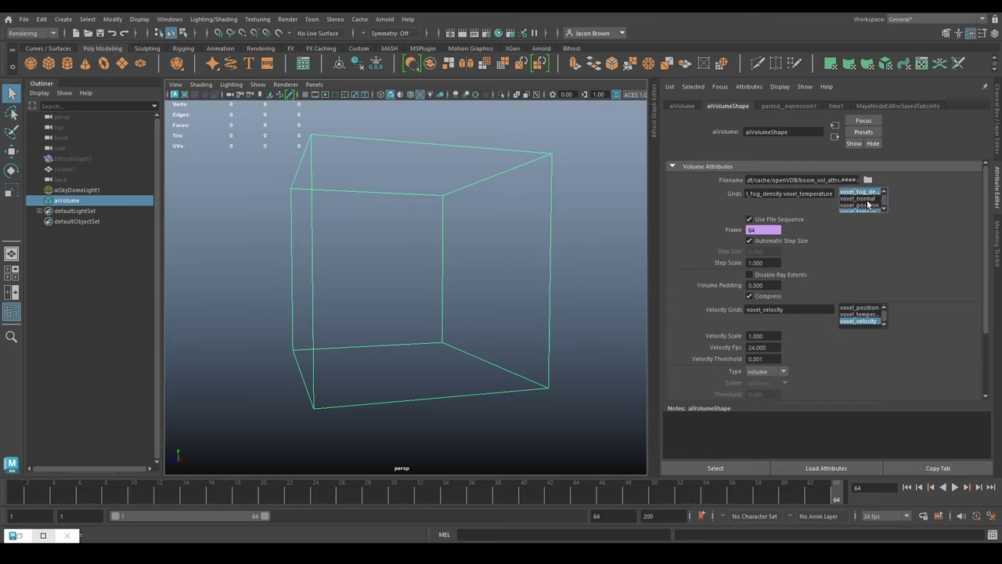
Step: Check the aiVolume's selected grids and render the explosion in the Arnold RenderView
{"action": "left_click", "coordinate": [883, 210]}
{"action": "left_click", "coordinate": [883, 210]}
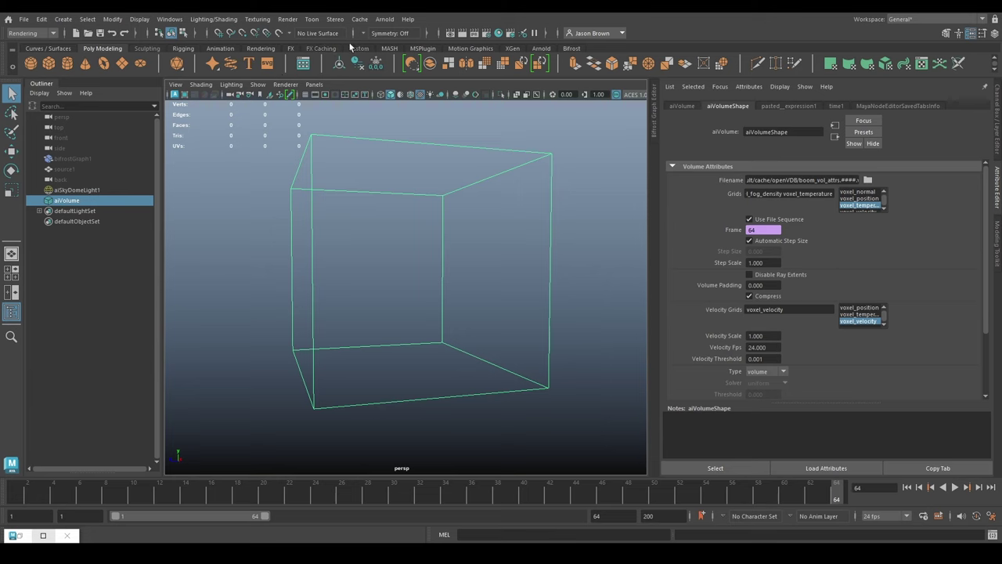
{"action": "left_click", "coordinate": [384, 18]}
{"action": "left_click", "coordinate": [421, 50]}
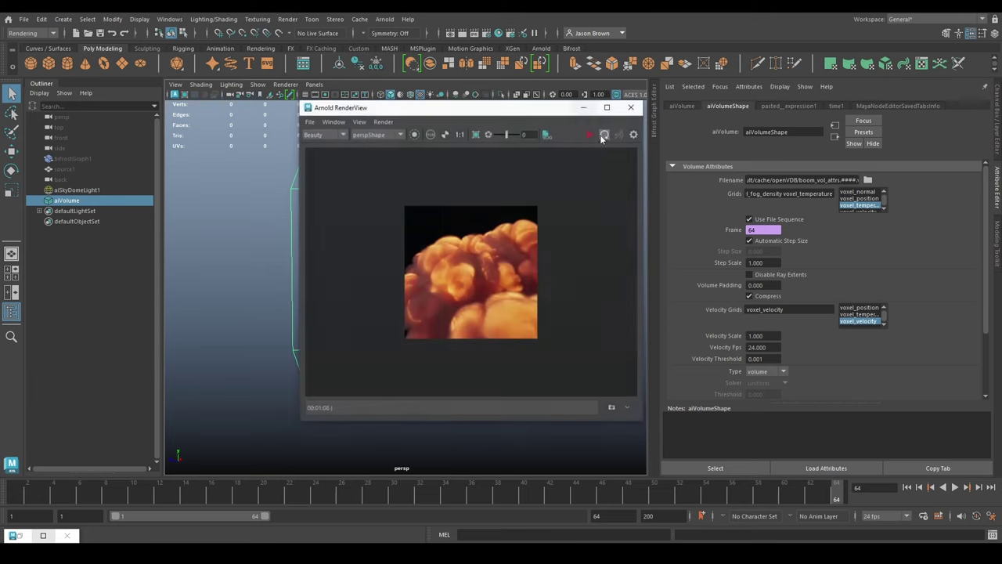
{"action": "left_click", "coordinate": [605, 134]}
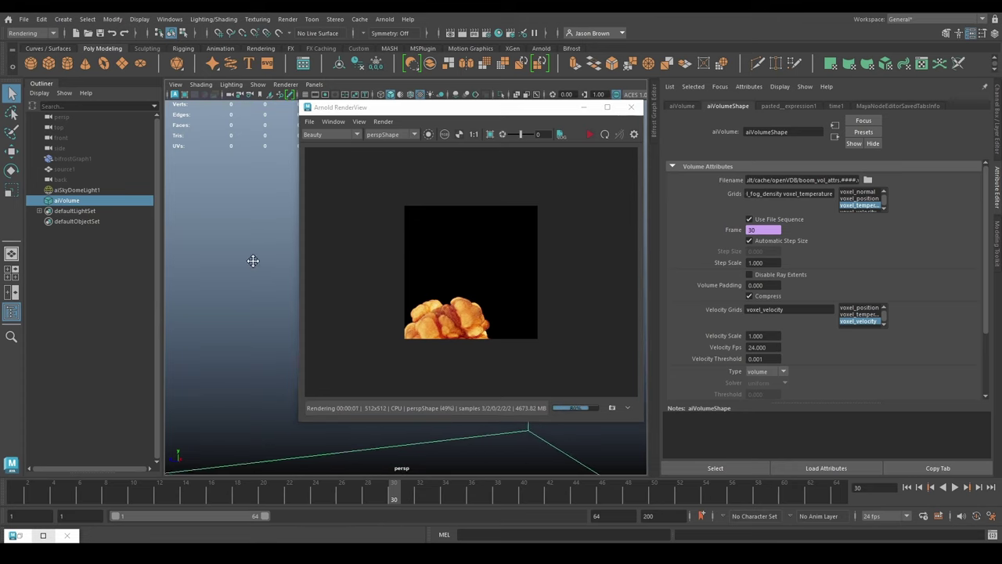
Step: Rerender the reframed explosion at frame 30 and review the available AOVs and the volume's selected grids
{"action": "left_click", "coordinate": [605, 134]}
{"action": "middle_click_drag", "start_coordinate": [243, 262], "coordinate": [259, 118], "text": "alt"}
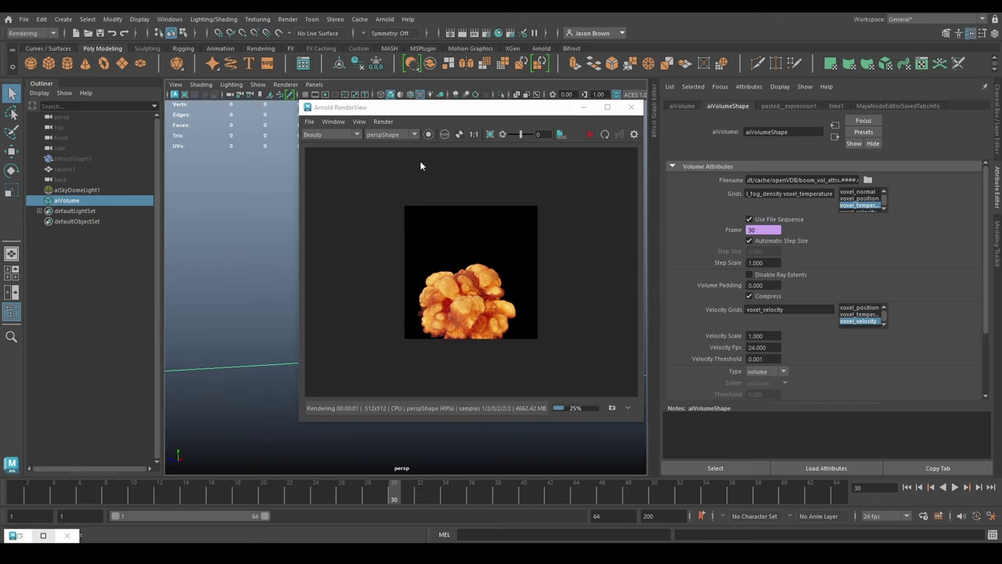
{"action": "left_click", "coordinate": [605, 135]}
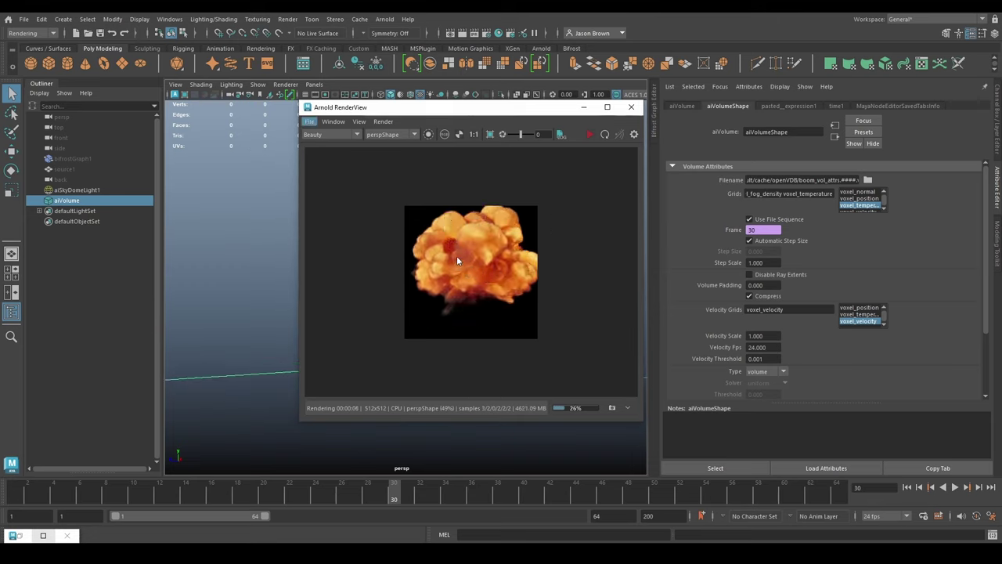
{"action": "left_click", "coordinate": [322, 134]}
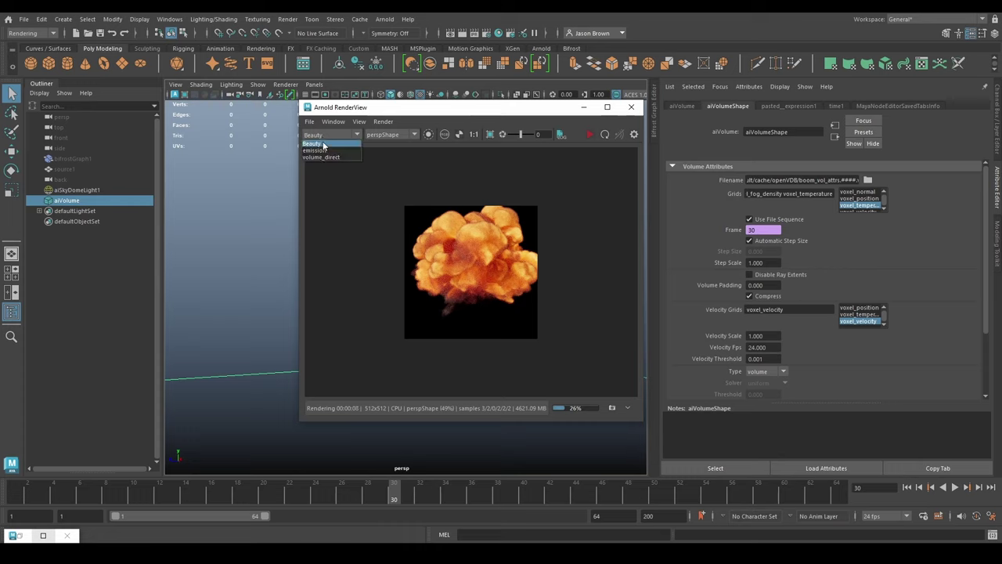
{"action": "left_click", "coordinate": [398, 107]}
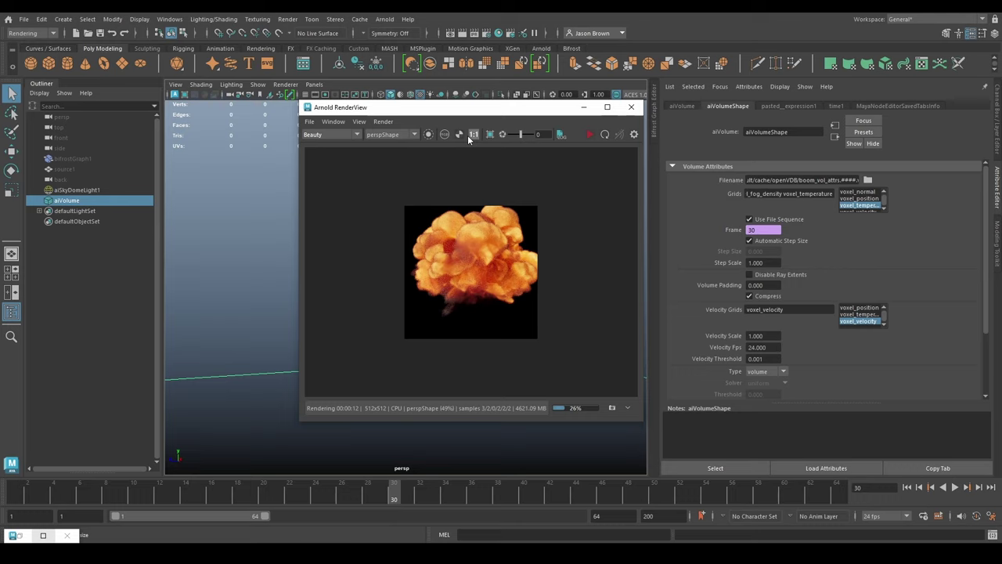
{"action": "left_click_drag", "start_coordinate": [471, 108], "coordinate": [397, 117]}
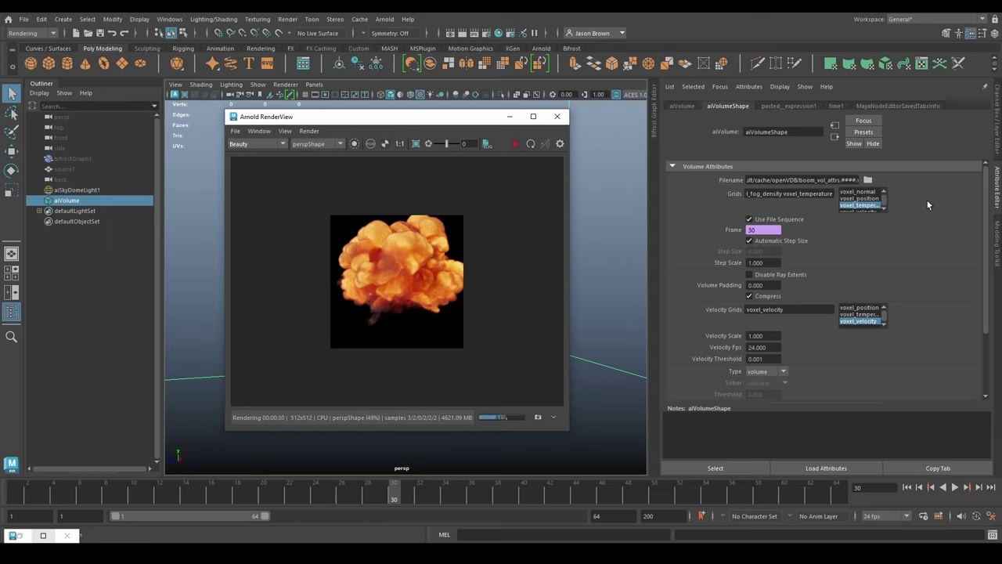
{"action": "scroll", "coordinate": [865, 202], "scroll_direction": "up", "scroll_amount": 1}
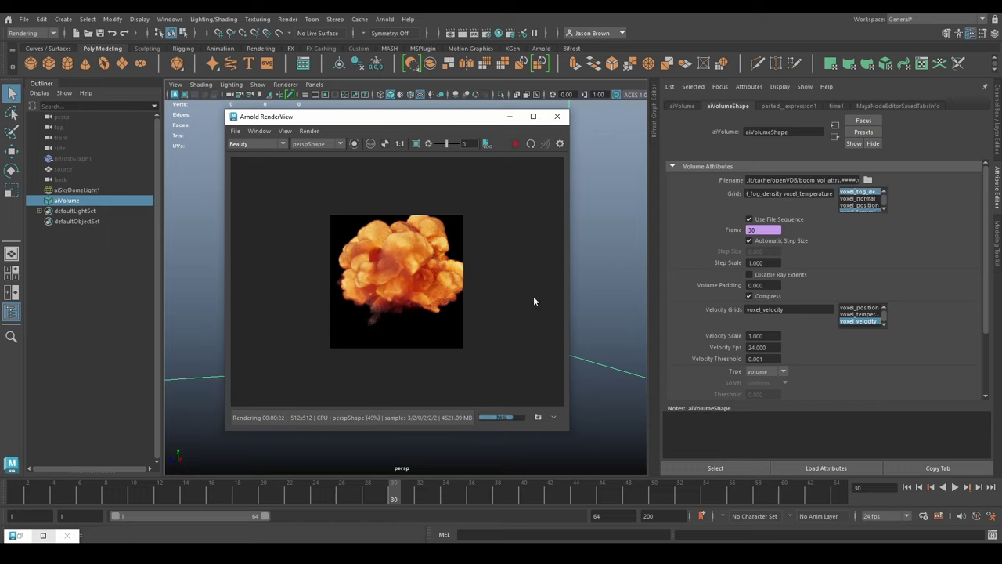
Step: Open the Hypershade and inspect the emission channel and density channel of voxel_normal_shader
{"action": "left_click", "coordinate": [499, 34]}
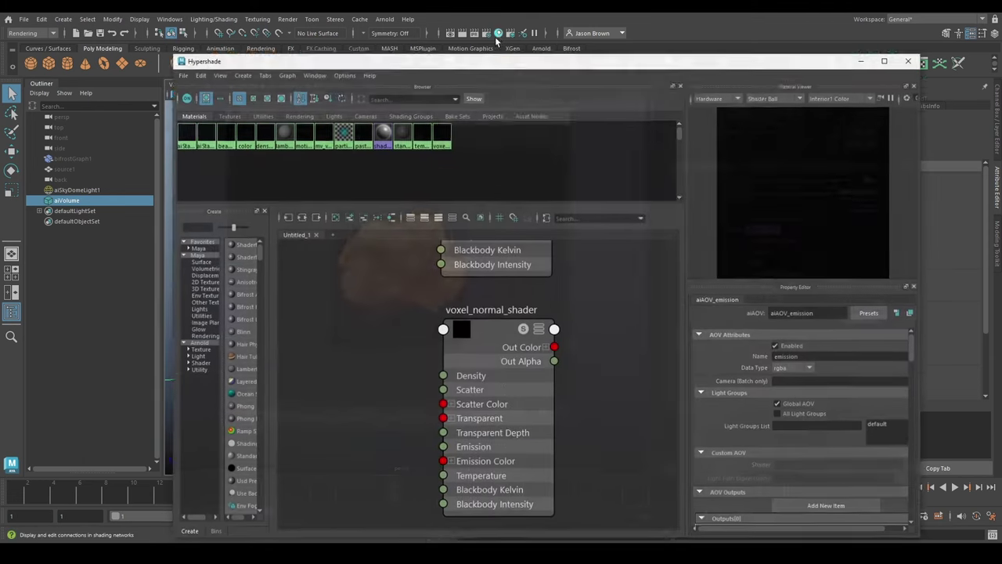
{"action": "scroll", "coordinate": [594, 333], "scroll_direction": "down", "scroll_amount": 5}
{"action": "left_click", "coordinate": [531, 310]}
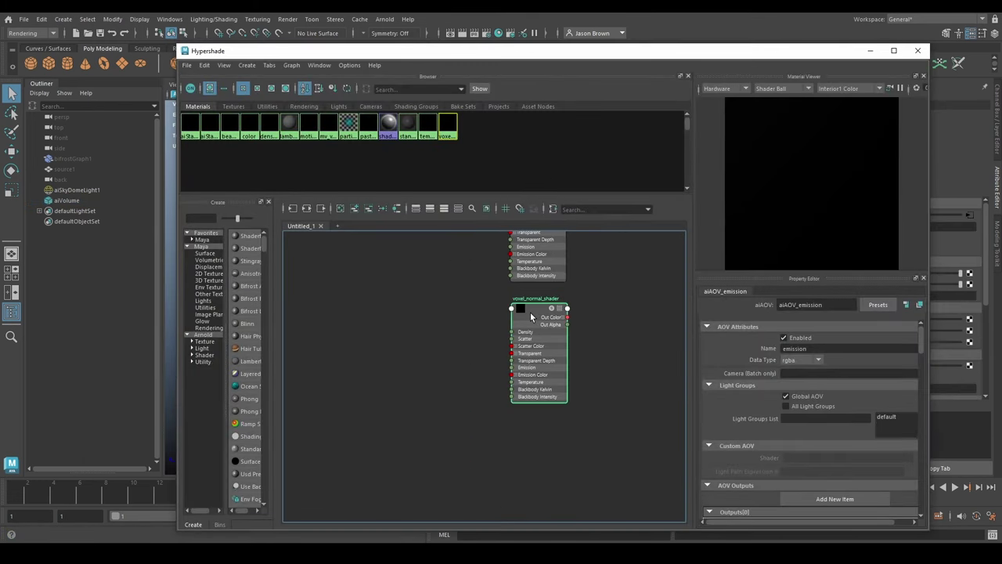
{"action": "left_click_drag", "start_coordinate": [837, 430], "coordinate": [732, 428]}
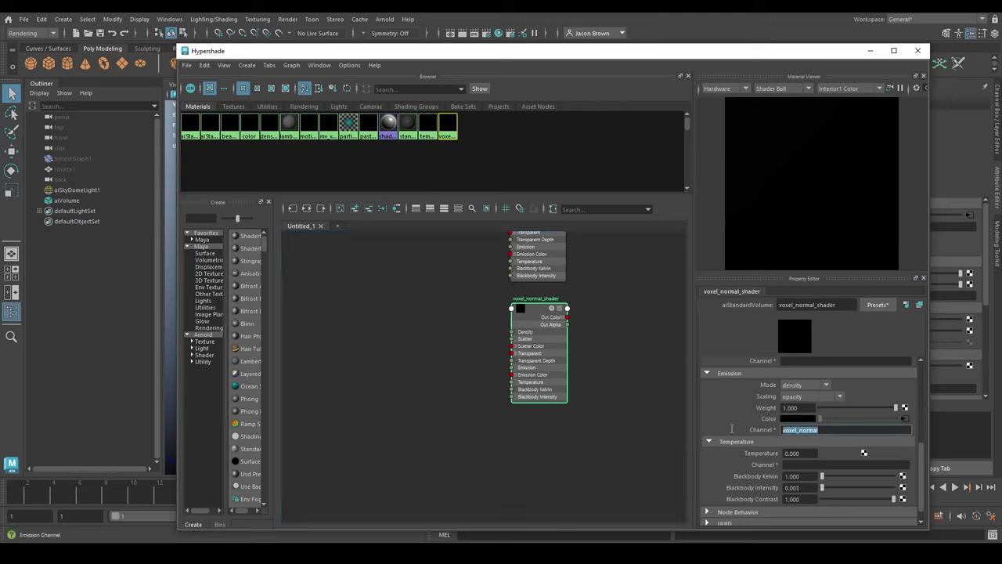
{"action": "left_click", "coordinate": [725, 401]}
{"action": "left_click_drag", "start_coordinate": [920, 455], "coordinate": [928, 366]}
{"action": "double_click", "coordinate": [806, 387]}
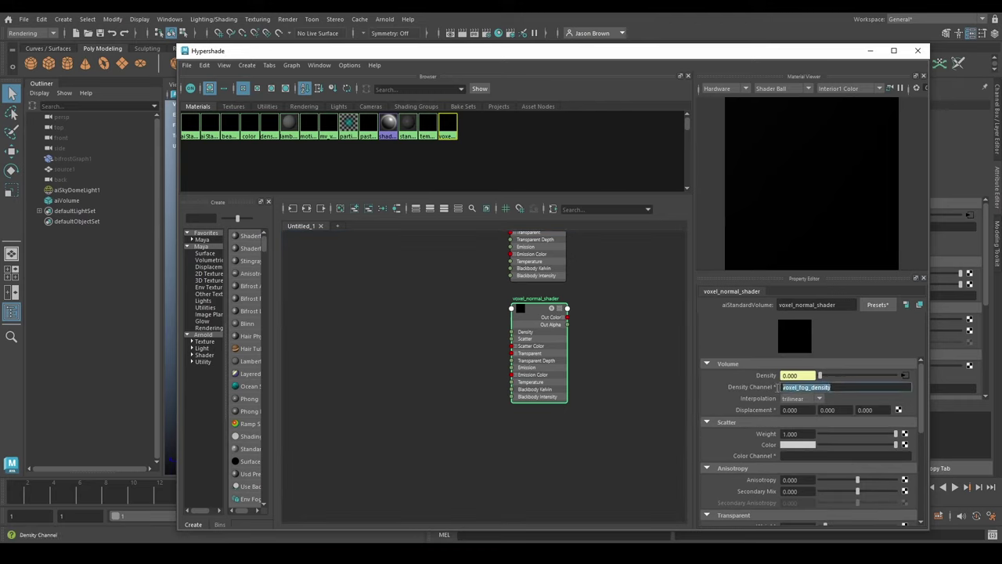
Step: Graph voxel_normal_shader's network, assign the shader to aiVolume and minimize the Hypershade
{"action": "left_click", "coordinate": [629, 361]}
{"action": "left_click_drag", "start_coordinate": [599, 57], "coordinate": [527, 69]}
{"action": "left_click", "coordinate": [518, 135]}
{"action": "left_click", "coordinate": [519, 134]}
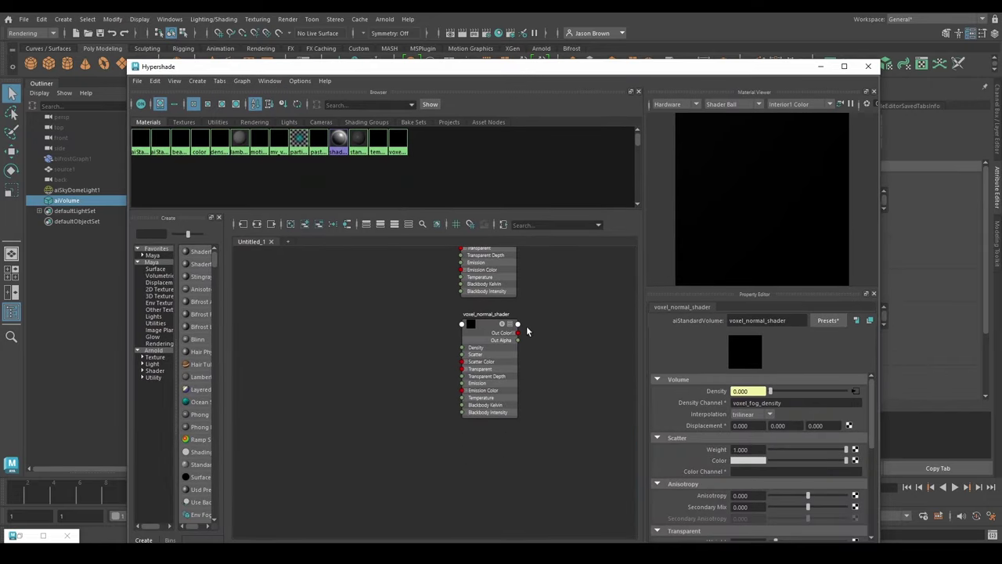
{"action": "right_click_drag", "start_coordinate": [488, 328], "coordinate": [482, 295]}
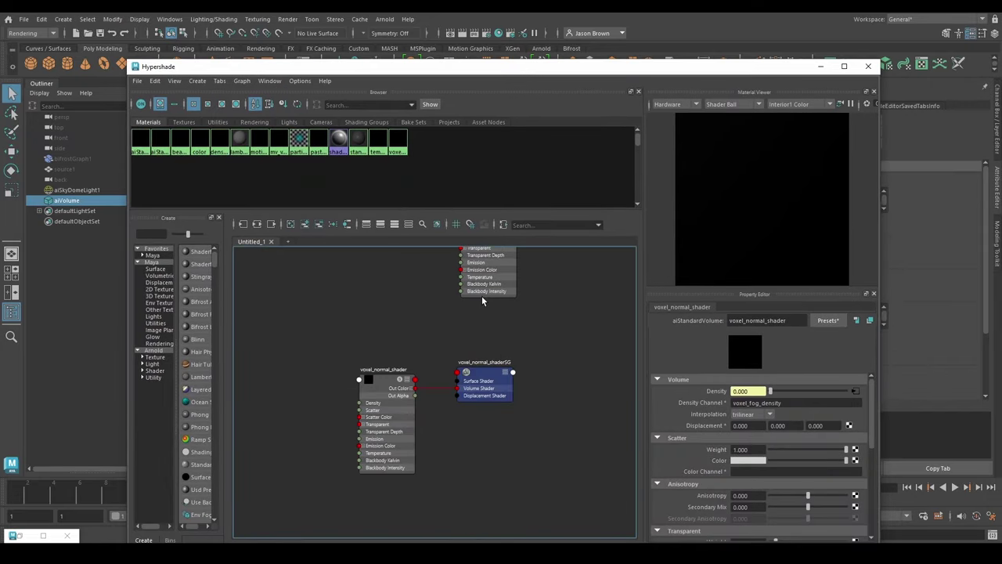
{"action": "right_click_drag", "start_coordinate": [414, 368], "coordinate": [470, 438]}
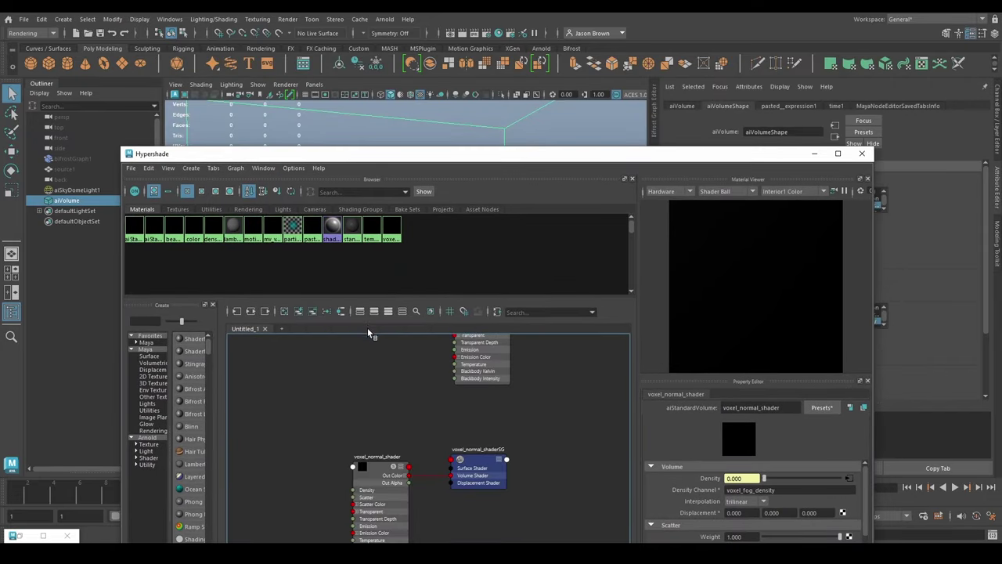
{"action": "left_click", "coordinate": [916, 250]}
{"action": "left_click", "coordinate": [814, 154]}
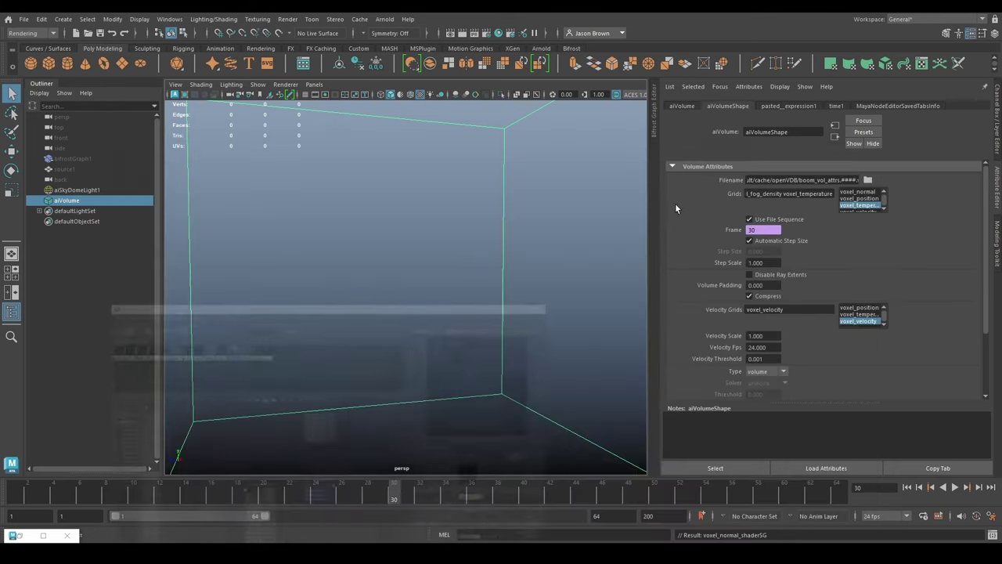
Step: Set the aiVolume's grids to voxel_fog_density and voxel_normal, keeping voxel_velocity as the velocity grid
{"action": "left_click", "coordinate": [884, 192]}
{"action": "left_click", "coordinate": [864, 192]}
{"action": "left_click", "coordinate": [861, 199], "text": "ctrl"}
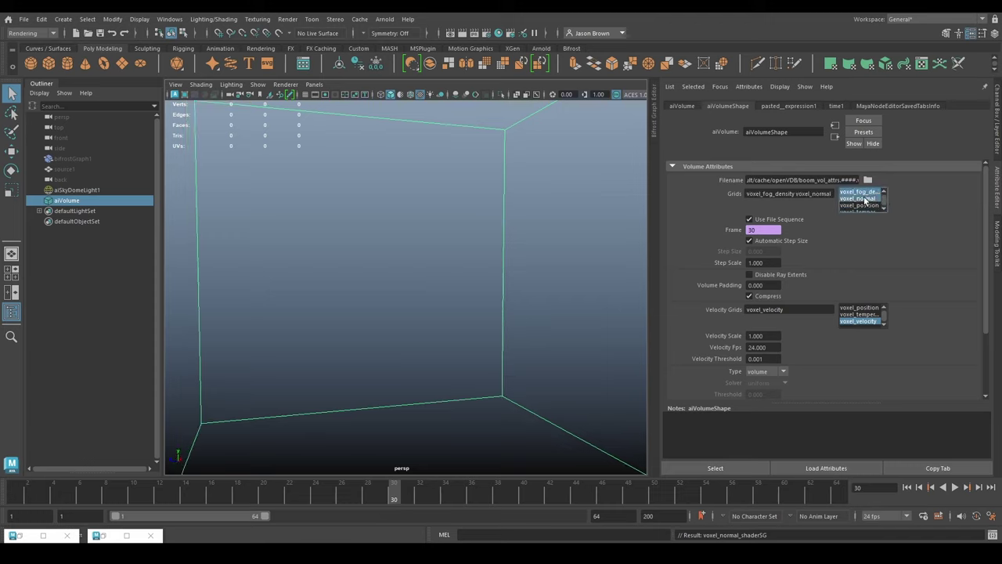
{"action": "left_click", "coordinate": [857, 322], "text": "ctrl"}
{"action": "key", "text": "BackSpace"}
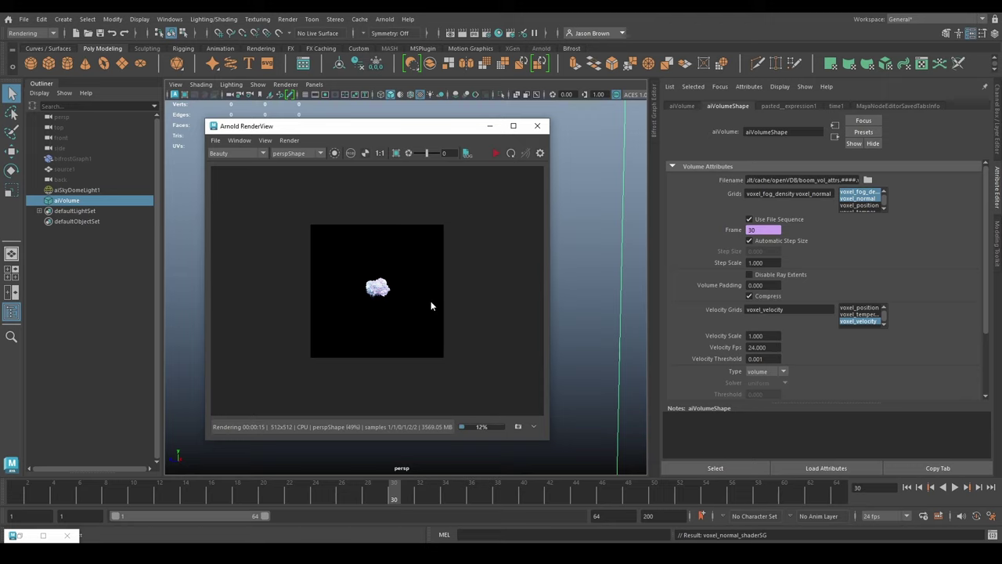
Step: Minimize the Arnold RenderView and switch the viewport to the front orthographic camera
{"action": "left_click", "coordinate": [490, 126]}
{"action": "left_click", "coordinate": [314, 83]}
{"action": "mouse_move", "coordinate": [326, 98]}
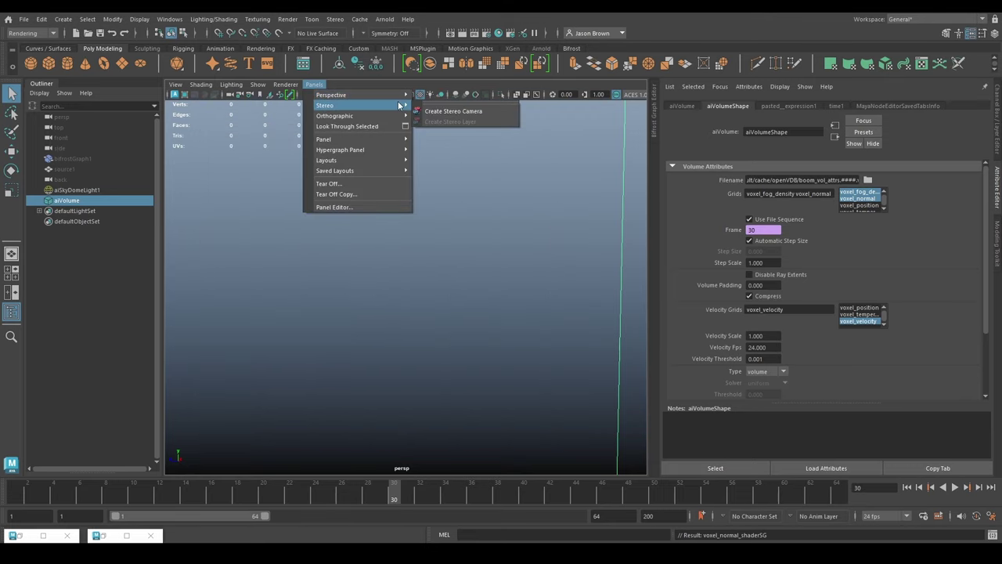
{"action": "mouse_move", "coordinate": [362, 116]}
{"action": "left_click", "coordinate": [431, 127]}
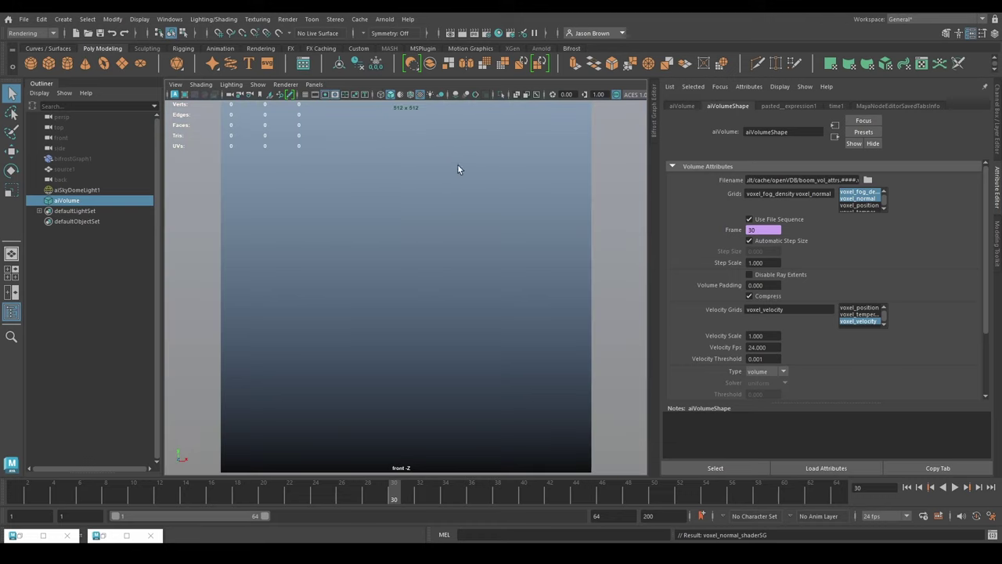
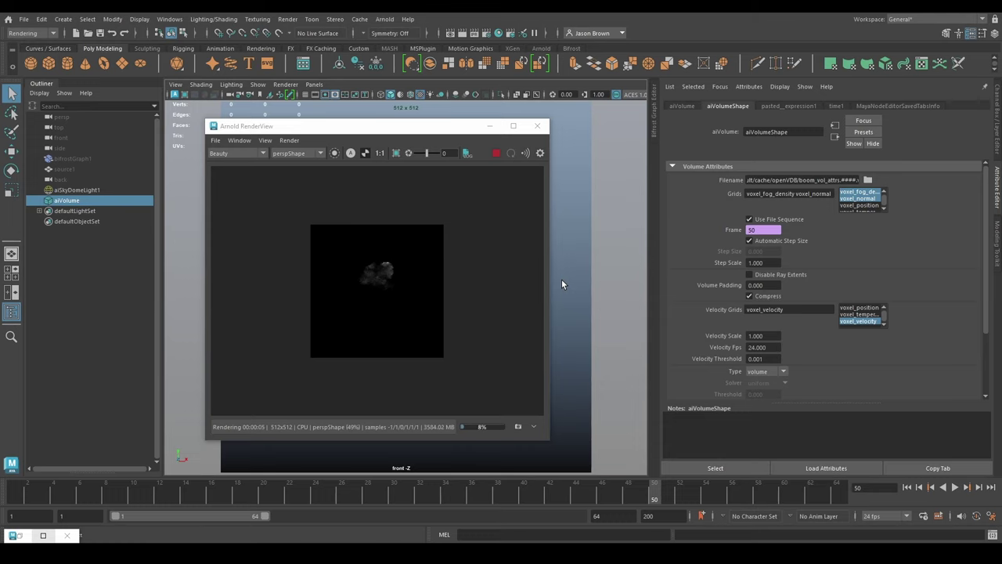
Step: Move the Arnold RenderView aside to uncover the viewport and set its render camera to frontShape
{"action": "left_click_drag", "start_coordinate": [462, 129], "coordinate": [311, 144]}
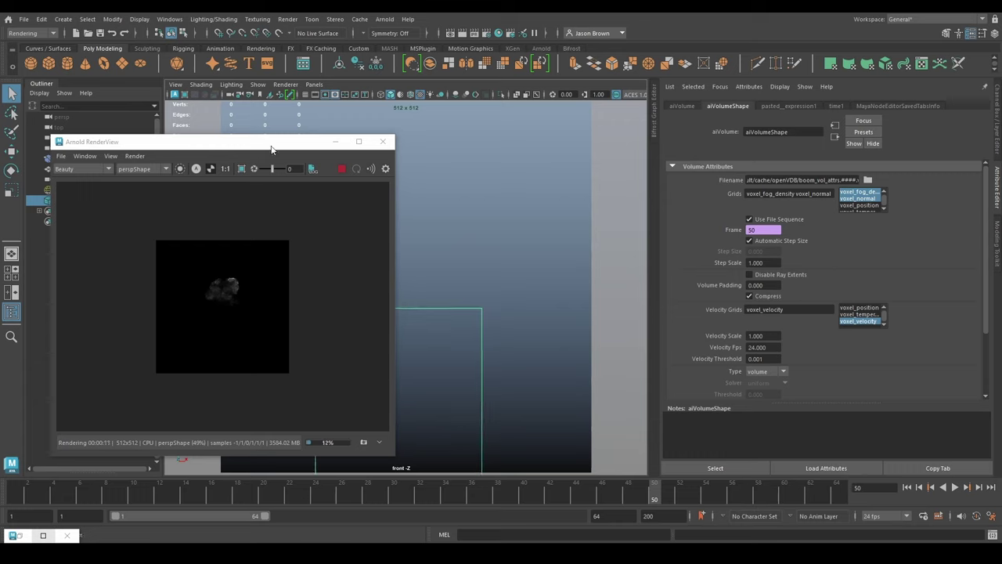
{"action": "mouse_move", "coordinate": [272, 149]}
{"action": "left_mouse_down"}
{"action": "mouse_move", "coordinate": [264, 145]}
{"action": "mouse_move", "coordinate": [277, 147]}
{"action": "left_mouse_up"}
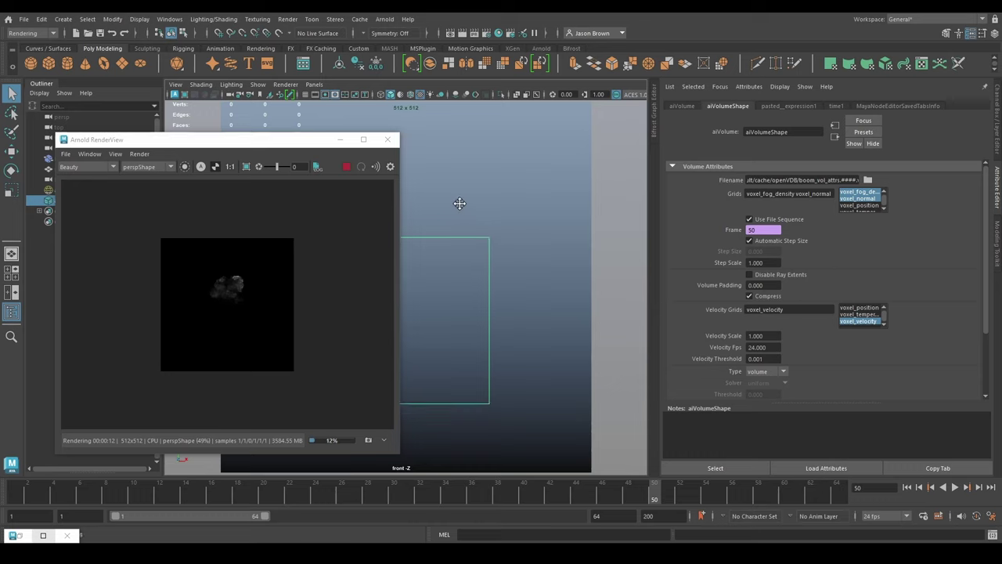
{"action": "left_click", "coordinate": [146, 167]}
{"action": "left_click", "coordinate": [139, 179]}
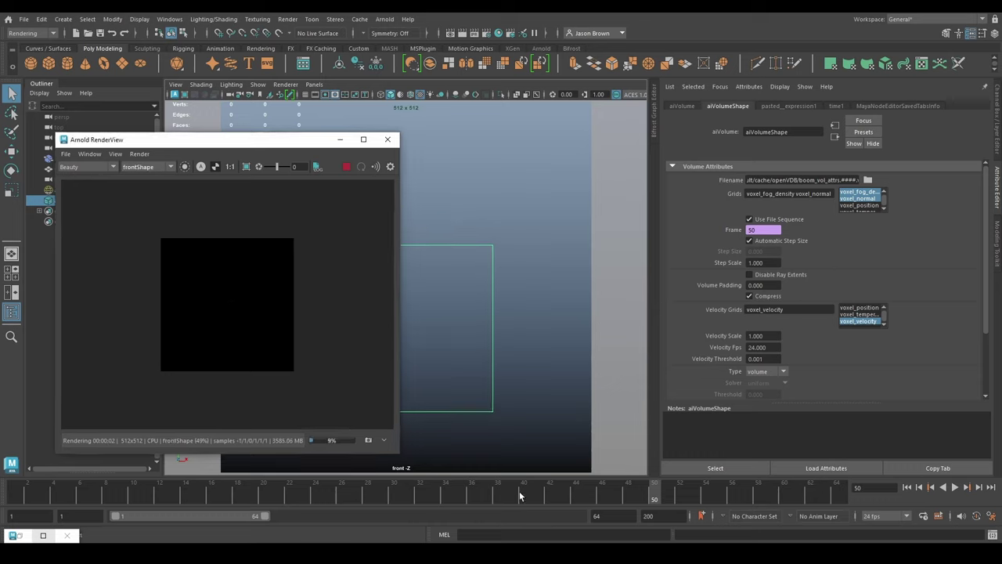
Step: Preview the front-camera render at frames 40, 30, 44, 50 and 58, keeping the explosion framed
{"action": "left_click", "coordinate": [524, 493]}
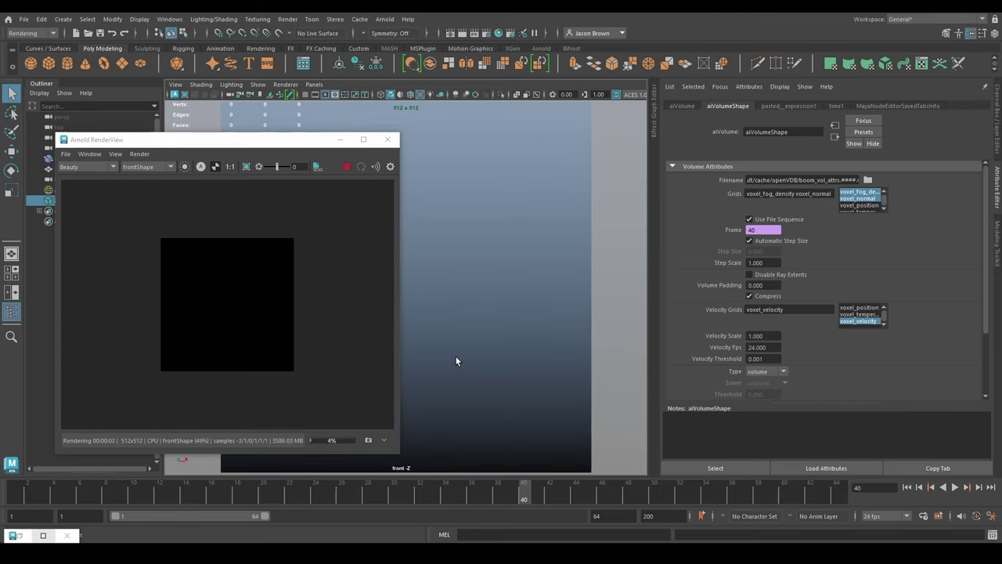
{"action": "left_click", "coordinate": [395, 494]}
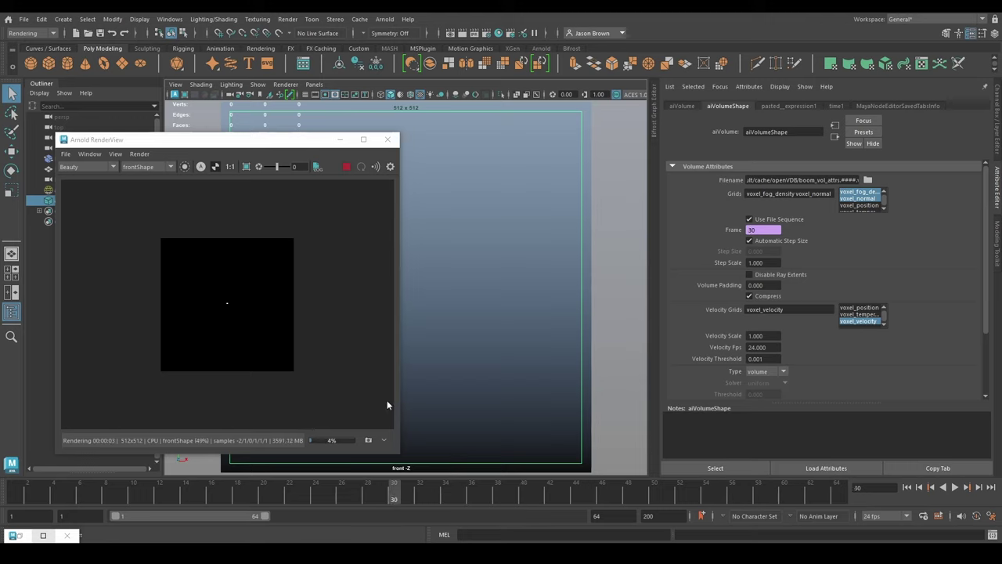
{"action": "scroll", "coordinate": [233, 306], "scroll_direction": "up", "scroll_amount": 3}
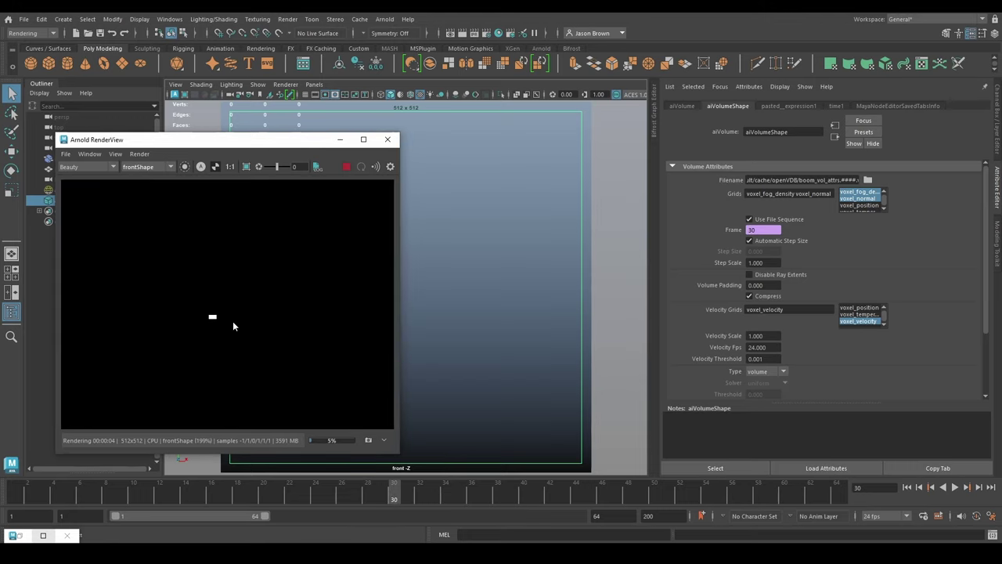
{"action": "scroll", "coordinate": [235, 306], "scroll_direction": "down", "scroll_amount": 3}
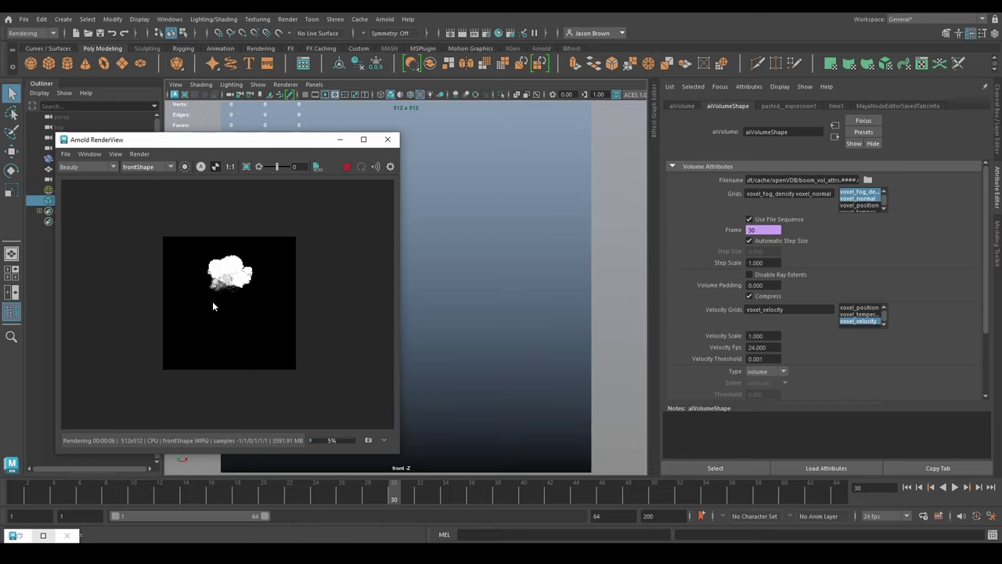
{"action": "left_click", "coordinate": [523, 493]}
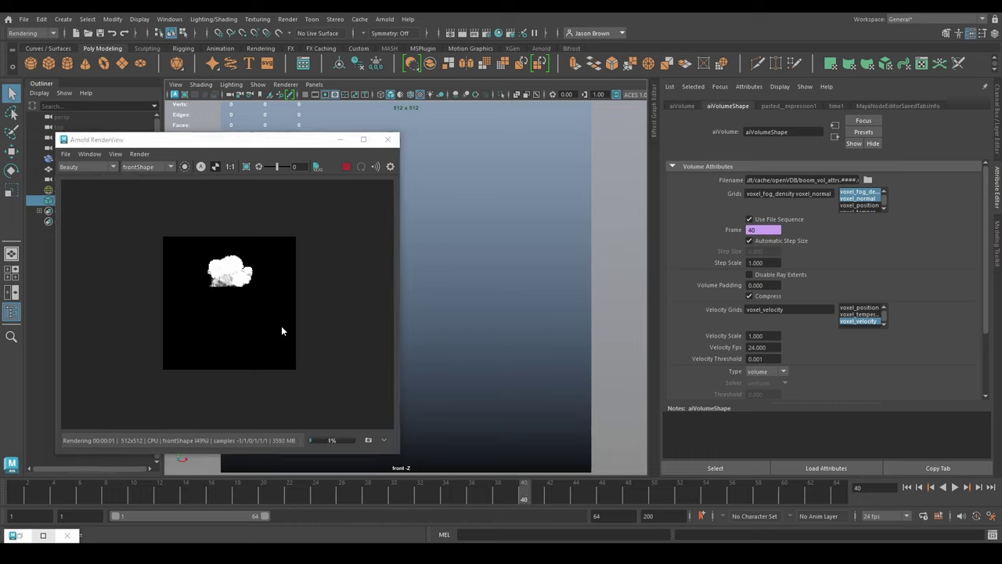
{"action": "left_click", "coordinate": [574, 493]}
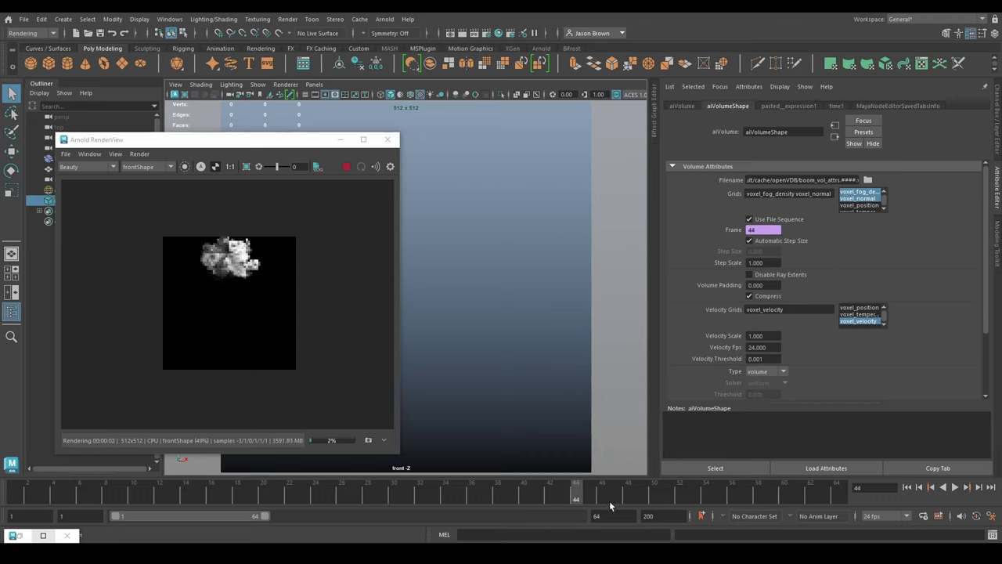
{"action": "middle_click_drag", "start_coordinate": [470, 327], "coordinate": [471, 351], "text": "alt"}
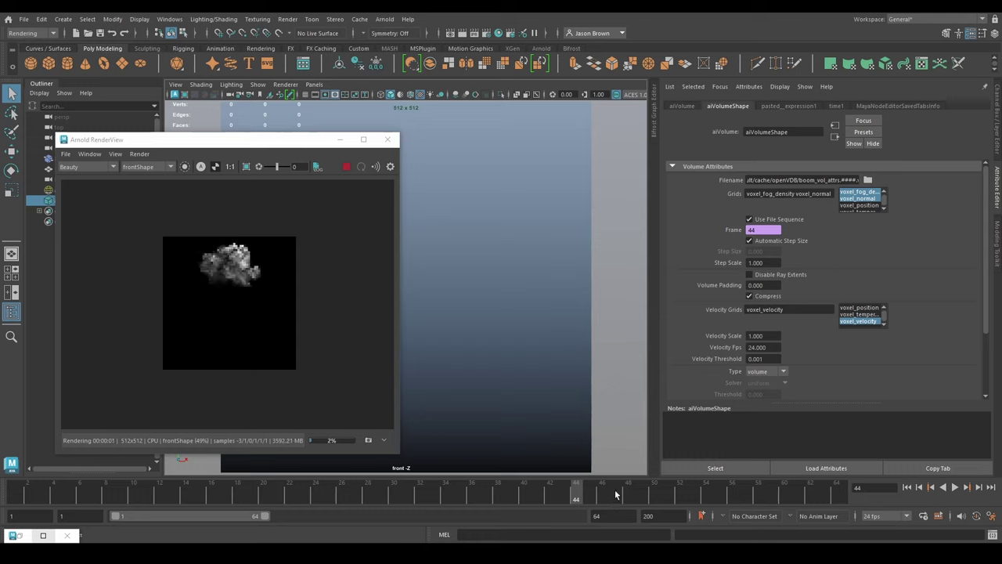
{"action": "left_click", "coordinate": [654, 494]}
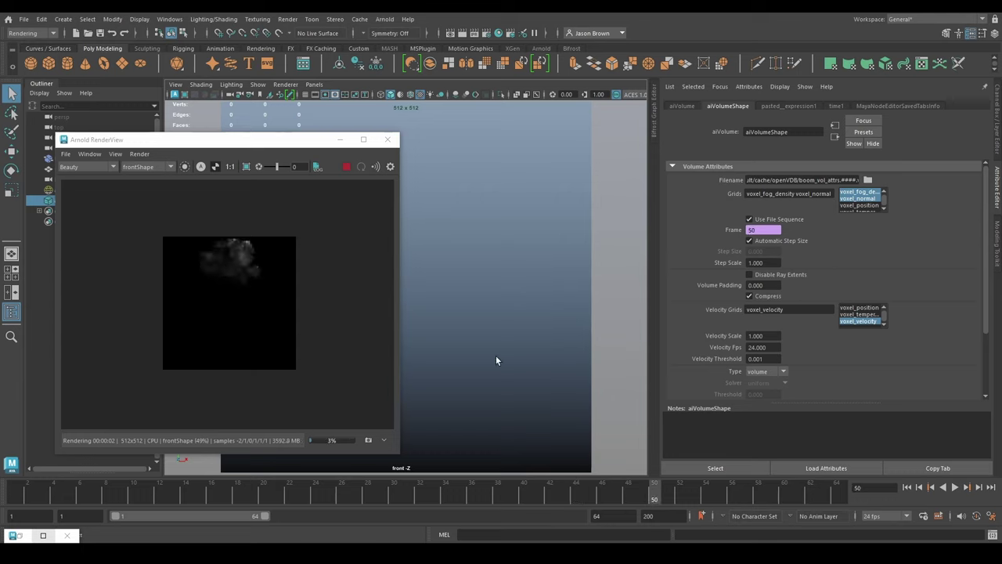
{"action": "middle_click_drag", "start_coordinate": [497, 358], "coordinate": [473, 346], "text": "alt"}
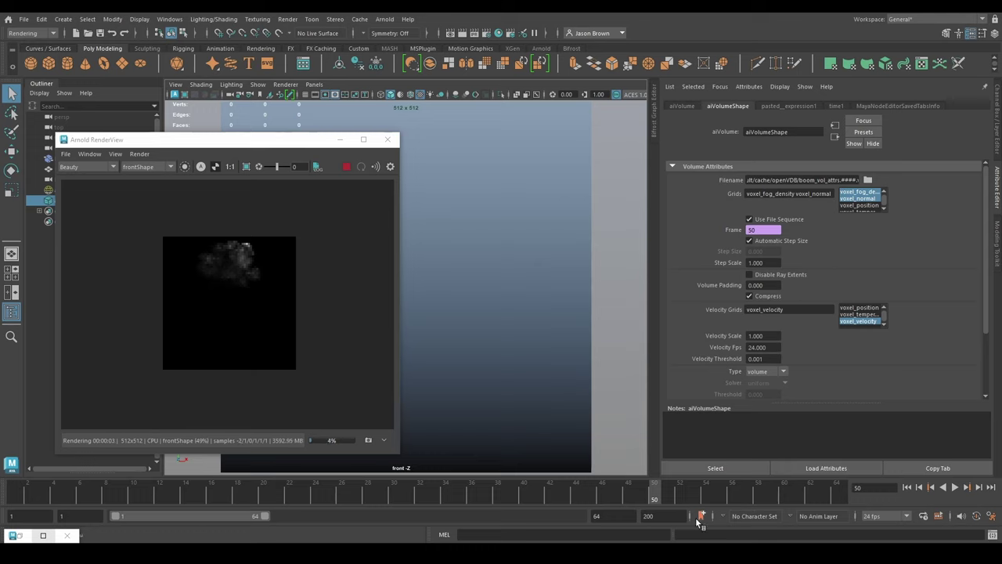
{"action": "left_click", "coordinate": [755, 497]}
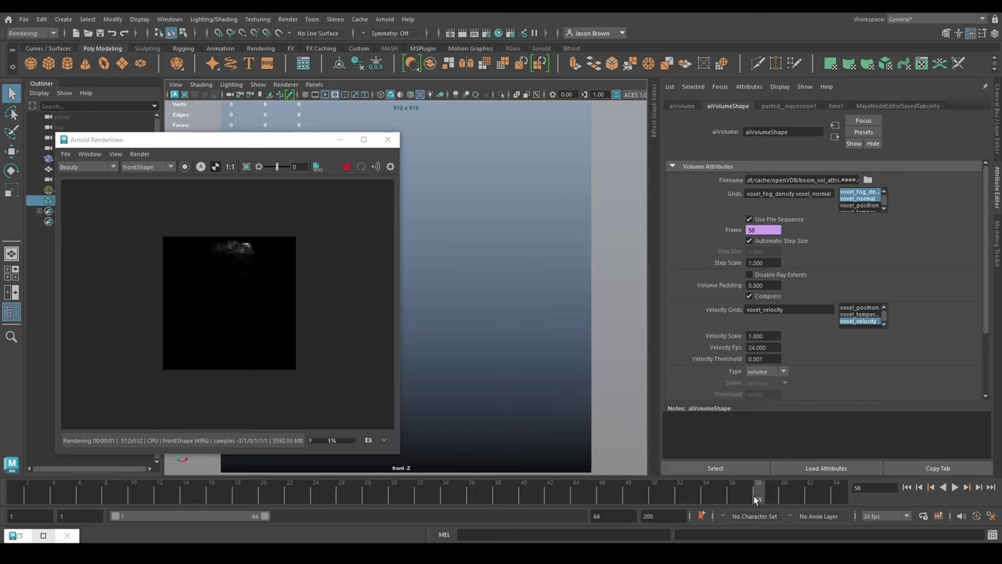
Step: Preview the front-camera render at frames 54, 2, 8, 44 and 52, and stop and minimize the Arnold RenderView
{"action": "left_click", "coordinate": [707, 498]}
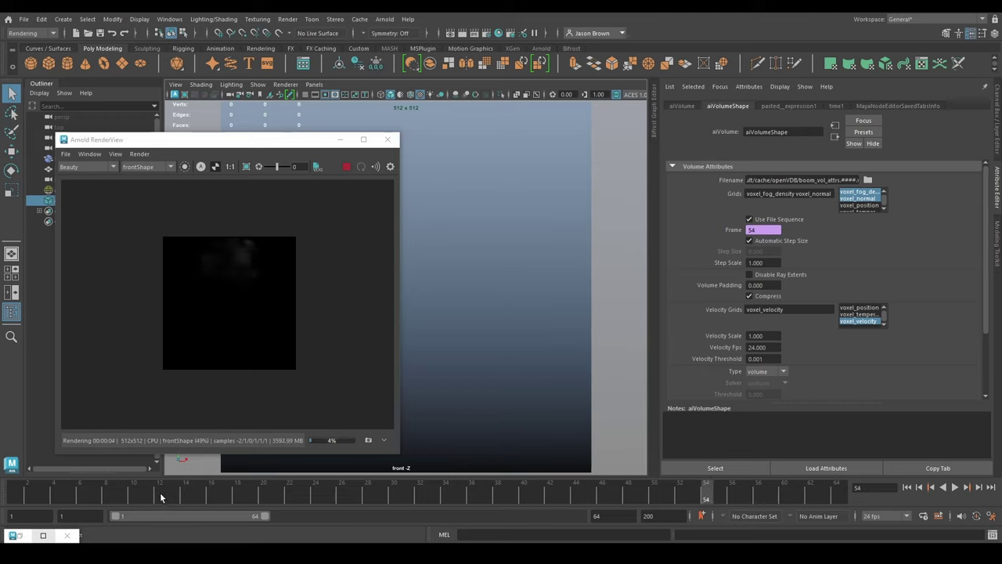
{"action": "left_click", "coordinate": [29, 497]}
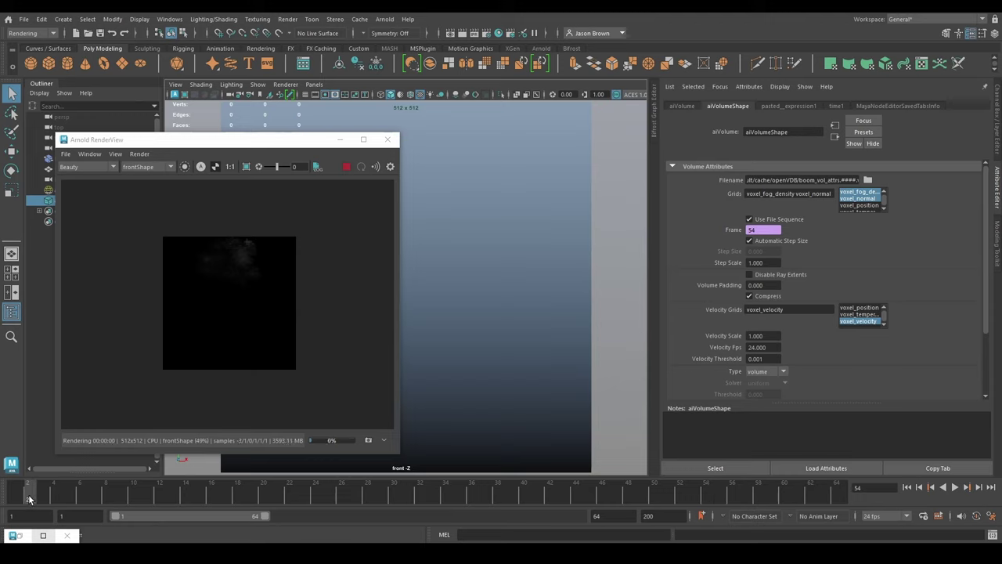
{"action": "left_click", "coordinate": [106, 496]}
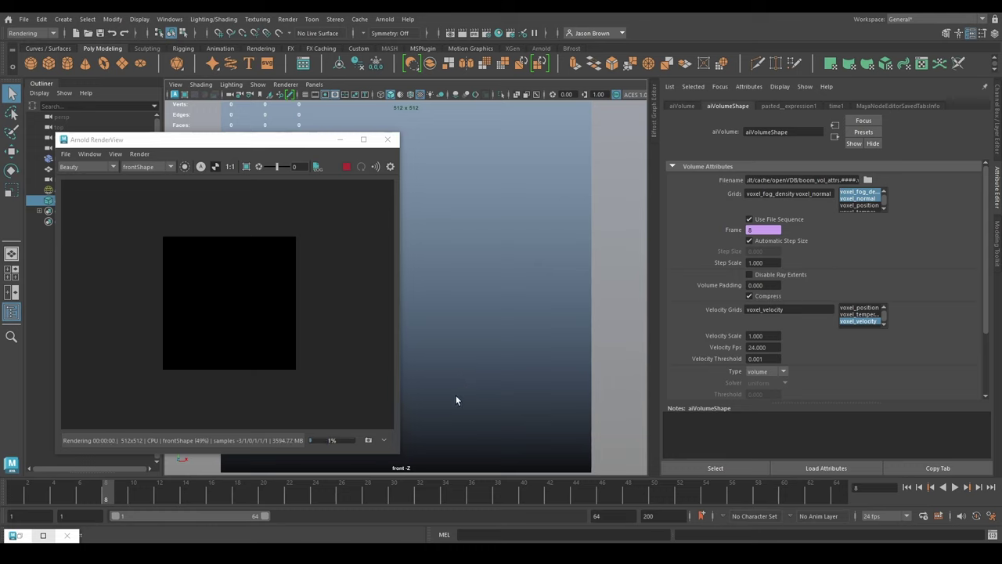
{"action": "left_click", "coordinate": [572, 503]}
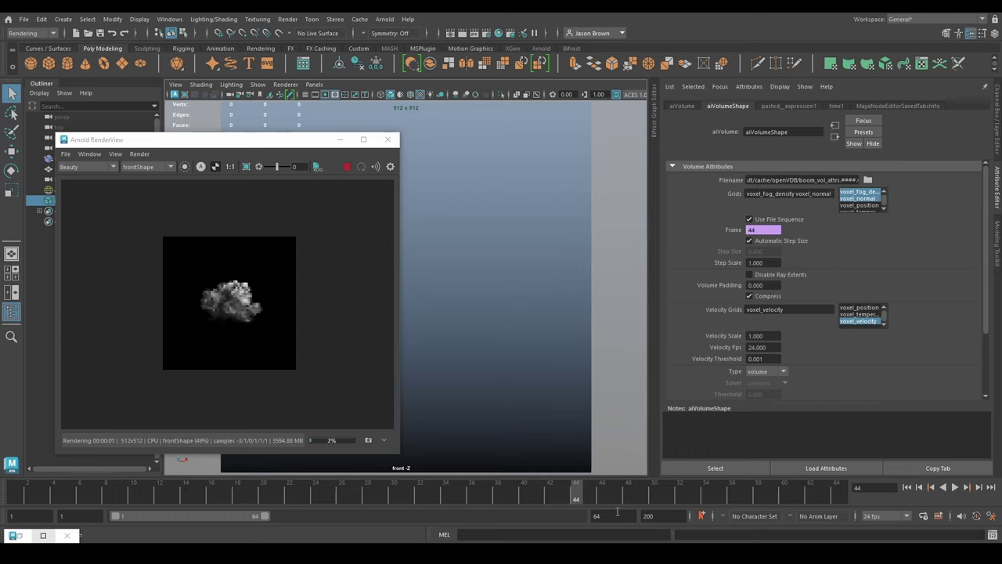
{"action": "left_click", "coordinate": [678, 496]}
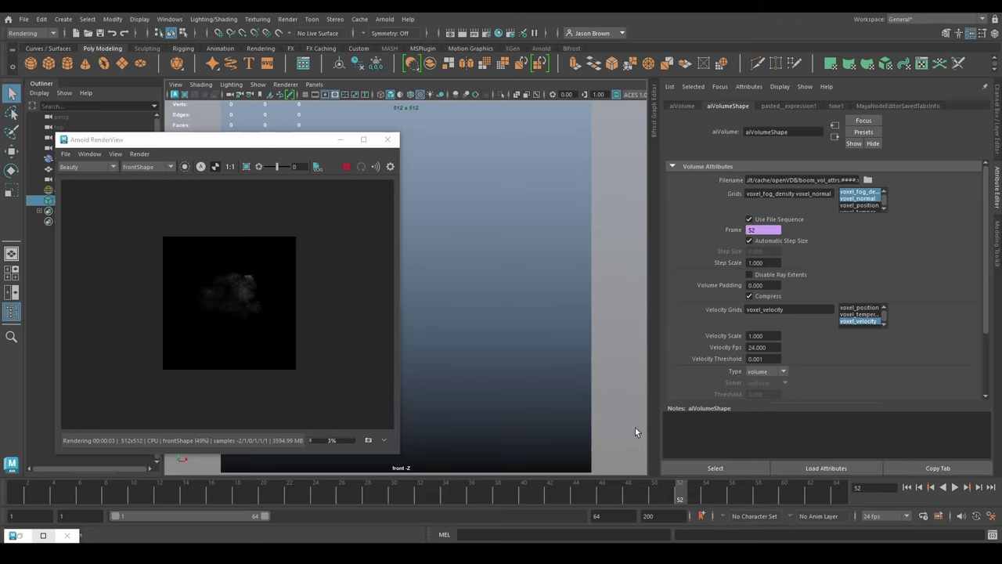
{"action": "left_click", "coordinate": [349, 169]}
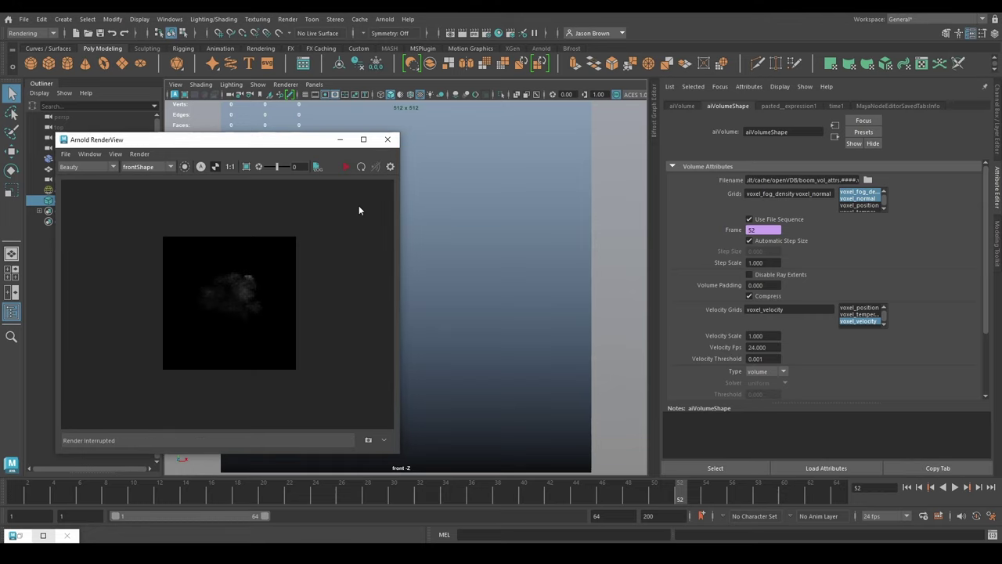
{"action": "left_click", "coordinate": [341, 139]}
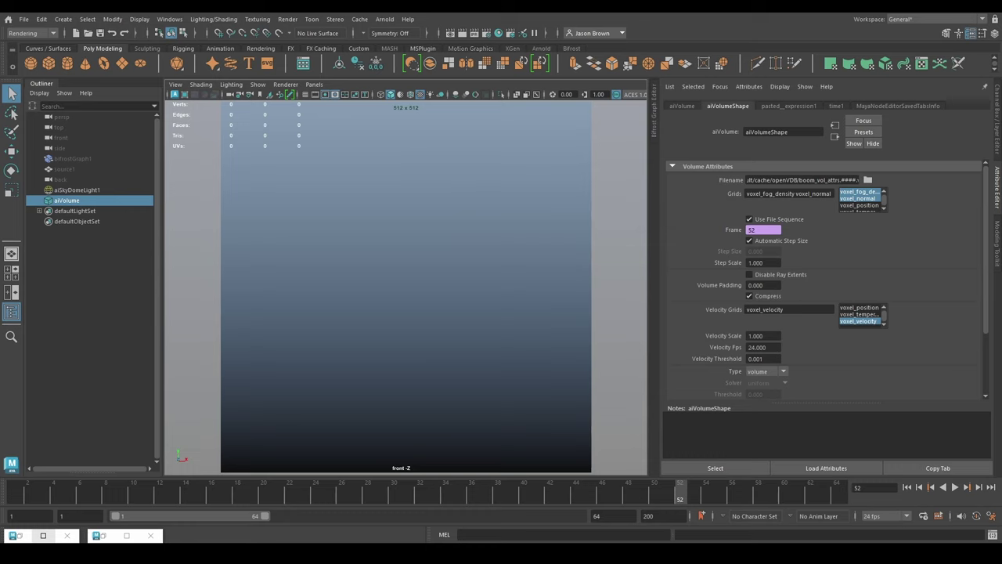
Step: Rename the aiVolume object in the Outliner as aiVolume_normals
{"action": "double_click", "coordinate": [82, 203]}
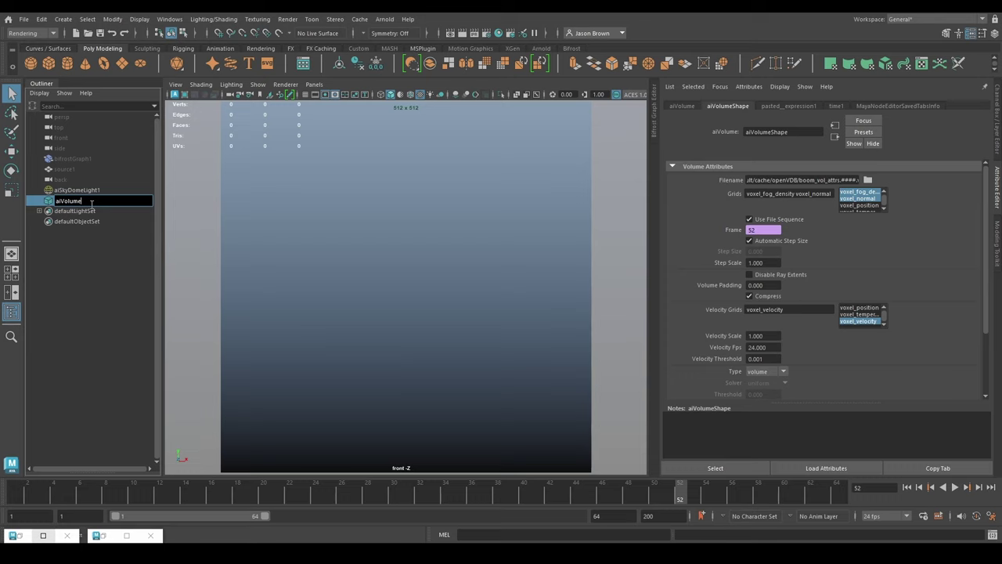
{"action": "type", "text": "_normlas"}
{"action": "key", "text": "Return"}
{"action": "double_click", "coordinate": [91, 204]}
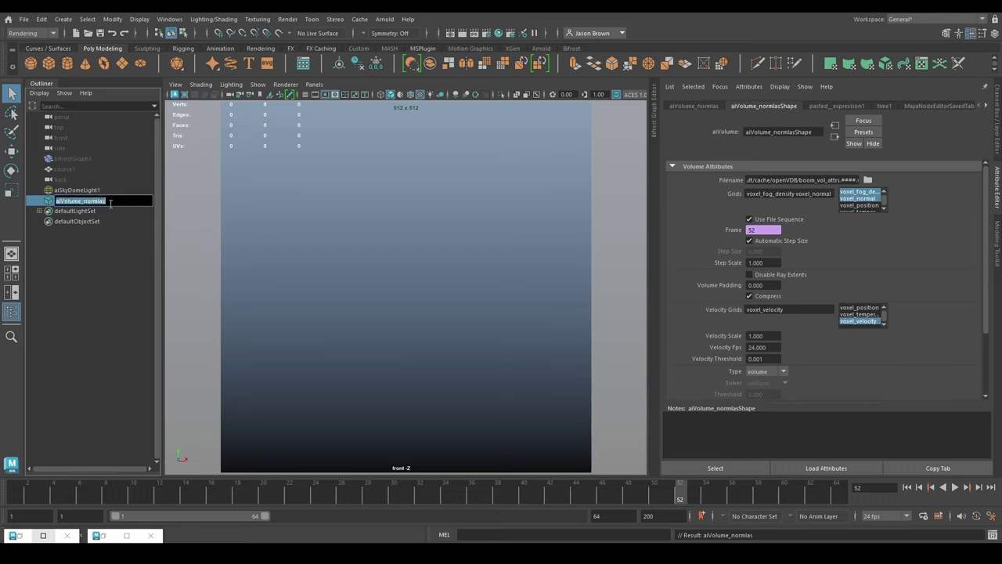
{"action": "left_click", "coordinate": [111, 203]}
{"action": "key", "text": "shift+Left"}
{"action": "key", "text": "shift+Left"}
{"action": "key", "text": "shift+Left"}
{"action": "type", "text": "als"}
{"action": "key", "text": "Return"}
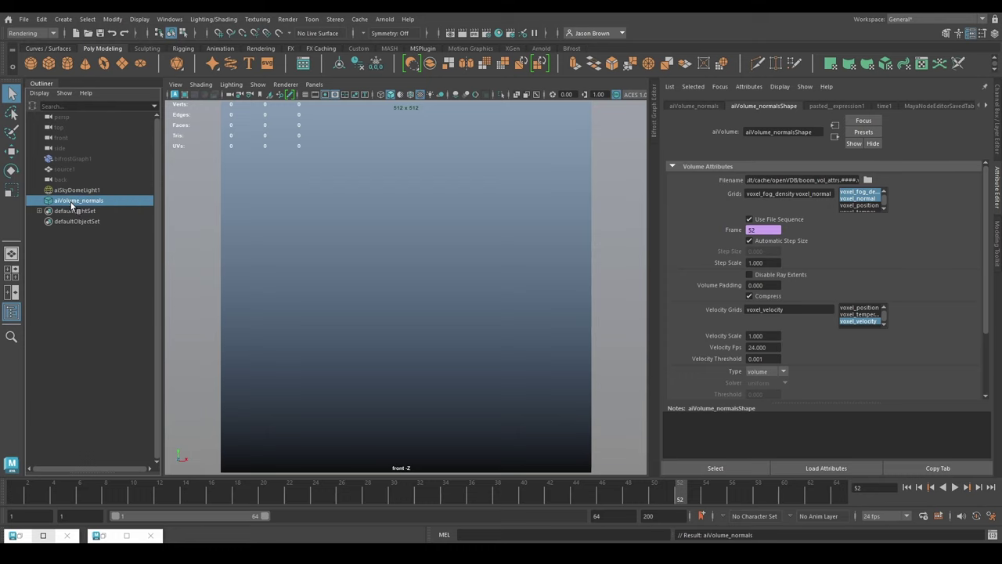